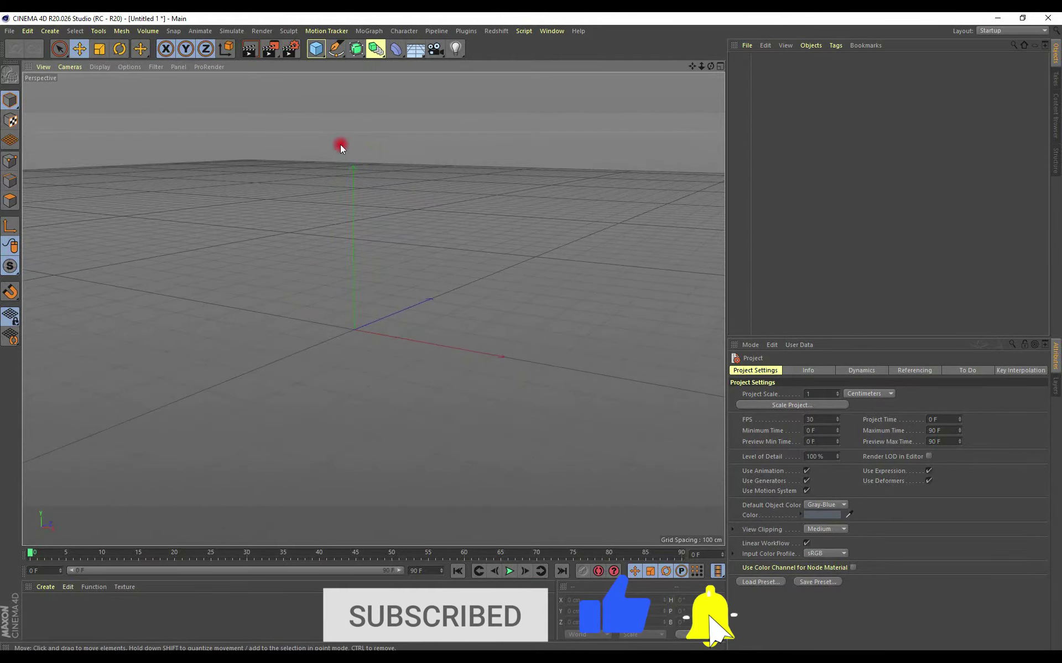
- Add a sphere with a 35 cm radius (70 cm across) and orbit to centre it
click(316, 49)
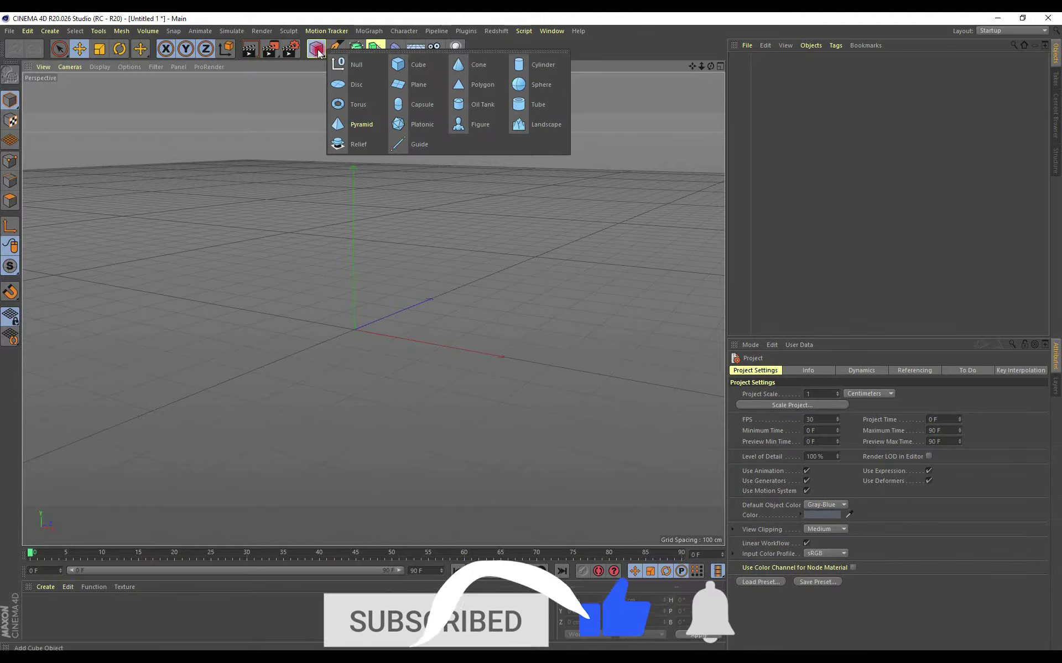
click(518, 84)
alt+drag(410, 331, 337, 359)
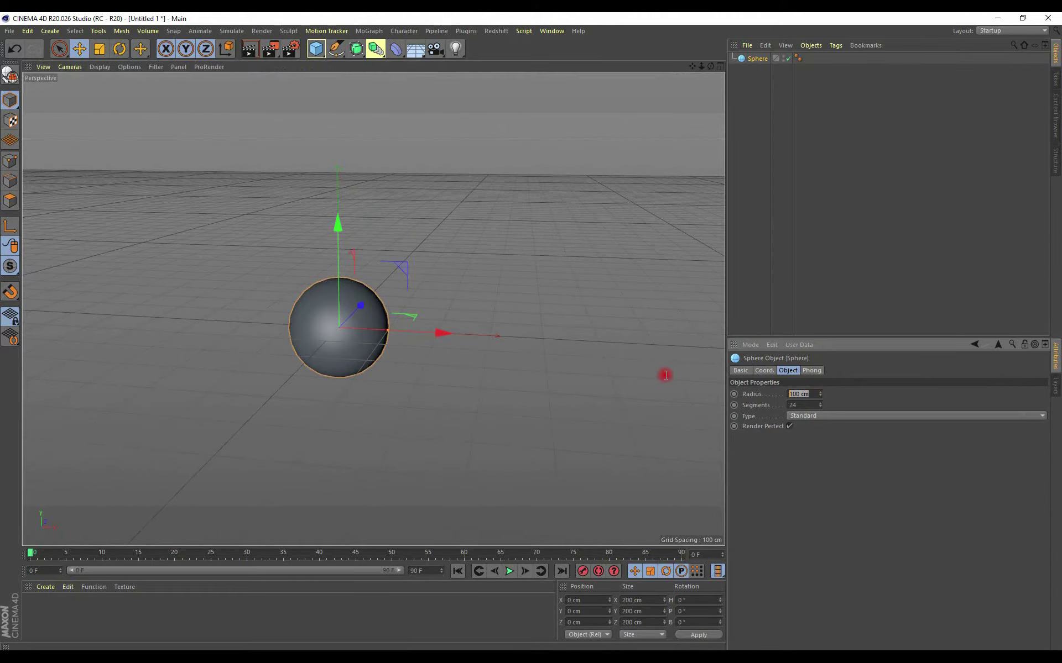
click(795, 405)
text(35)
key(Return)
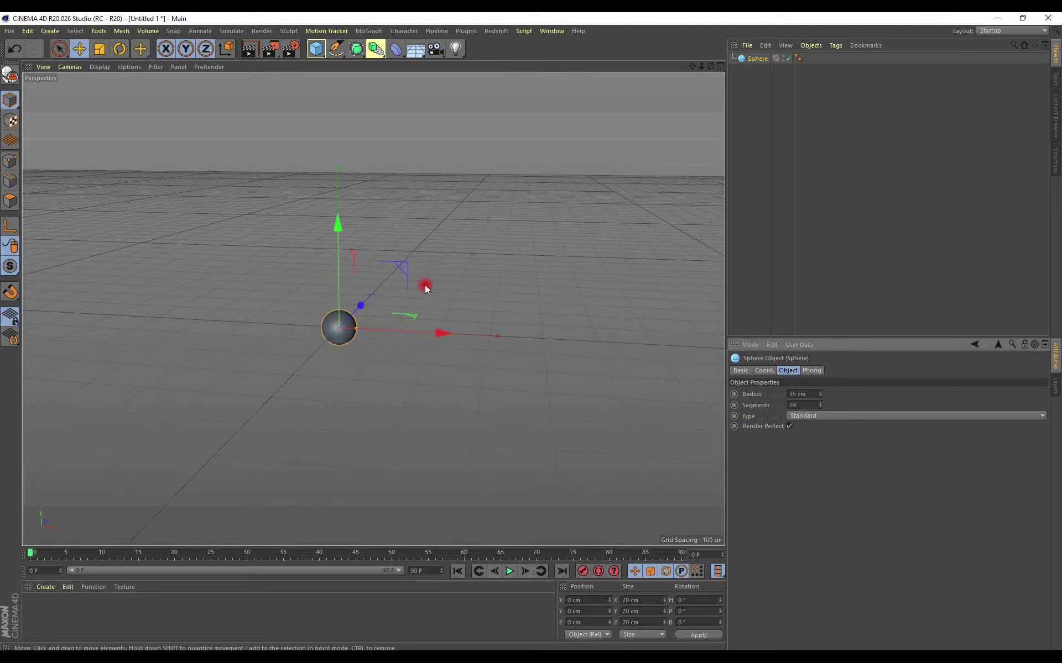
scroll(423, 284, up, 2)
scroll(423, 284, up, 3)
scroll(423, 285, up, 2)
mouse_move(450, 297)
alt+mouse_down()
mouse_move(449, 317)
mouse_move(499, 280)
mouse_move(351, 247)
mouse_move(402, 256)
alt+mouse_up()
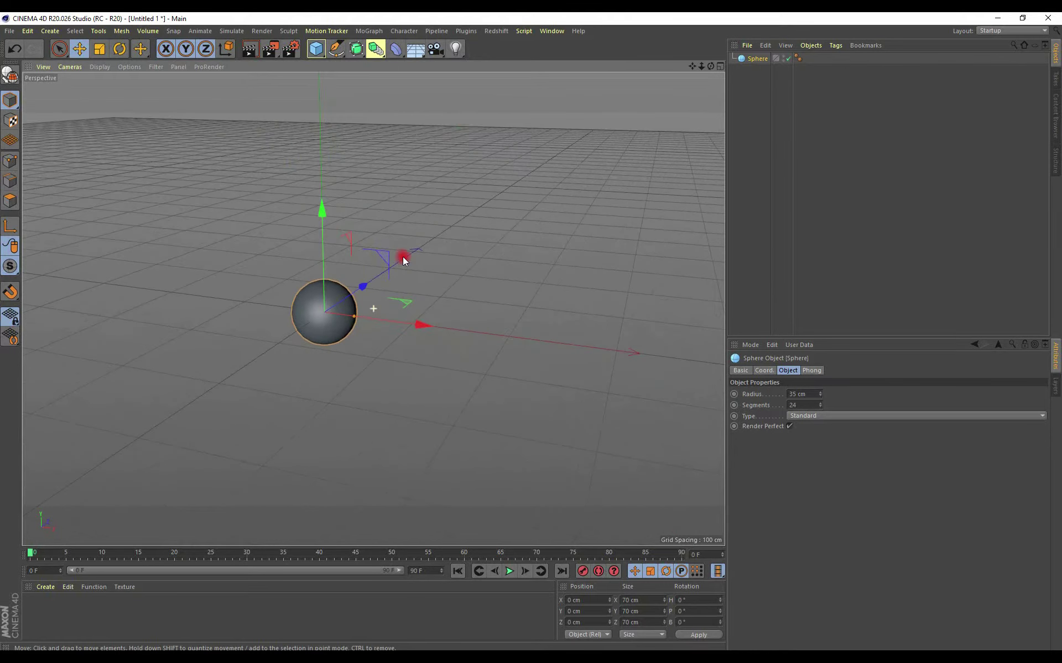
click(370, 31)
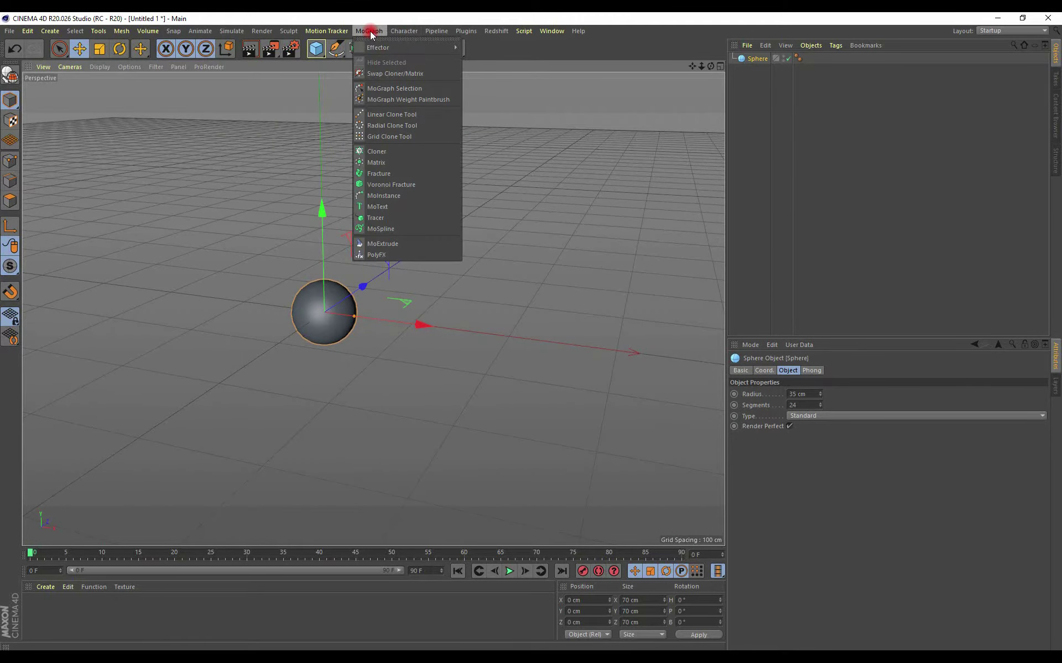
- Add a Cloner and parent the Sphere under it
click(390, 150)
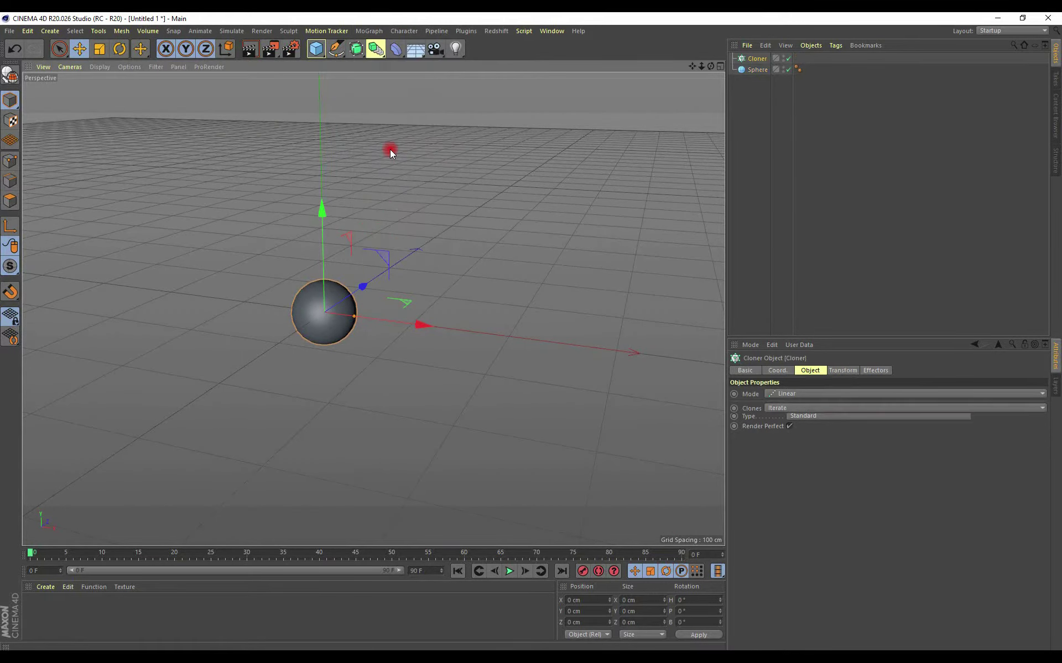
click(758, 72)
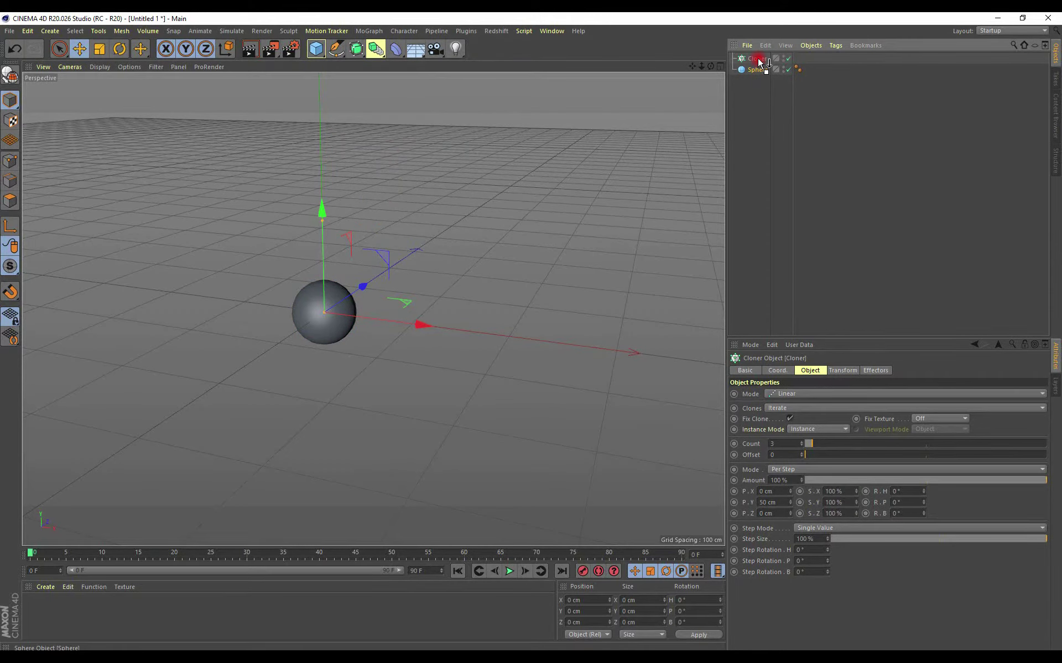
drag(760, 62, 758, 58)
mouse_move(428, 253)
alt+mouse_down()
mouse_move(531, 246)
mouse_move(726, 180)
alt+mouse_up()
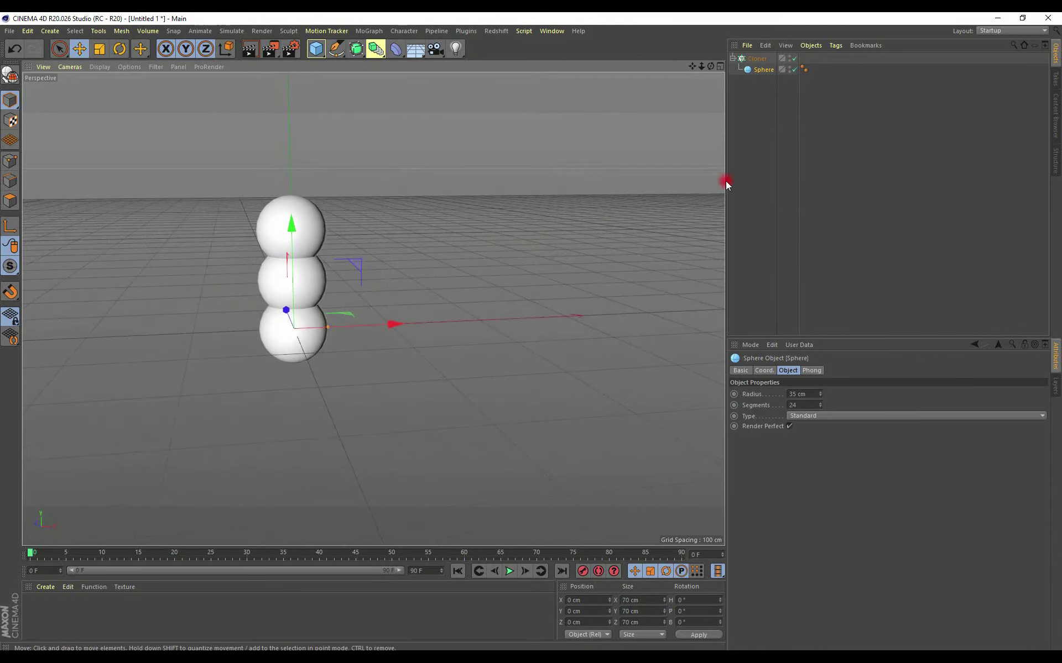
click(758, 59)
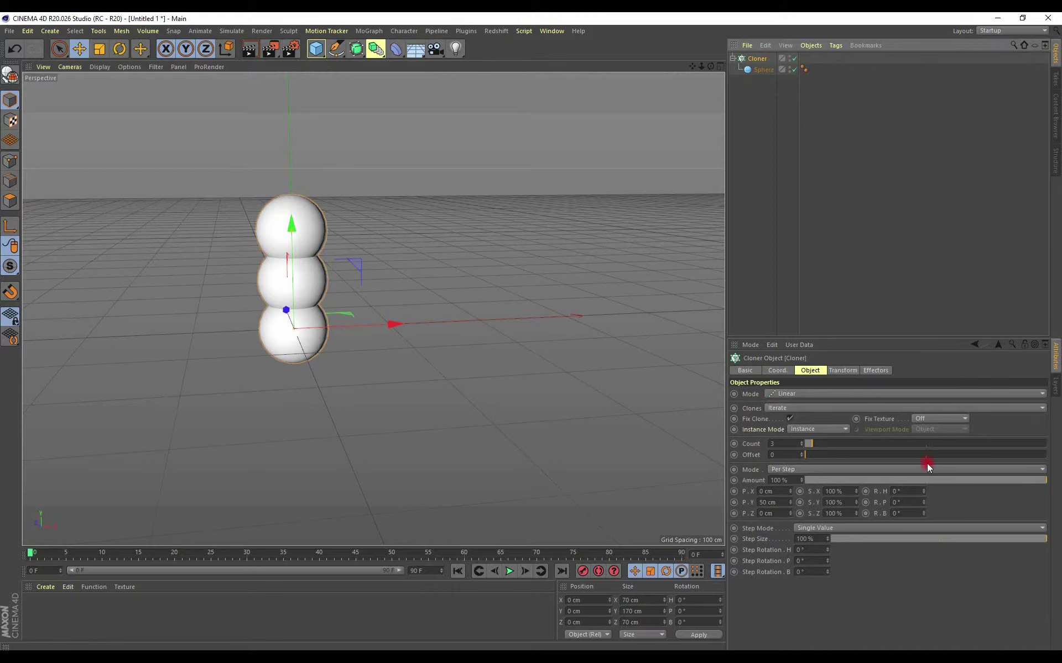
- Check the Cloner's Mode and Clones options, keeping Linear mode and Iterate
click(815, 394)
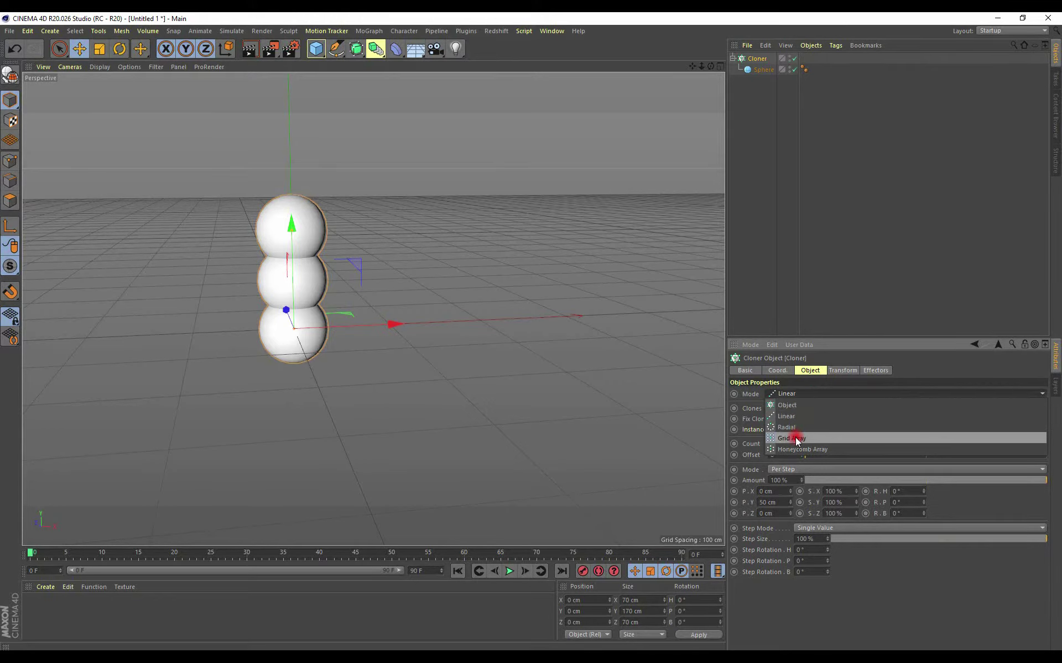
click(800, 394)
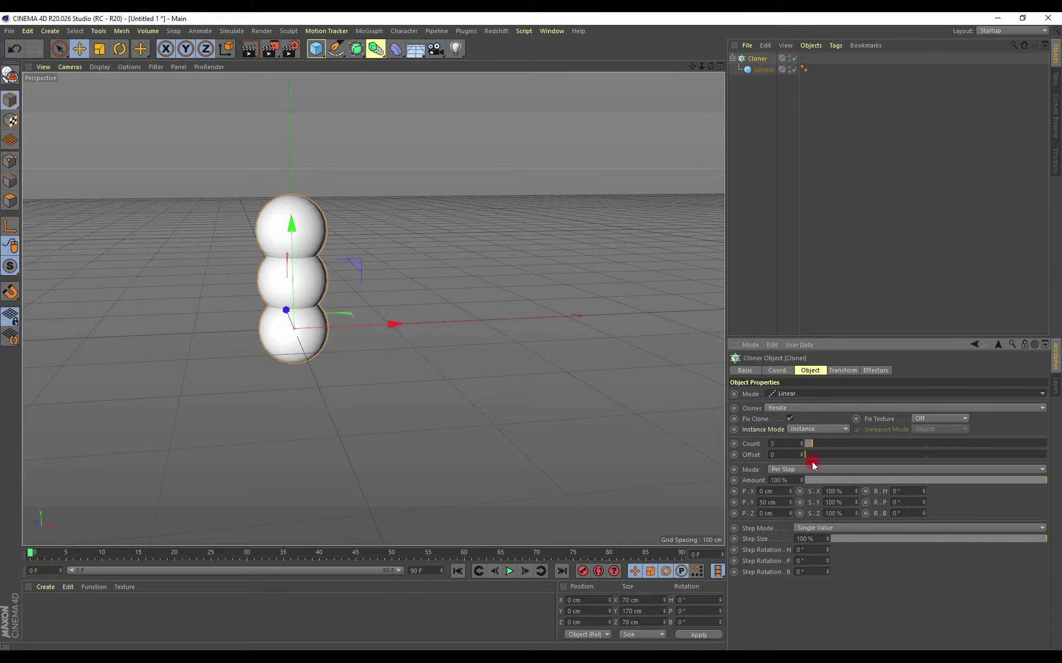
click(789, 410)
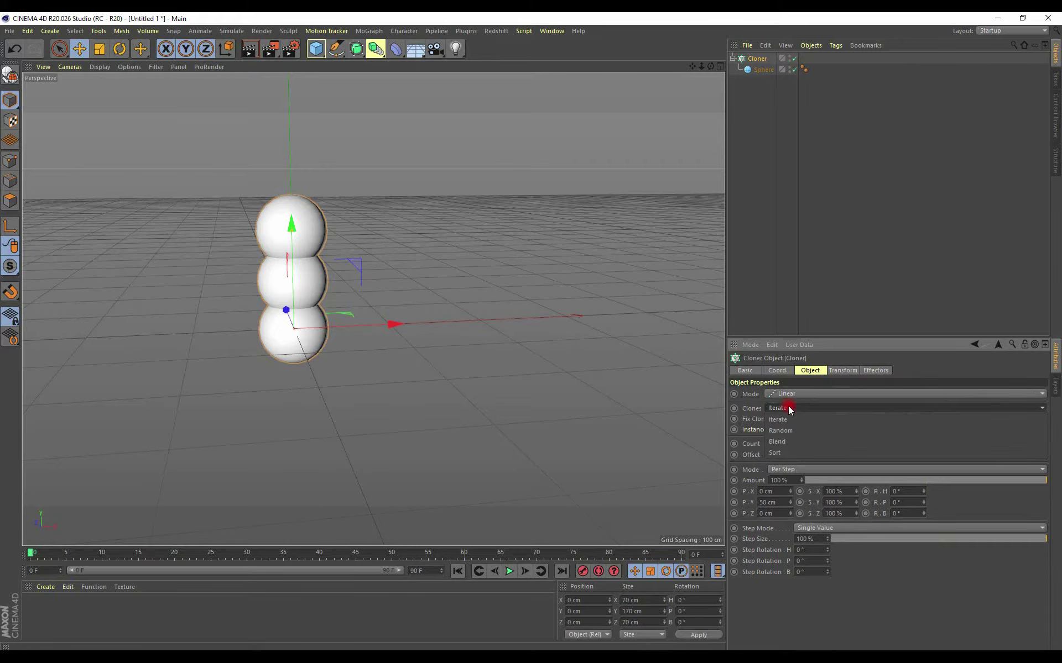
click(788, 394)
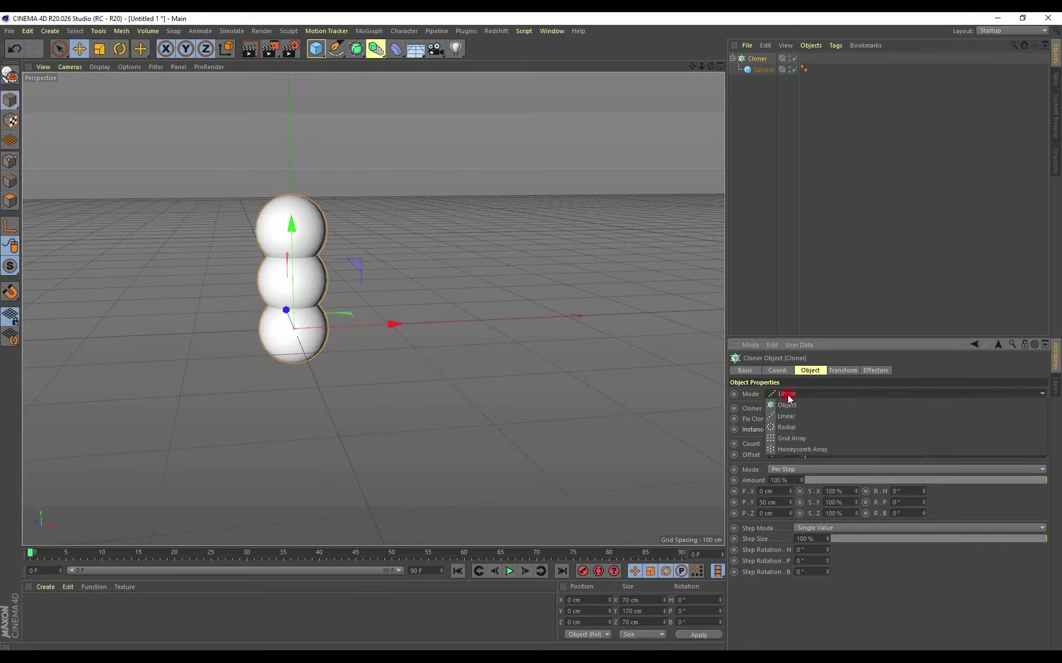
click(789, 440)
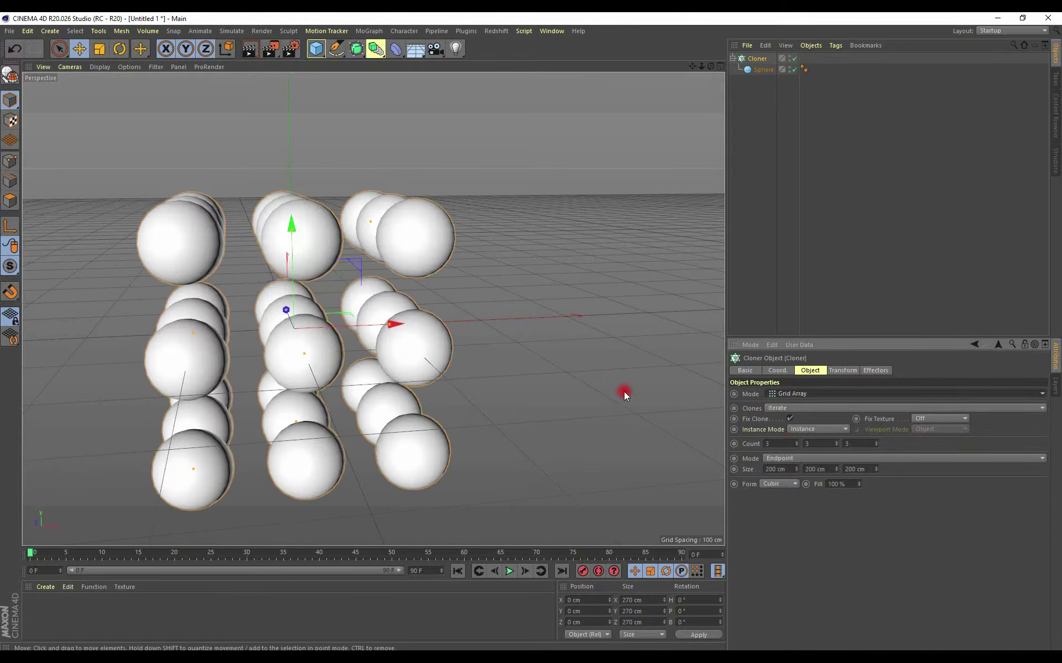
drag(839, 448, 837, 443)
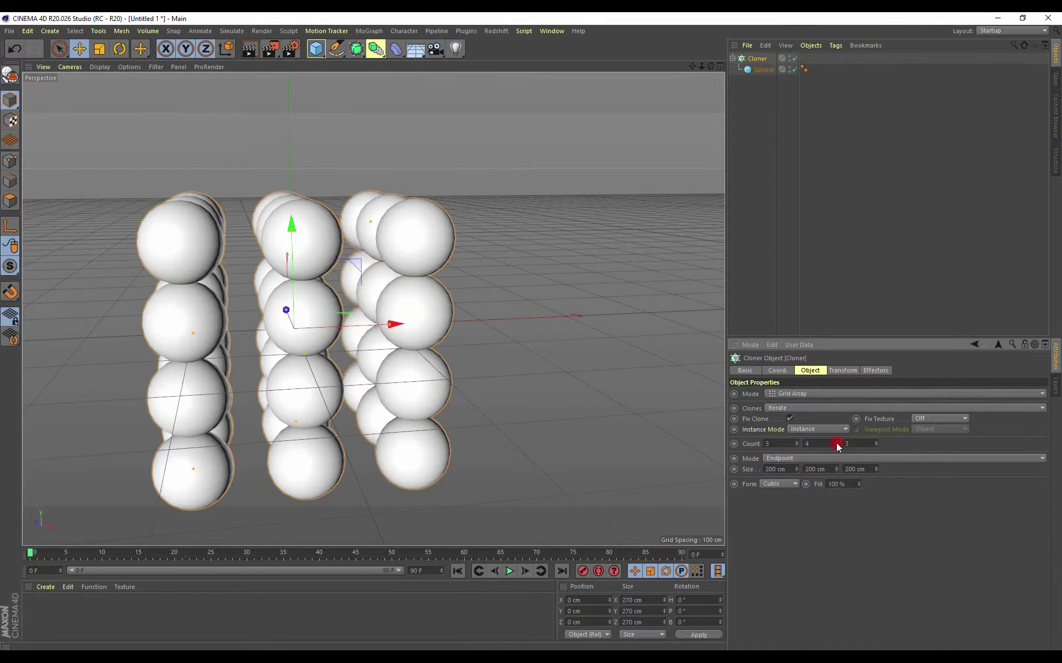
mouse_move(700, 424)
alt+mouse_down()
mouse_move(485, 381)
mouse_move(568, 376)
mouse_move(468, 378)
alt+mouse_up()
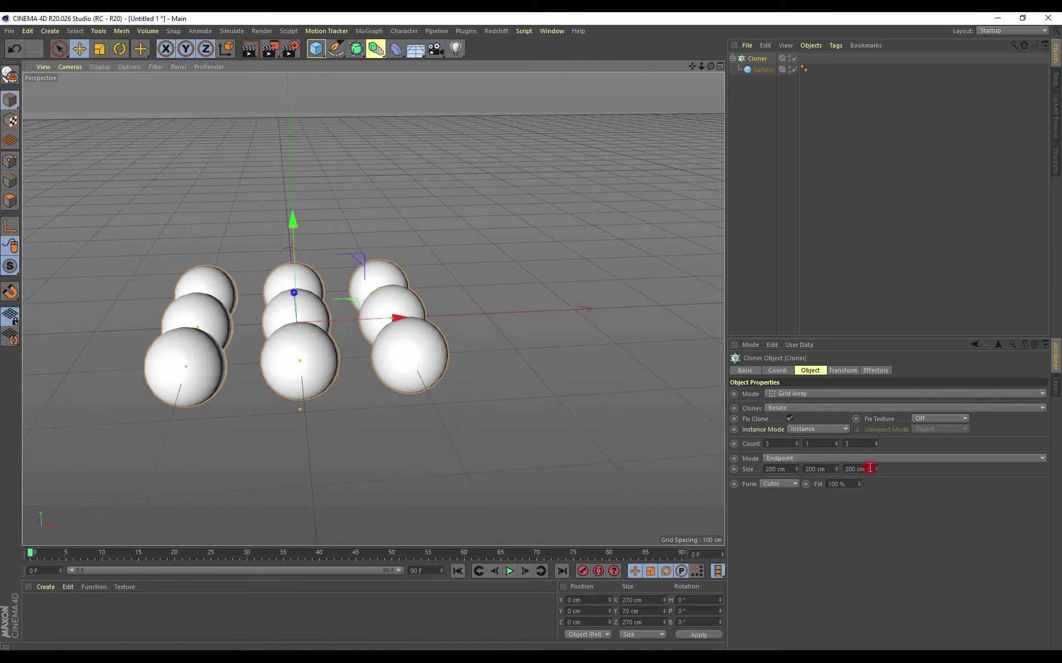
mouse_move(876, 471)
mouse_down()
mouse_move(868, 373)
mouse_move(868, 439)
mouse_up()
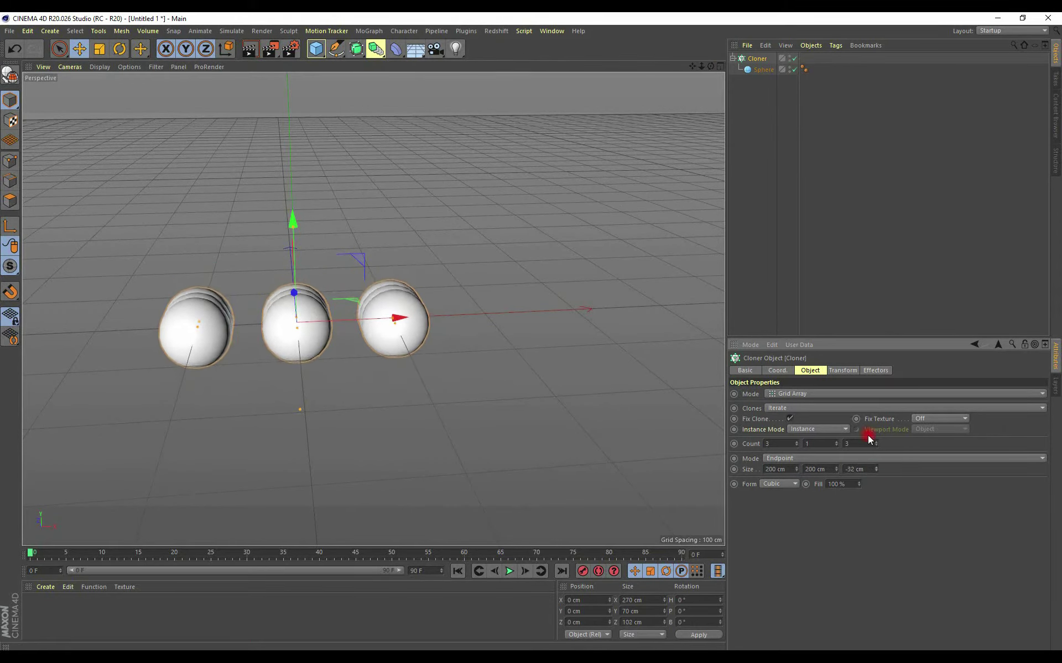
click(866, 444)
click(802, 394)
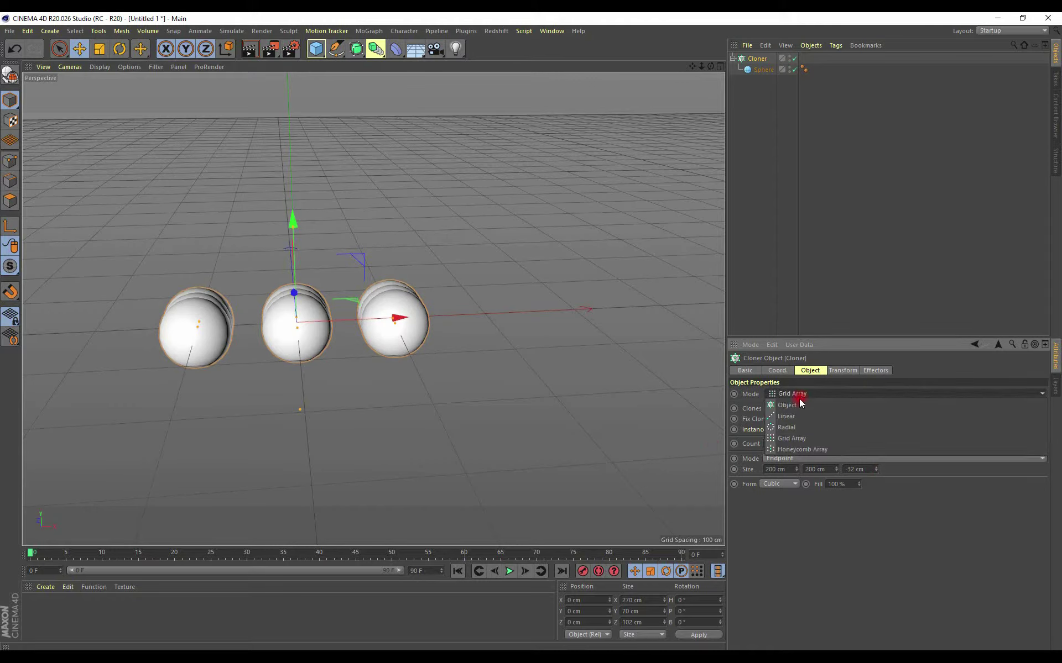
click(792, 418)
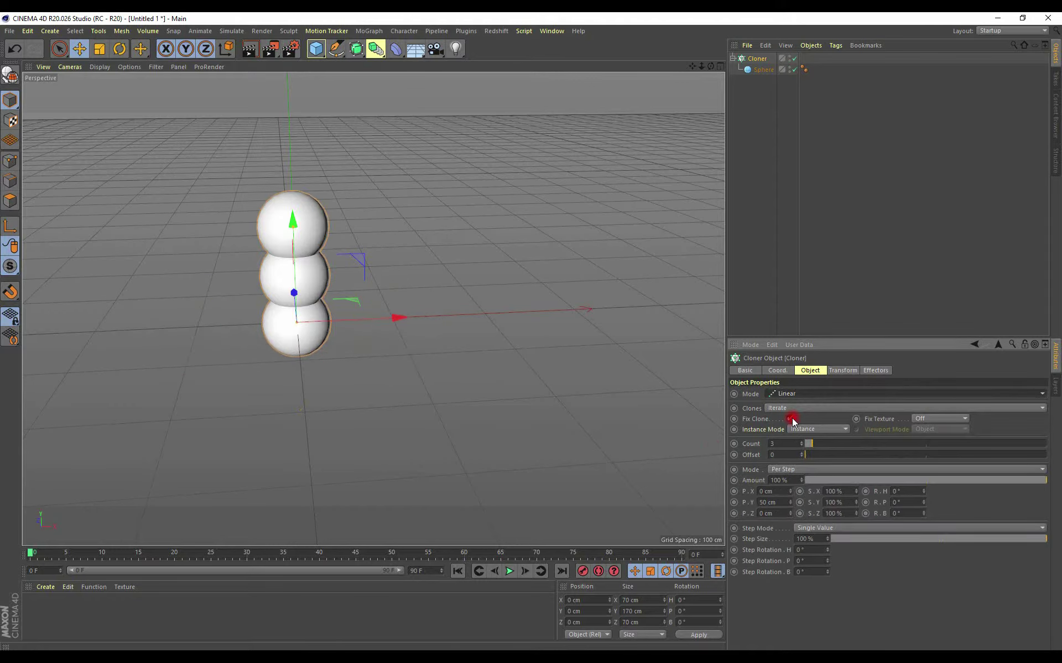
- Raise the clone count to 14, keeping Per Step spacing and Single Value step mode
alt+drag(449, 314, 467, 284)
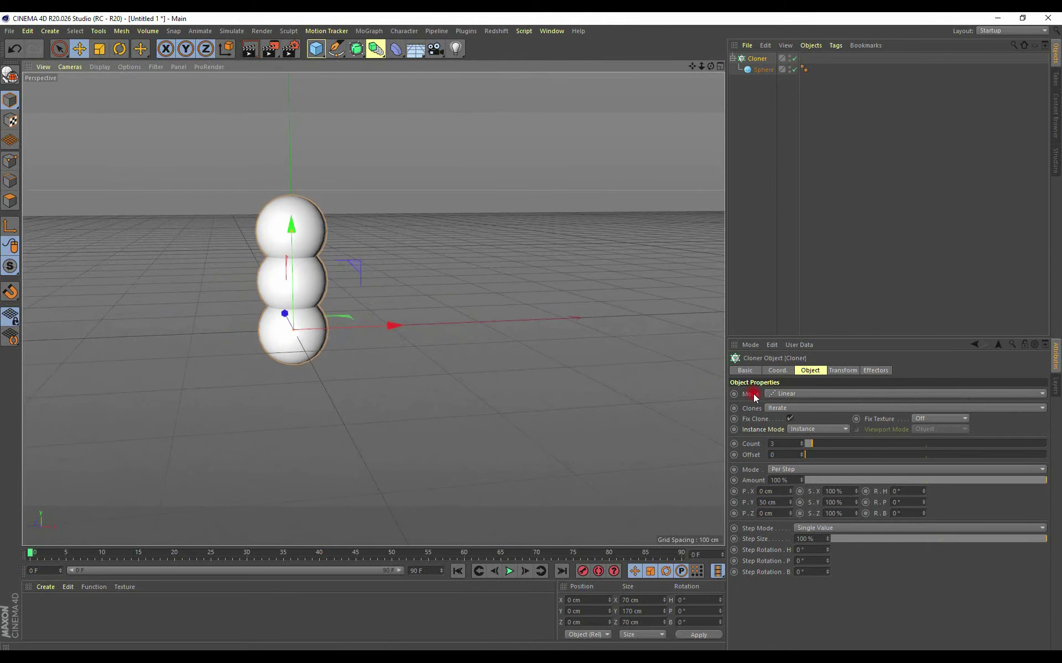
drag(813, 441, 821, 444)
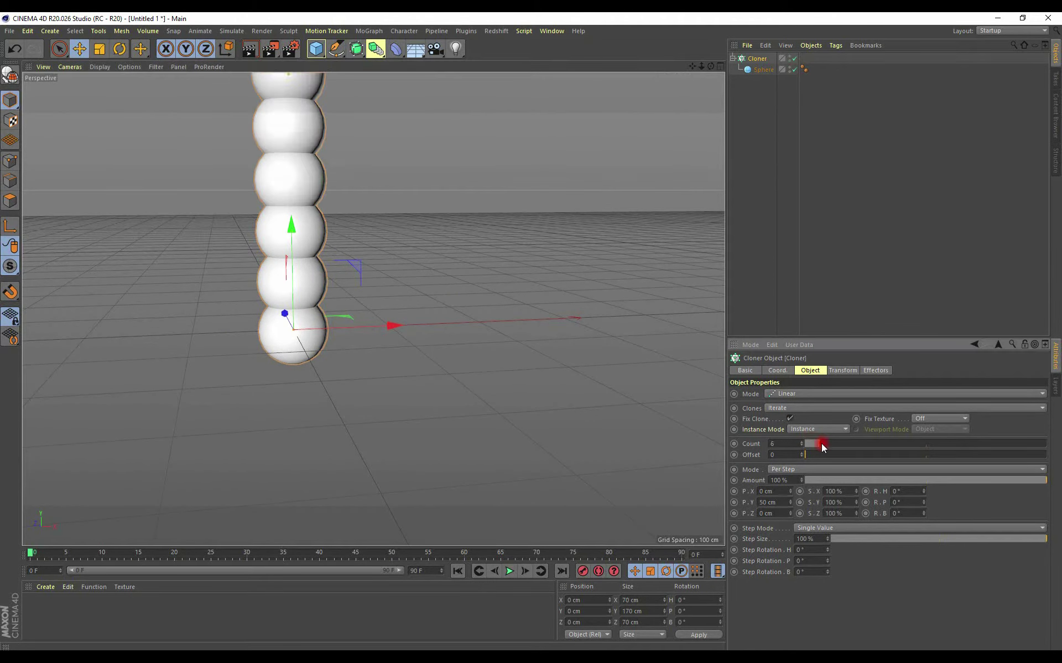
click(796, 469)
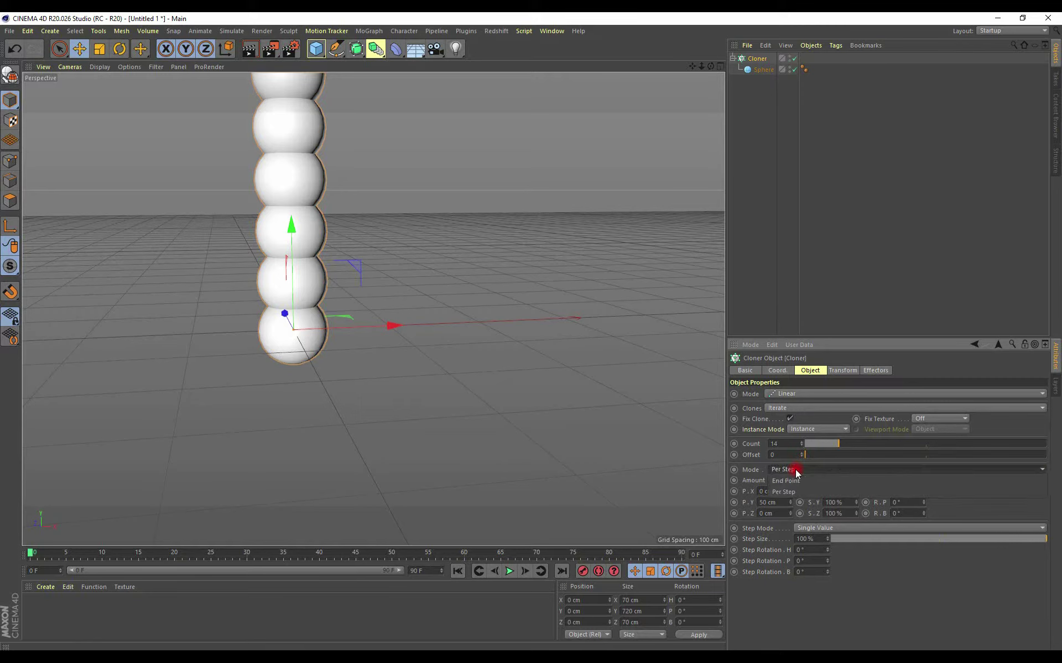
click(794, 470)
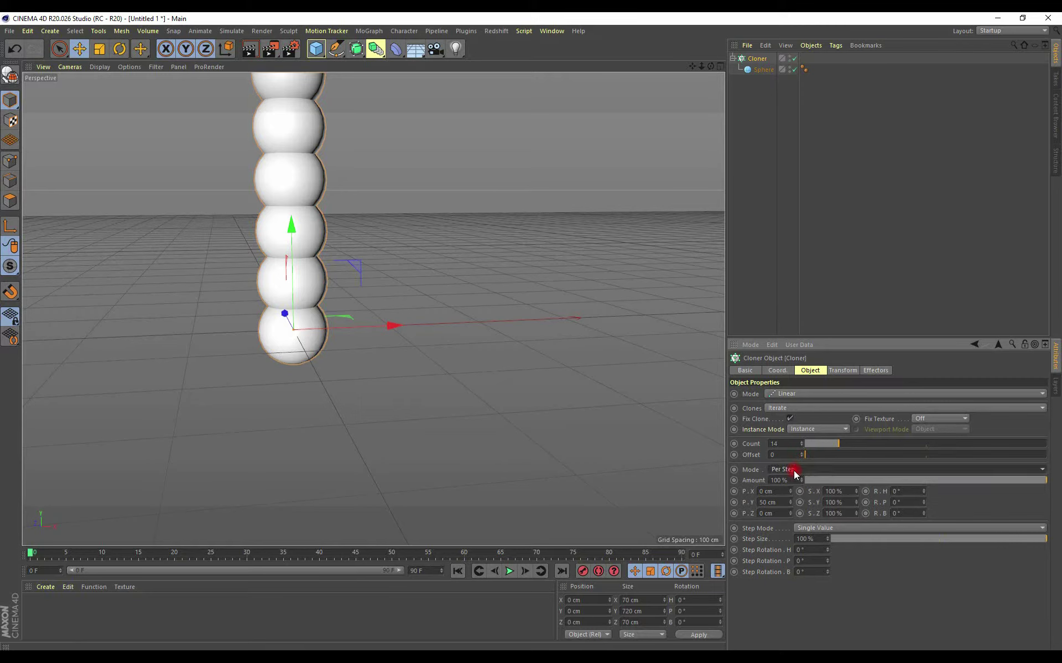
click(821, 528)
click(913, 602)
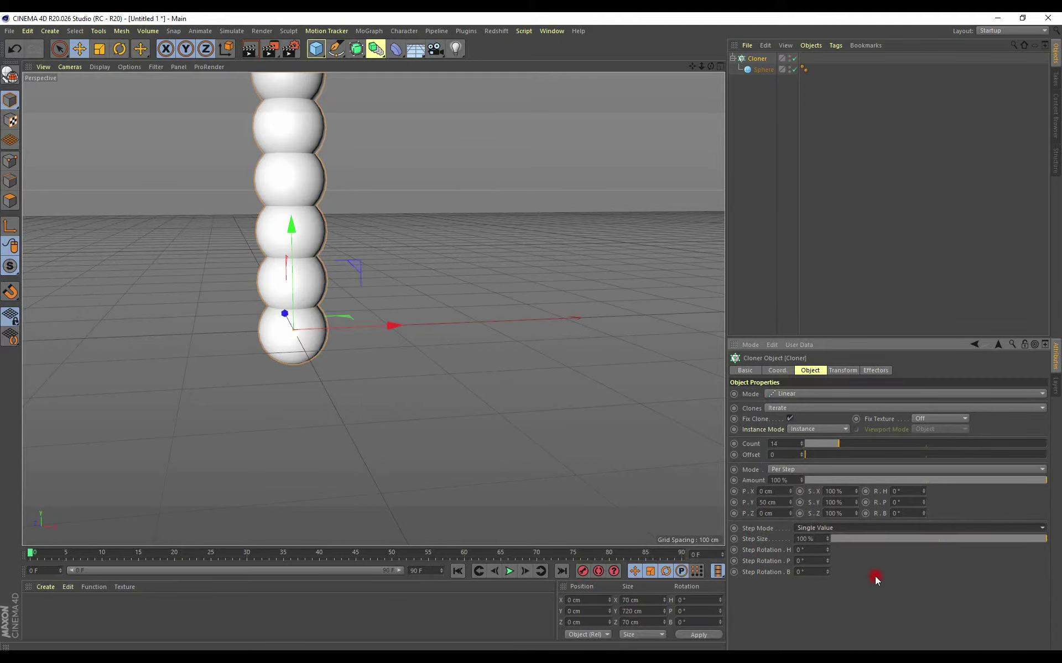
mouse_move(364, 279)
alt+mouse_down()
mouse_move(391, 287)
mouse_move(364, 287)
alt+mouse_up()
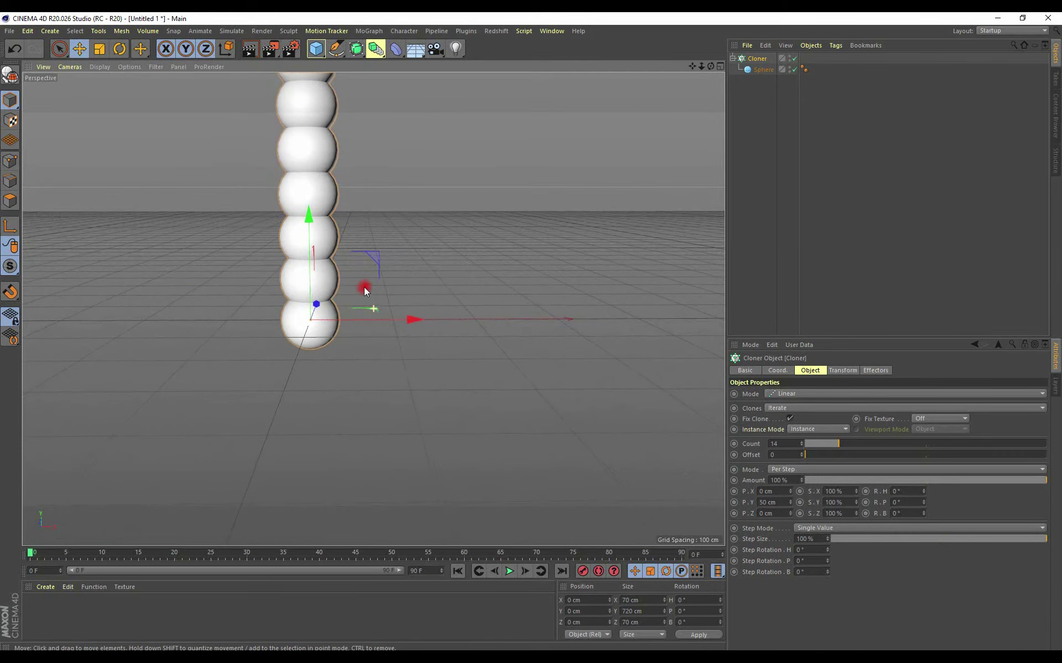
- Set the clone offset to P.Y 0 cm and P.X 50 cm for a horizontal row
double_click(778, 500)
text(0)
key(Return)
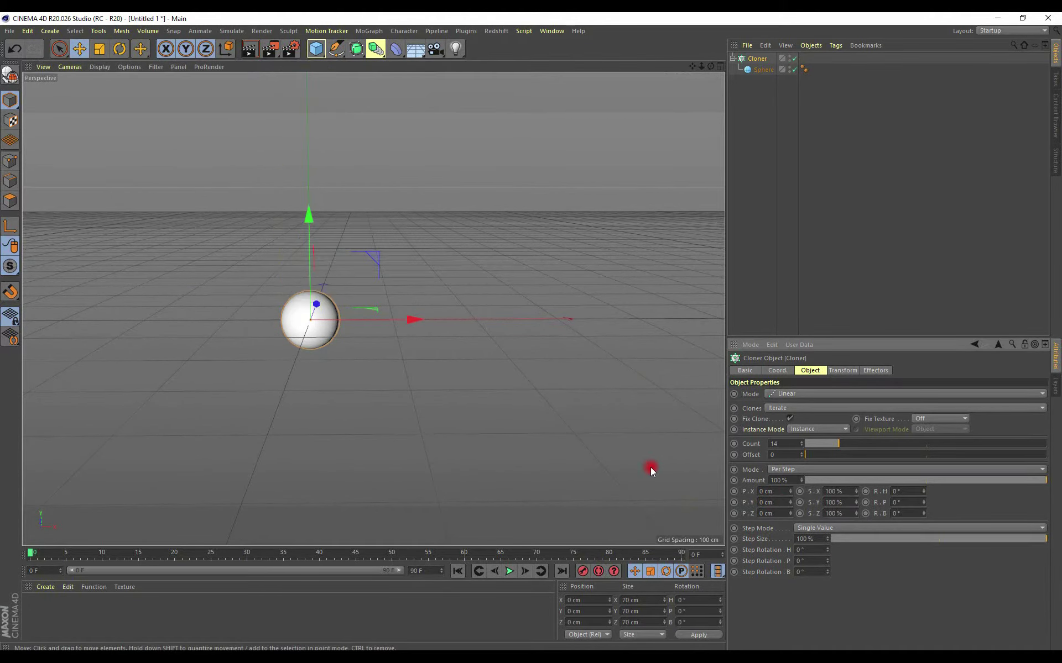
double_click(775, 490)
key(Return)
- Overlap the spheres with 25 clones at 25 cm X spacing
mouse_move(473, 452)
alt+mouse_down()
mouse_move(422, 396)
mouse_move(527, 408)
mouse_move(349, 456)
mouse_move(348, 422)
mouse_move(299, 416)
alt+mouse_up()
alt+right_drag(299, 416, 251, 403)
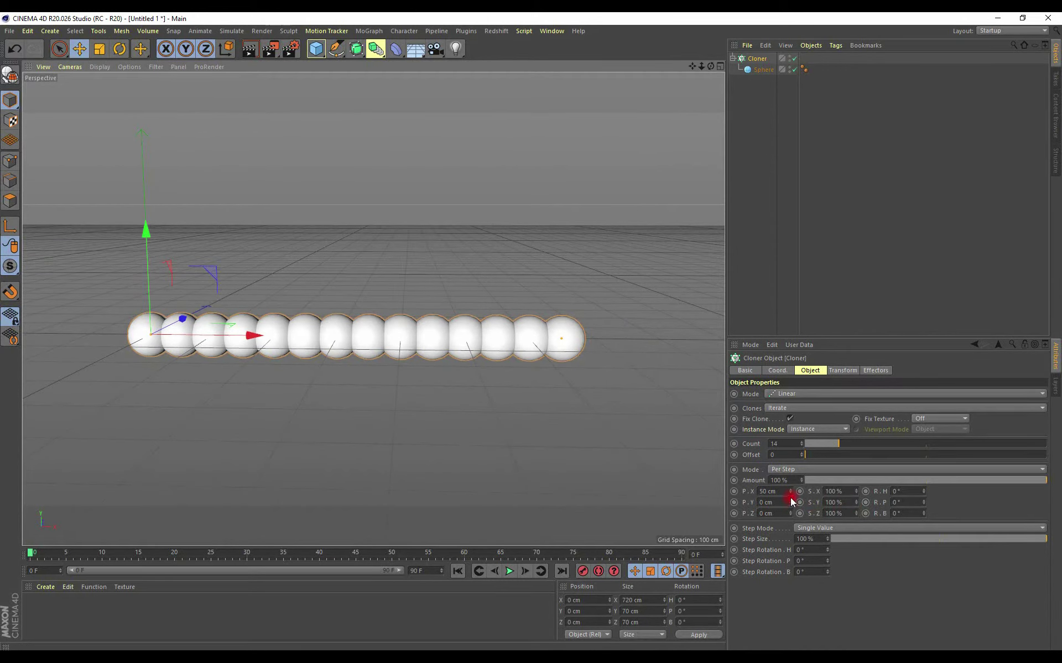
drag(793, 494, 789, 491)
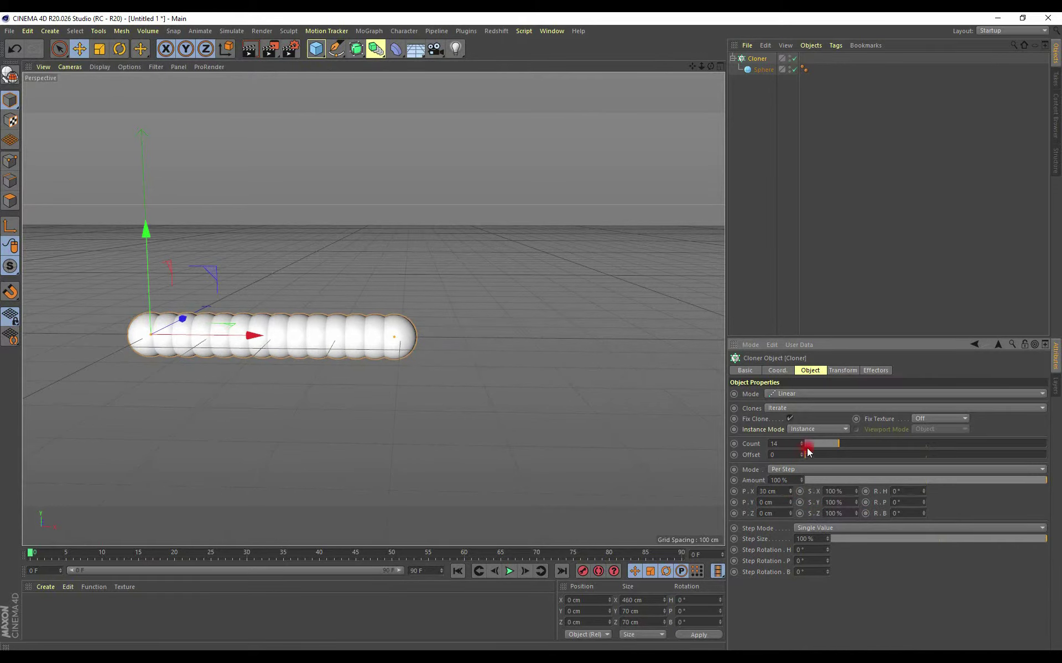
mouse_move(837, 443)
mouse_down()
mouse_move(881, 445)
mouse_move(850, 446)
mouse_move(865, 446)
mouse_up()
alt+right_drag(494, 385, 457, 383)
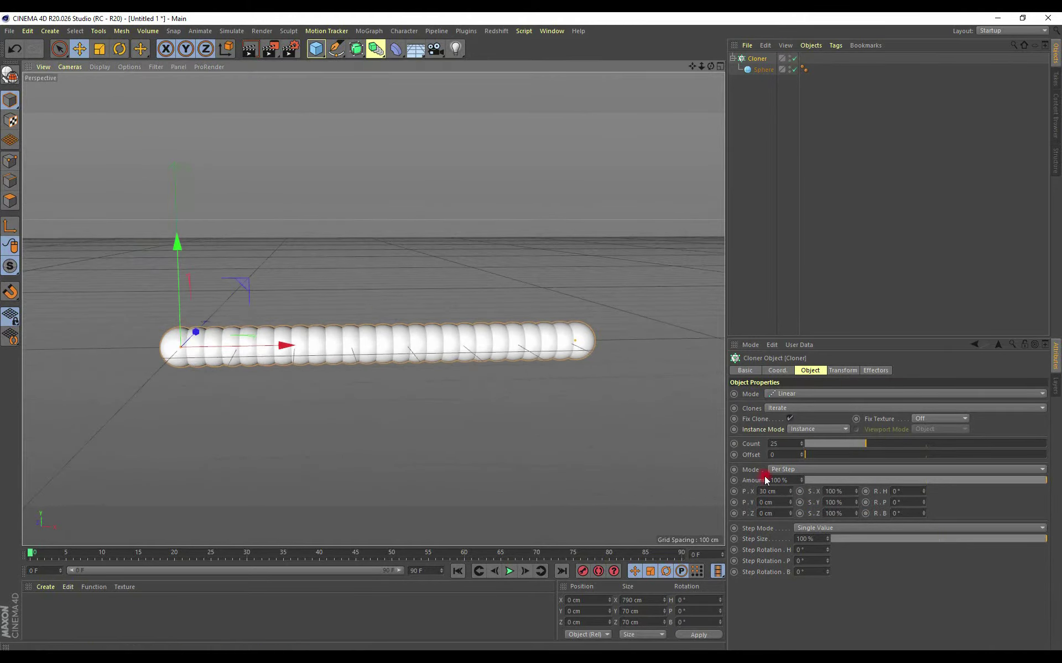
drag(776, 491, 680, 489)
text(25)
key(Return)
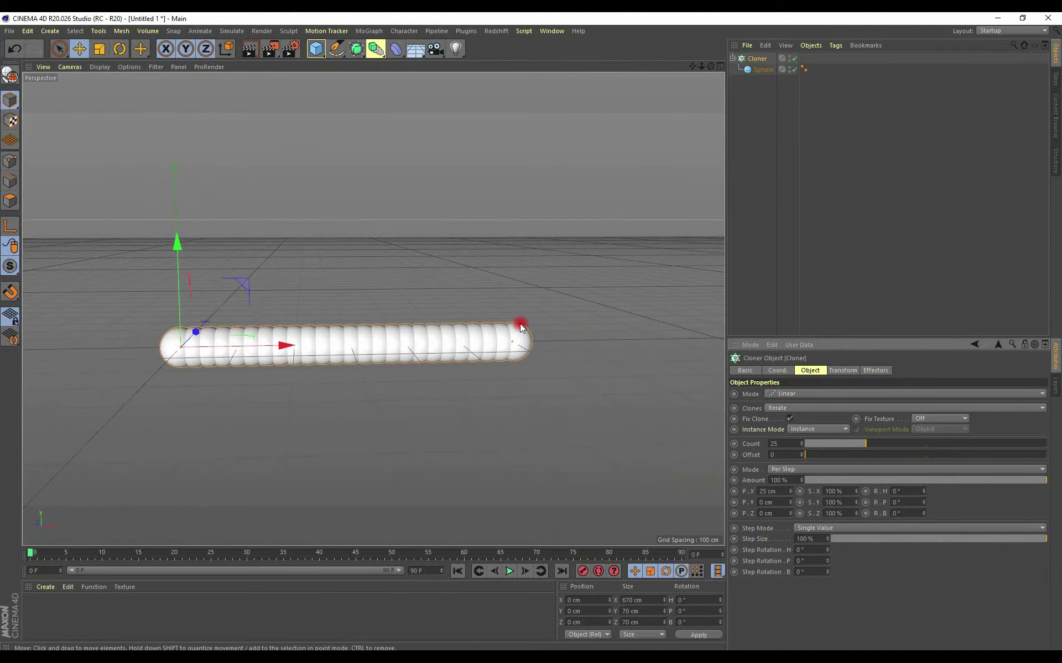
- Raise the clone count to 50 and reduce X spacing to 10 cm
alt+drag(521, 327, 499, 356)
drag(861, 442, 921, 443)
drag(771, 443, 782, 444)
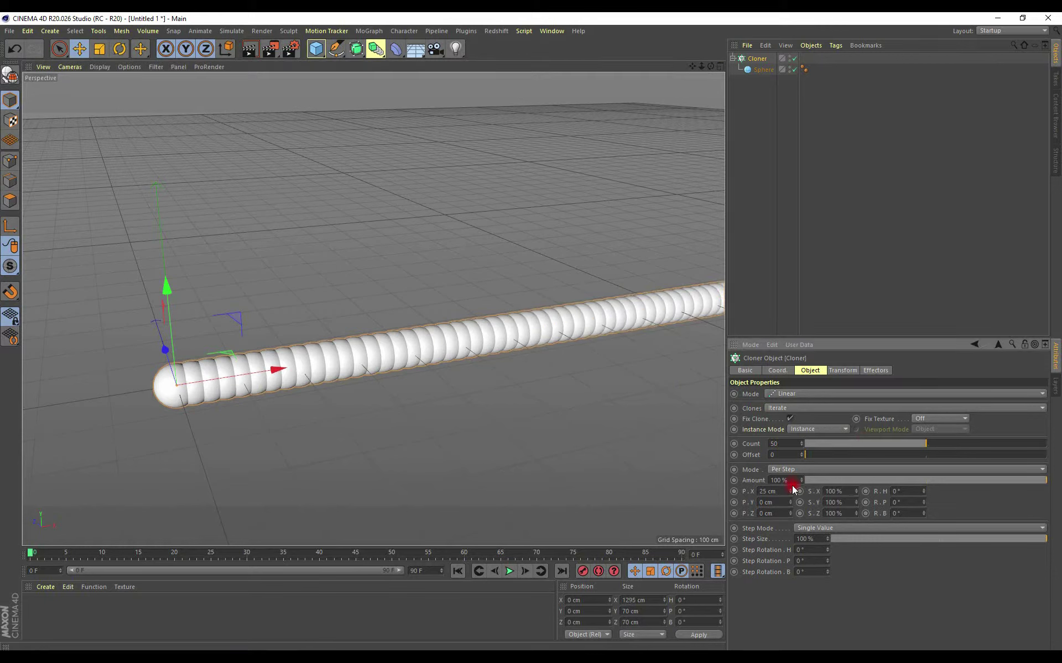
drag(789, 492, 729, 491)
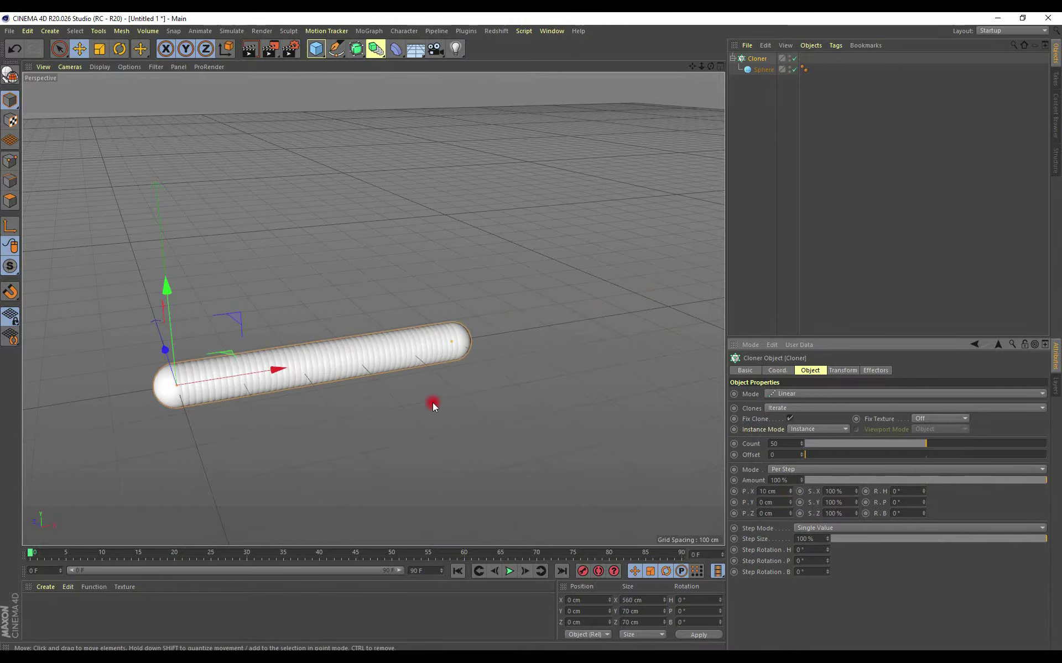
alt+drag(432, 403, 389, 384)
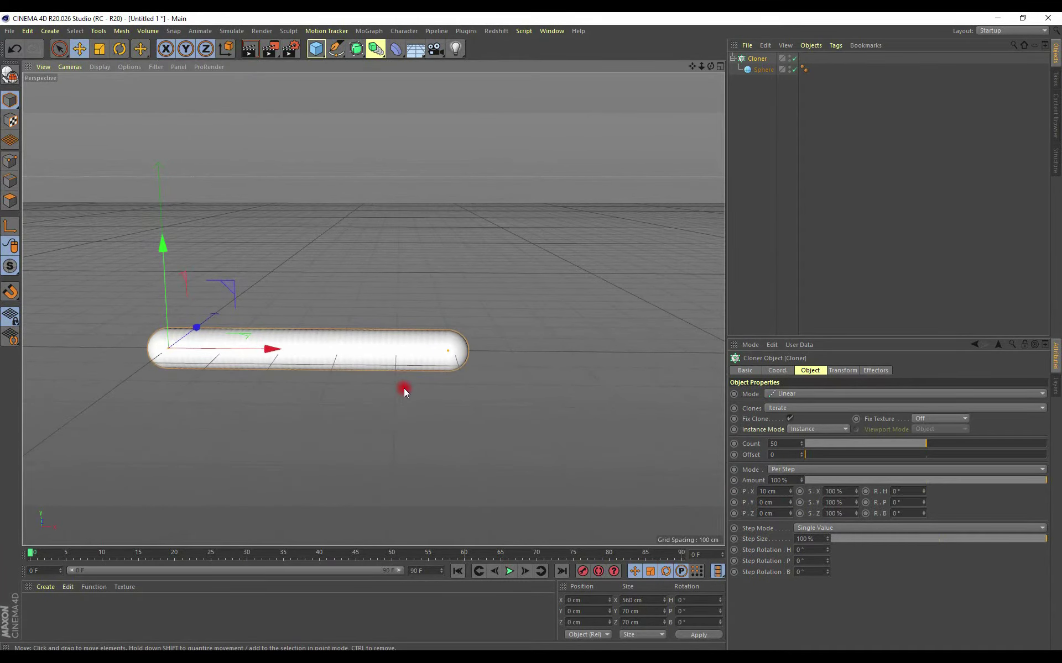
mouse_move(403, 390)
alt+mouse_down()
mouse_move(602, 422)
mouse_move(608, 386)
mouse_move(325, 344)
mouse_move(380, 344)
mouse_move(315, 347)
alt+mouse_up()
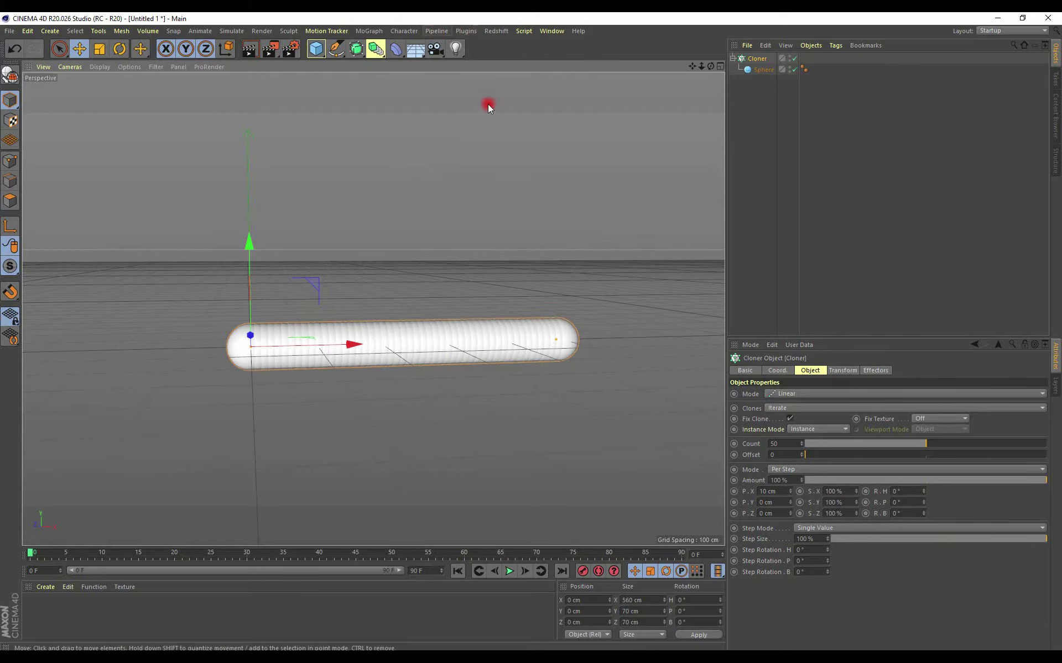
click(369, 30)
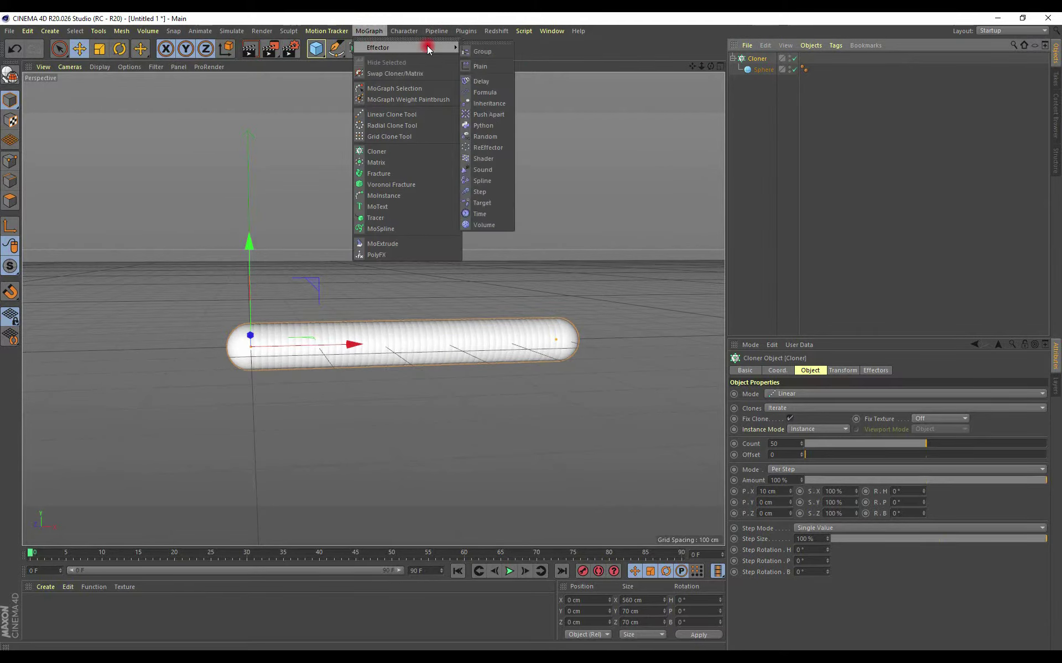
mouse_move(407, 47)
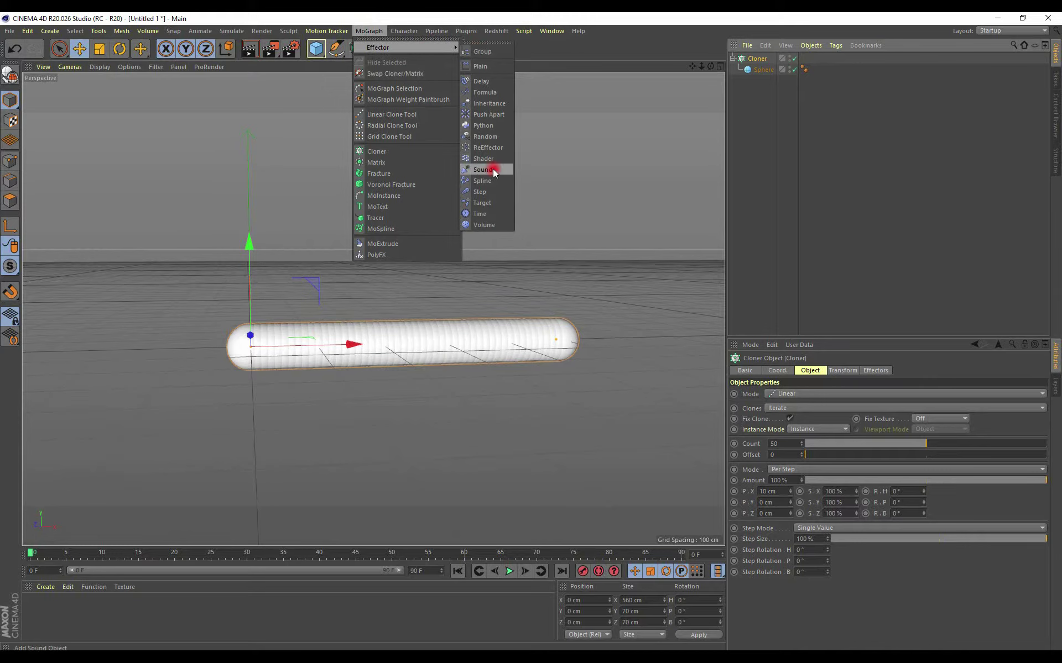
- Add a Sound effector to the clones and start loading its sound track
click(492, 169)
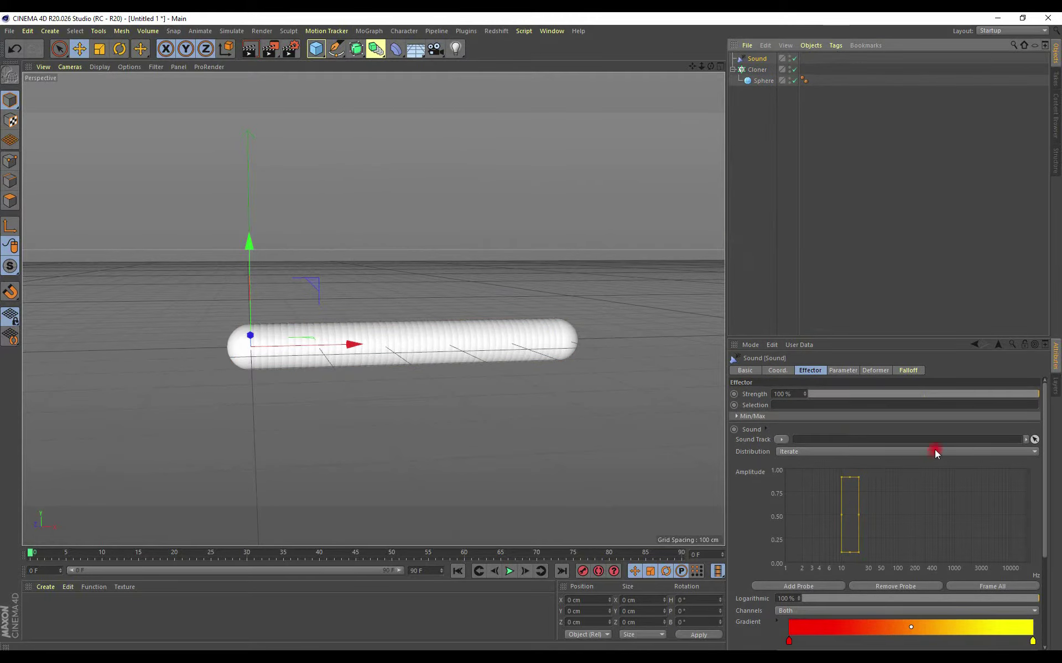
click(780, 440)
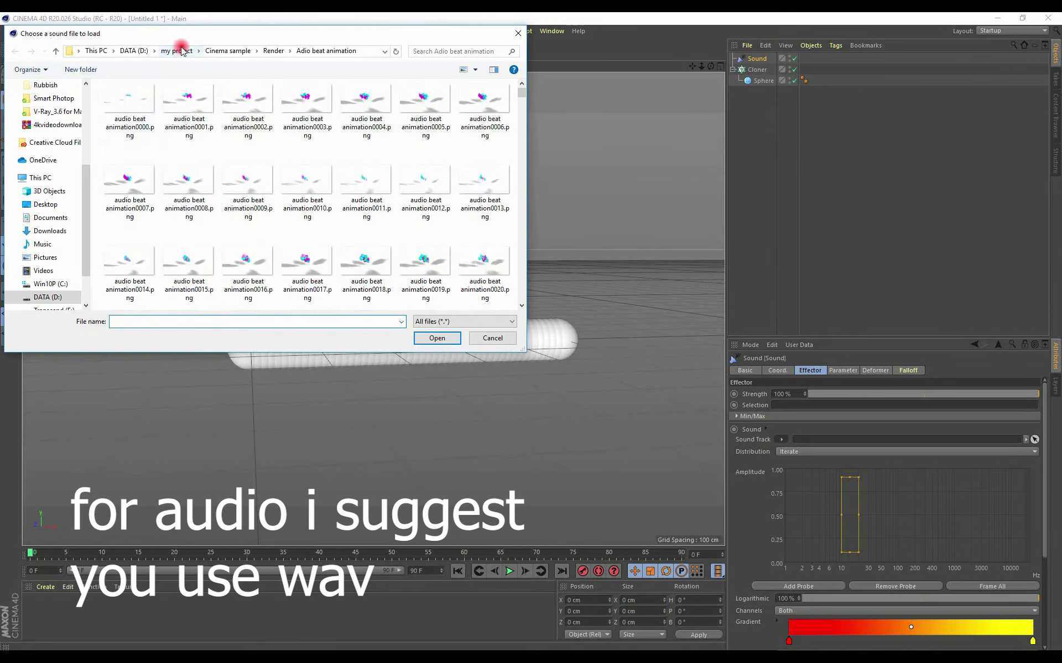
- Load i don understand.wav from DATA (D:) > Facebook content > render as the track
click(177, 51)
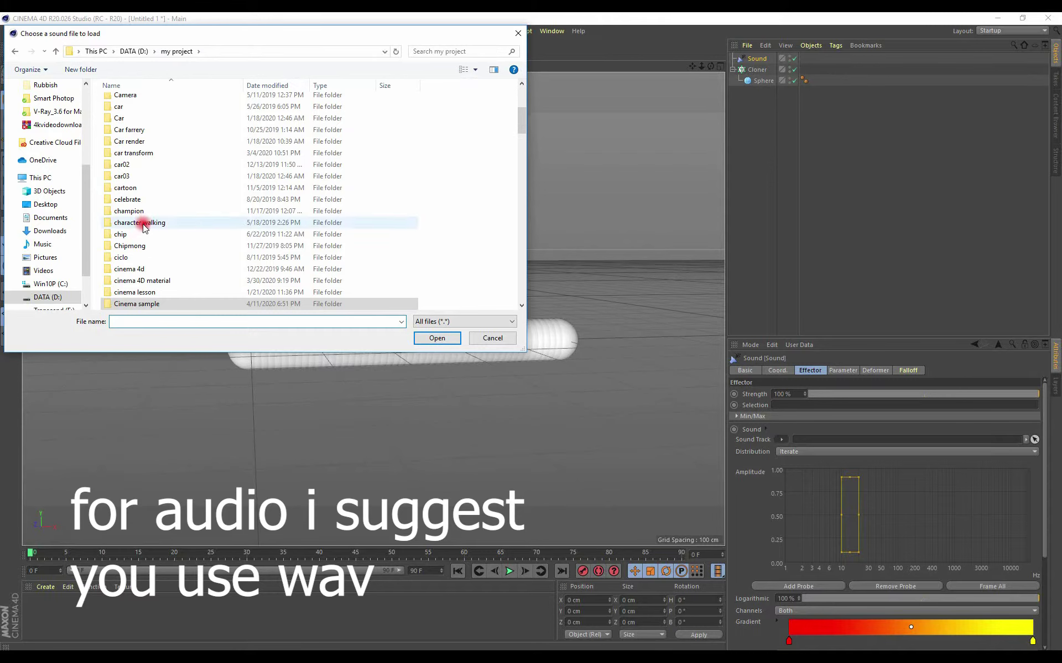
scroll(146, 219, up, 5)
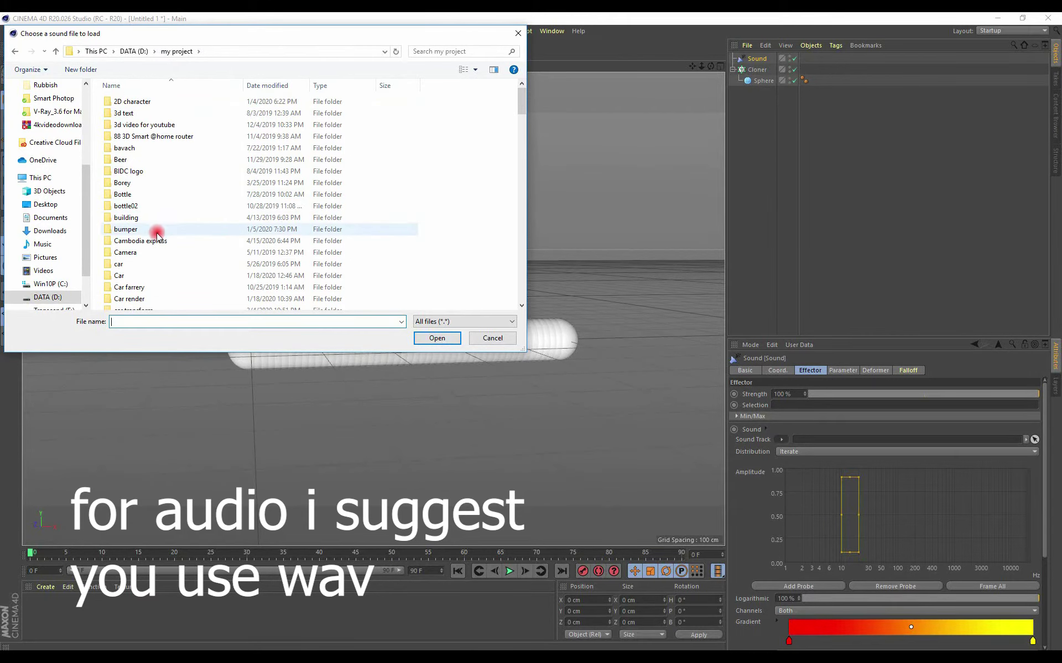
scroll(147, 230, down, 3)
scroll(147, 230, up, 3)
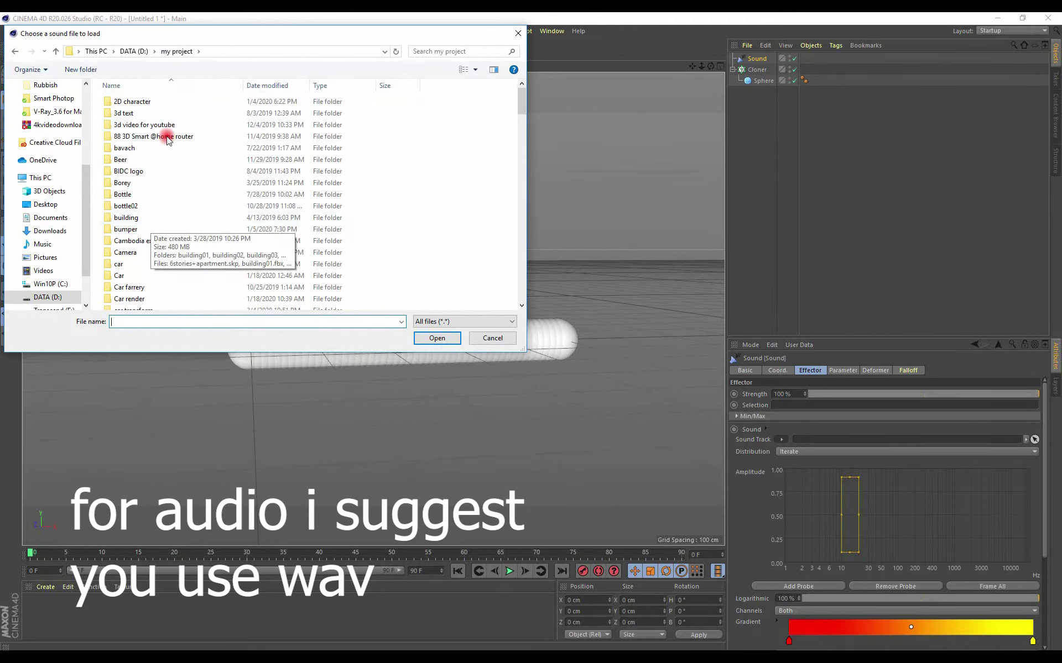
click(140, 50)
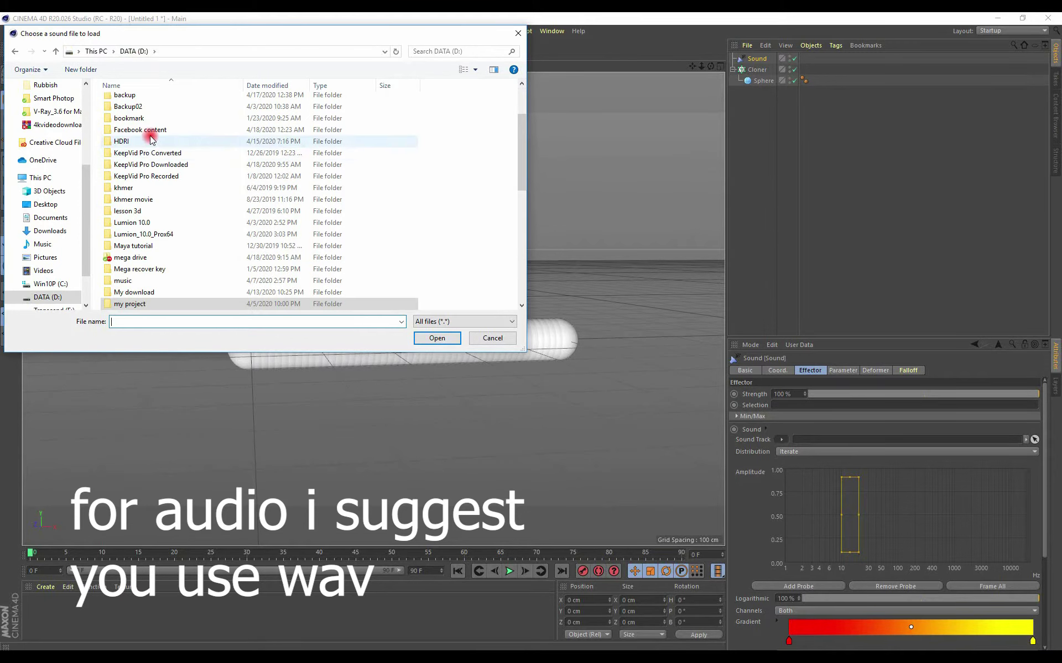
double_click(151, 135)
click(250, 123)
double_click(251, 123)
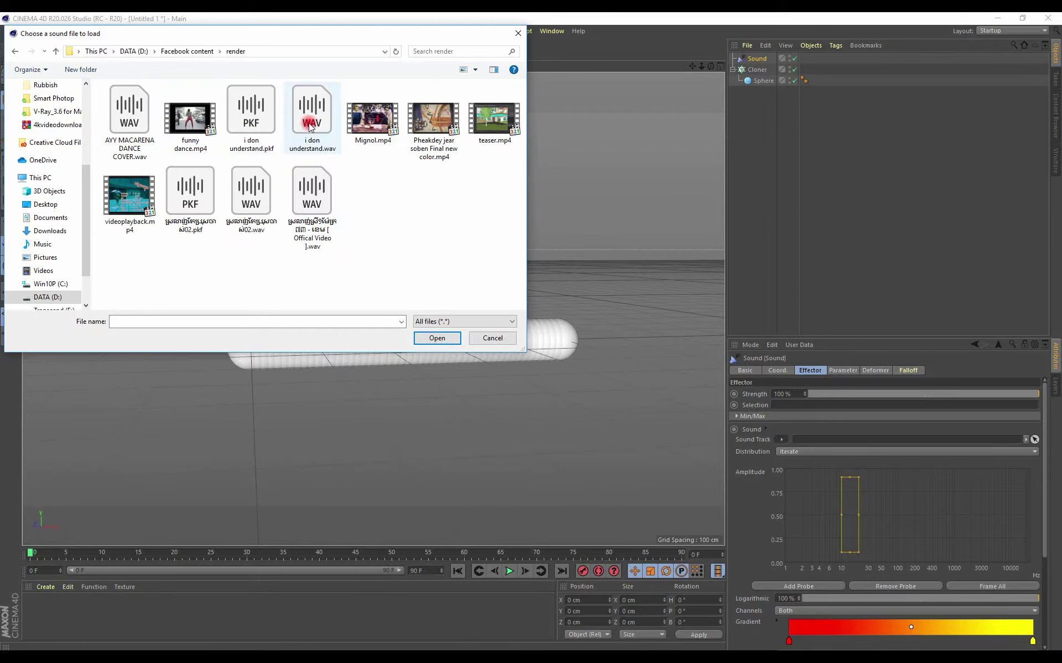
double_click(293, 142)
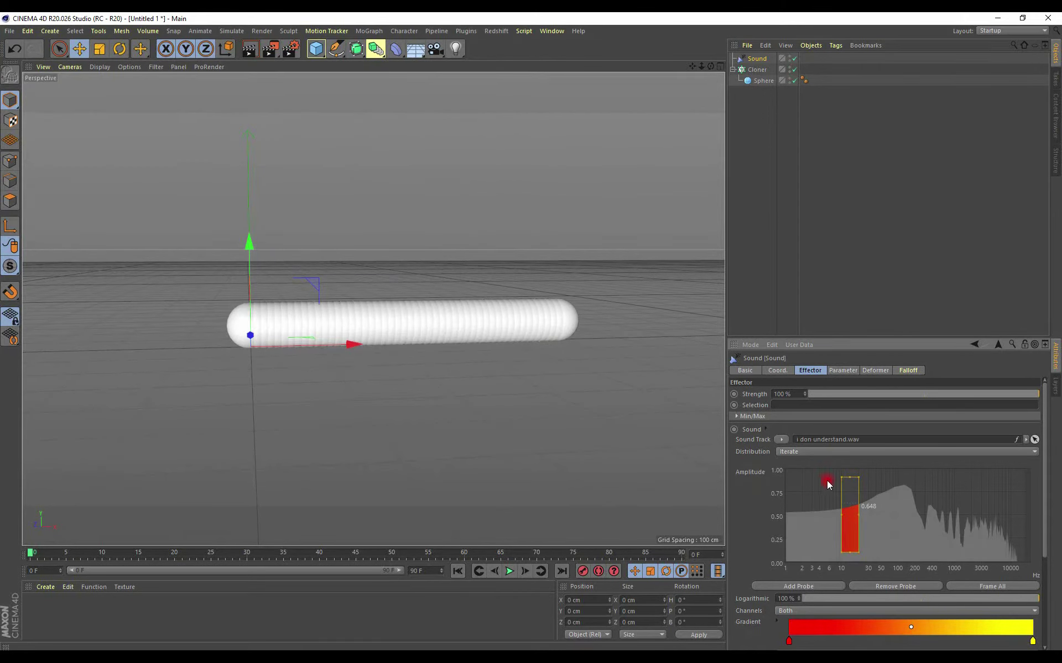
- Adjust the frequency probe on the spectrum and preview the audio reaction
drag(849, 470, 850, 563)
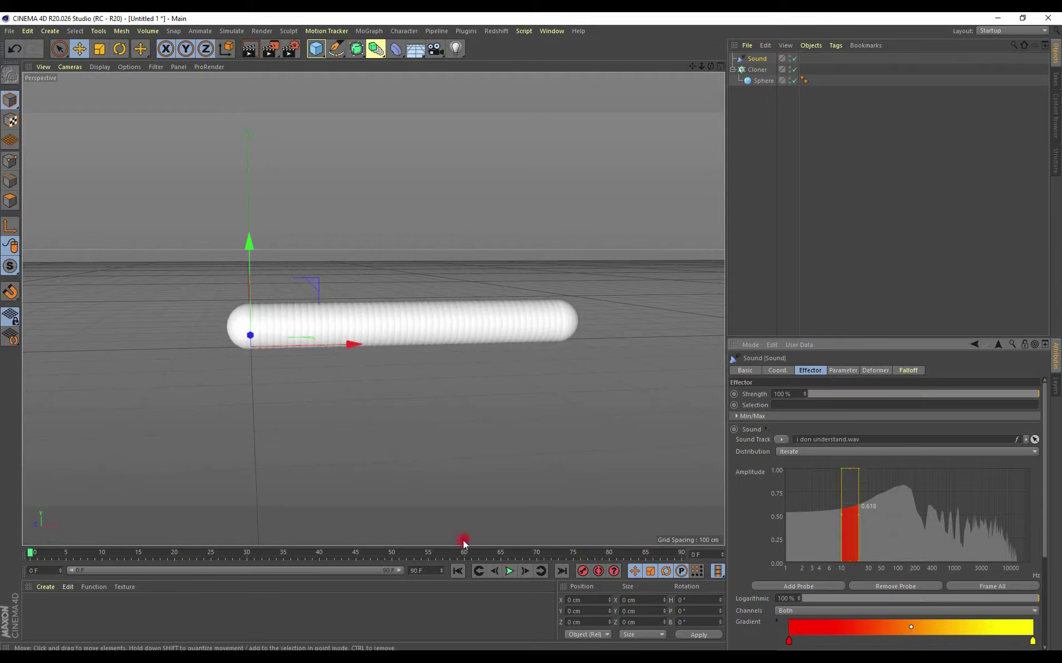
click(509, 571)
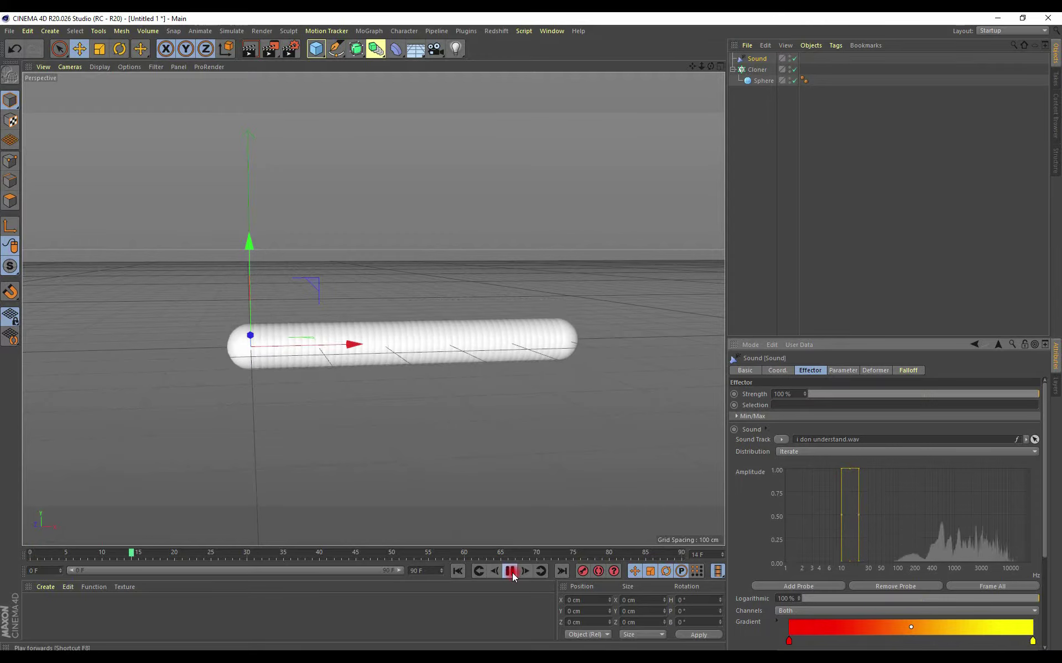
click(510, 572)
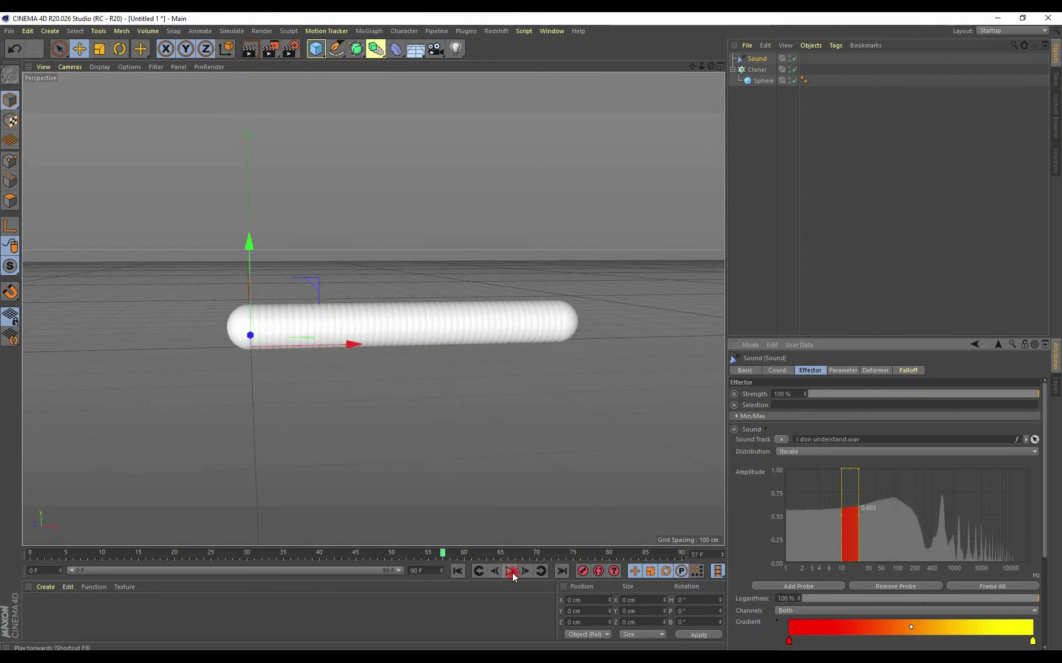
- Raise the Sound effector's probe strength to 241%
click(822, 506)
drag(1043, 506, 1035, 545)
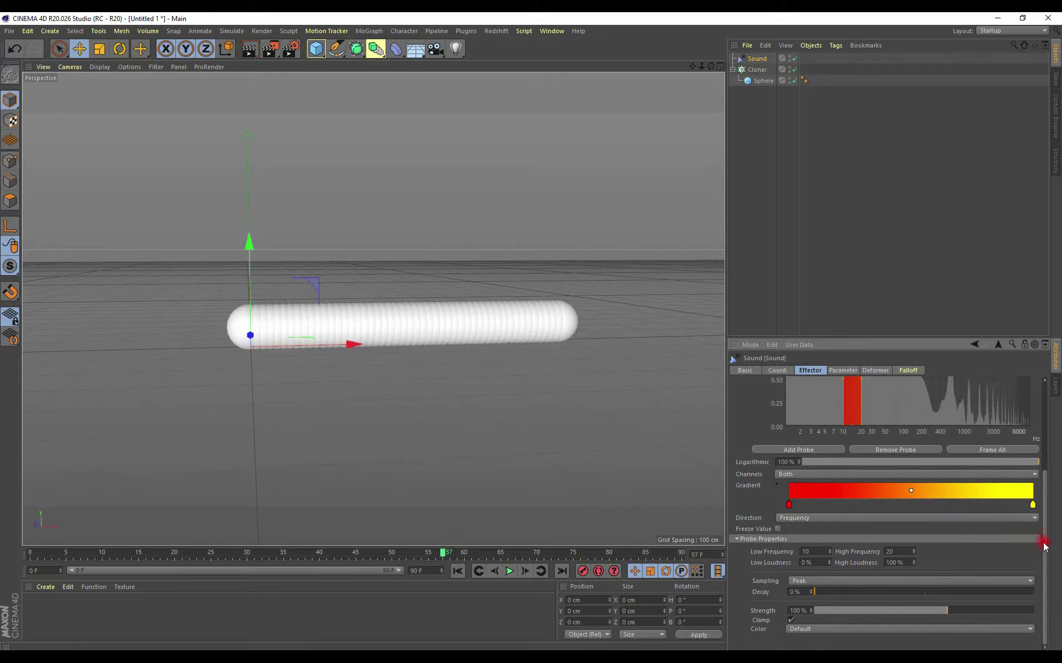
click(943, 611)
drag(945, 612, 978, 609)
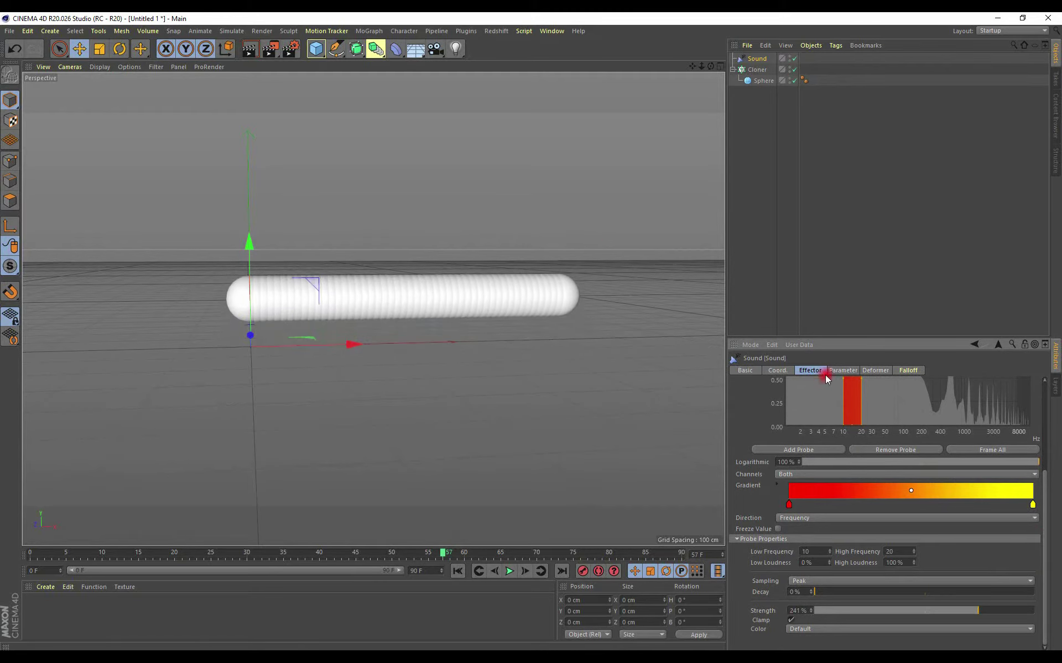
click(841, 369)
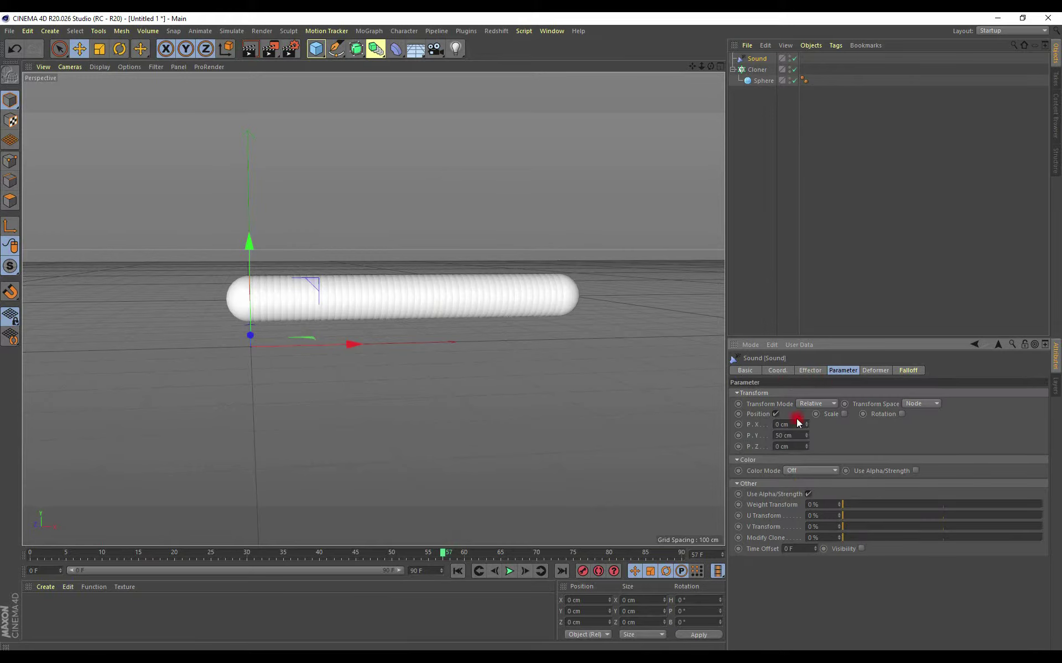
- Switch the Sound effector from Position to Uniform Scale with a value of 1
click(776, 414)
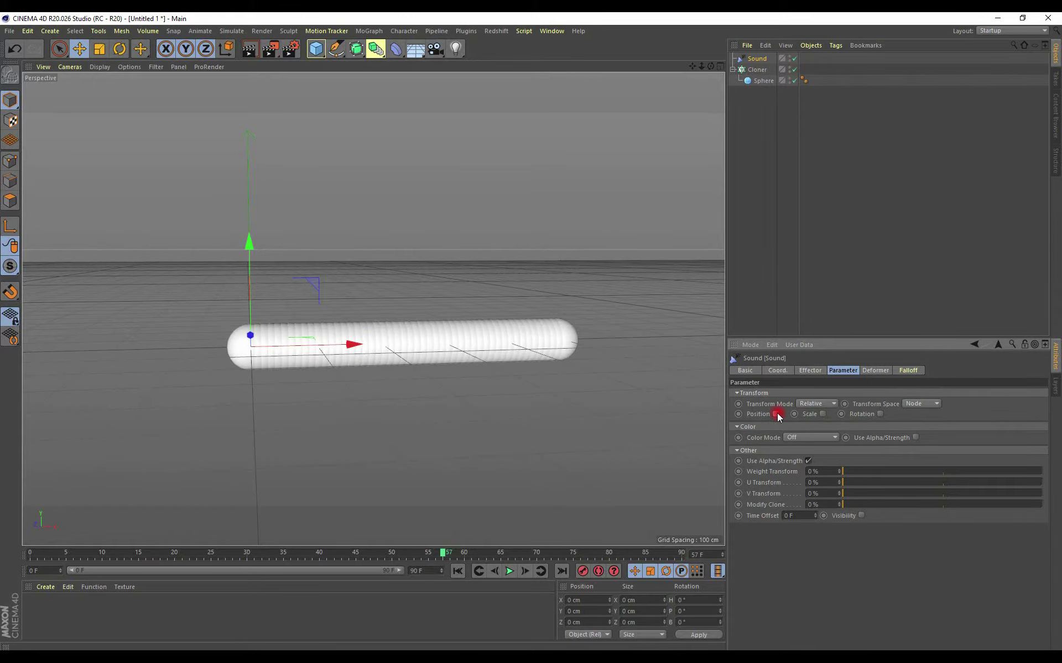
click(823, 415)
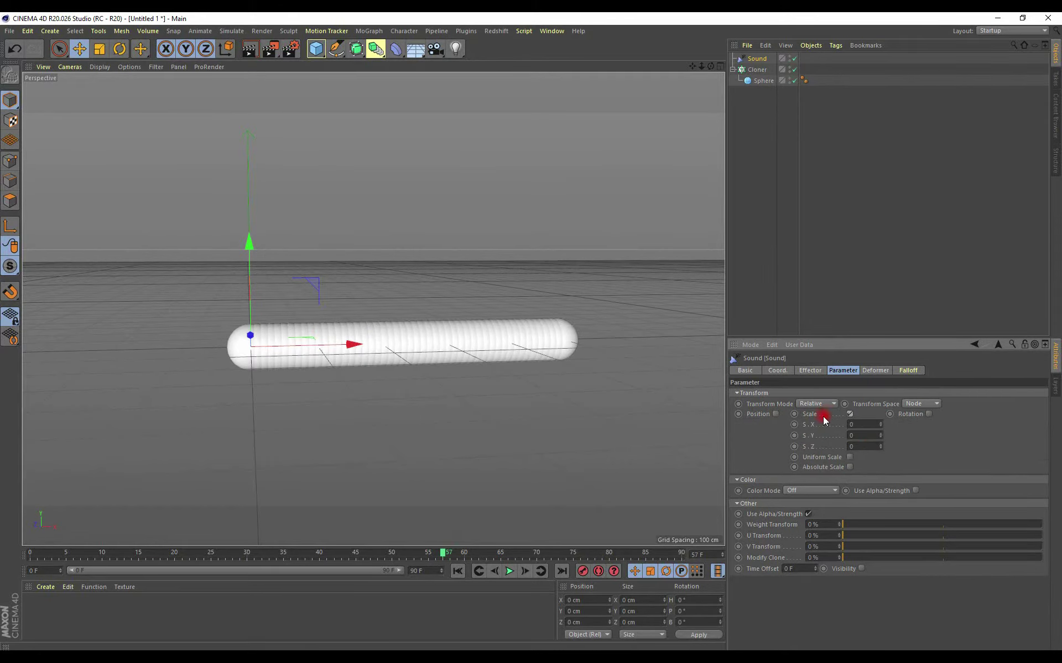
click(850, 458)
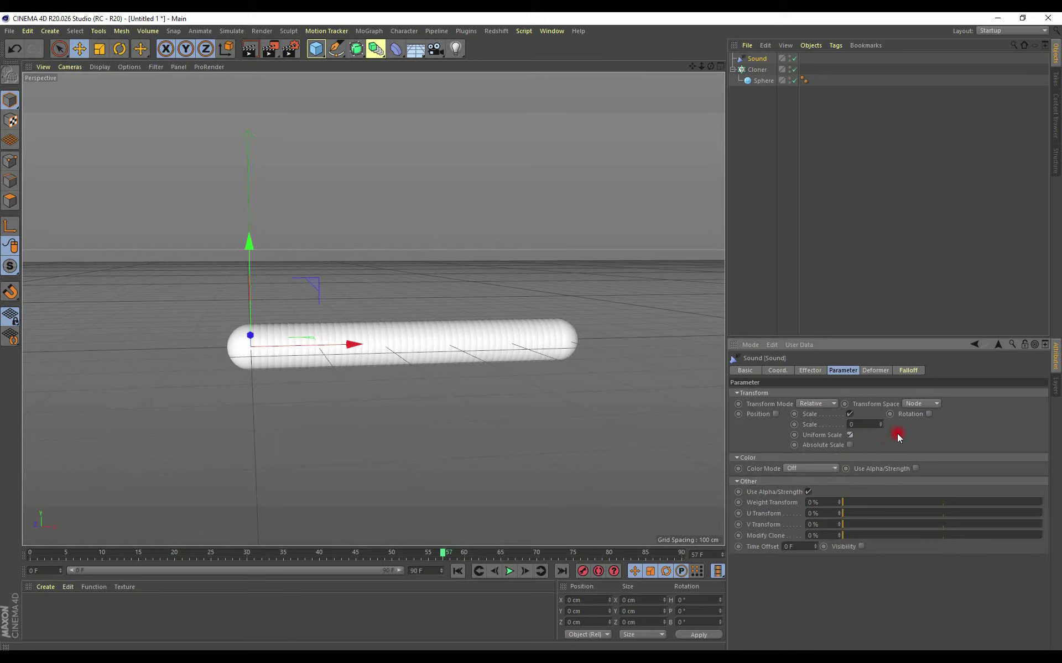
click(878, 427)
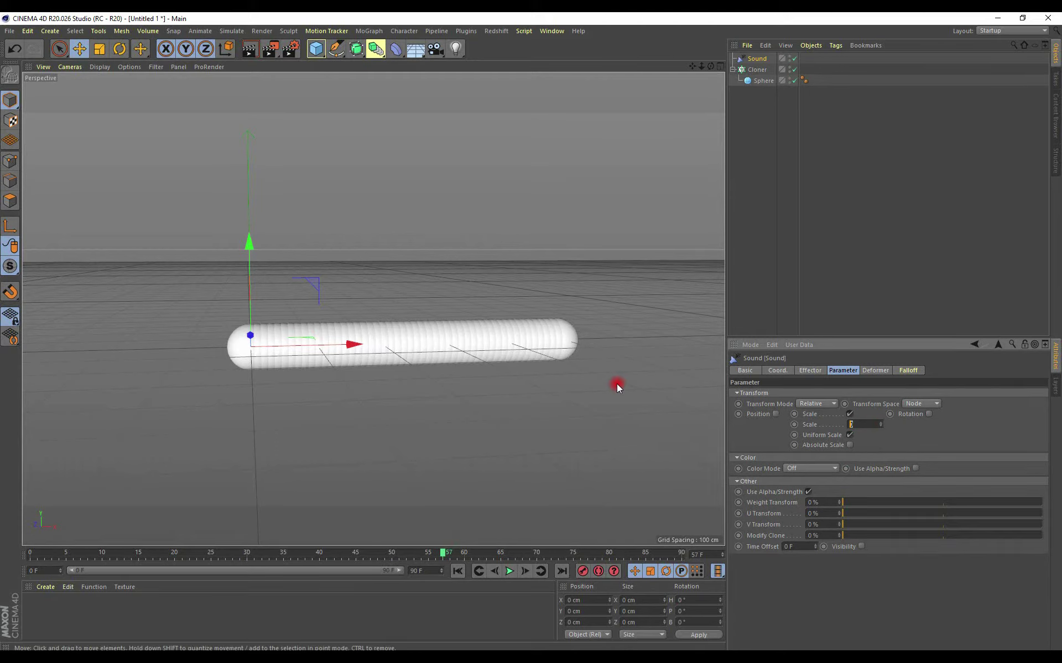
text(1)
key(Return)
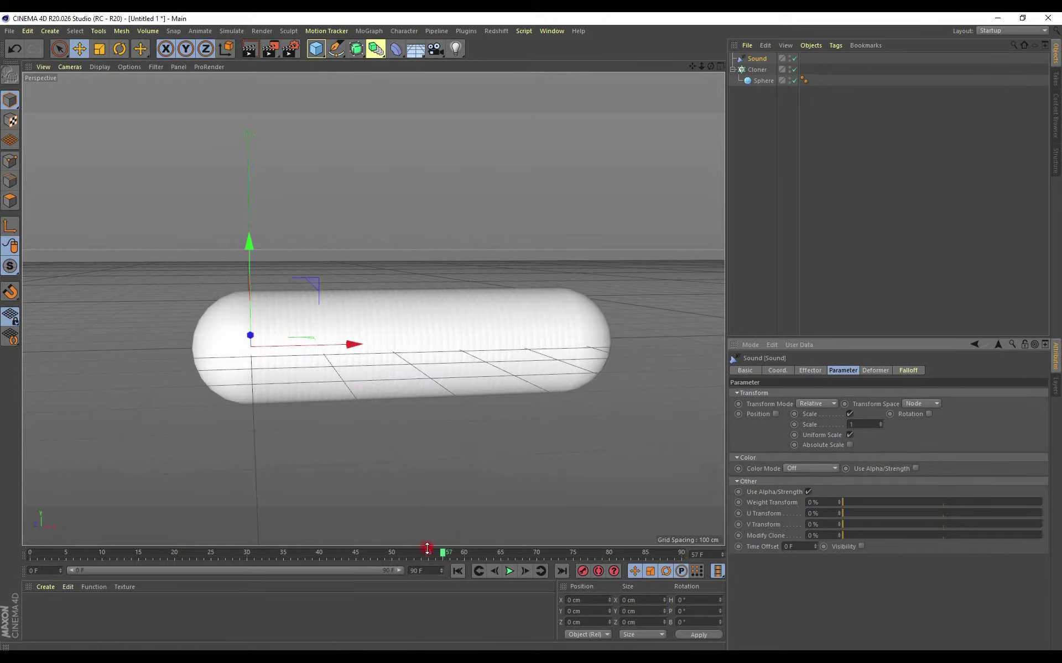
- Replay the animation from frame 0 to watch the capsule swell
click(457, 571)
click(509, 572)
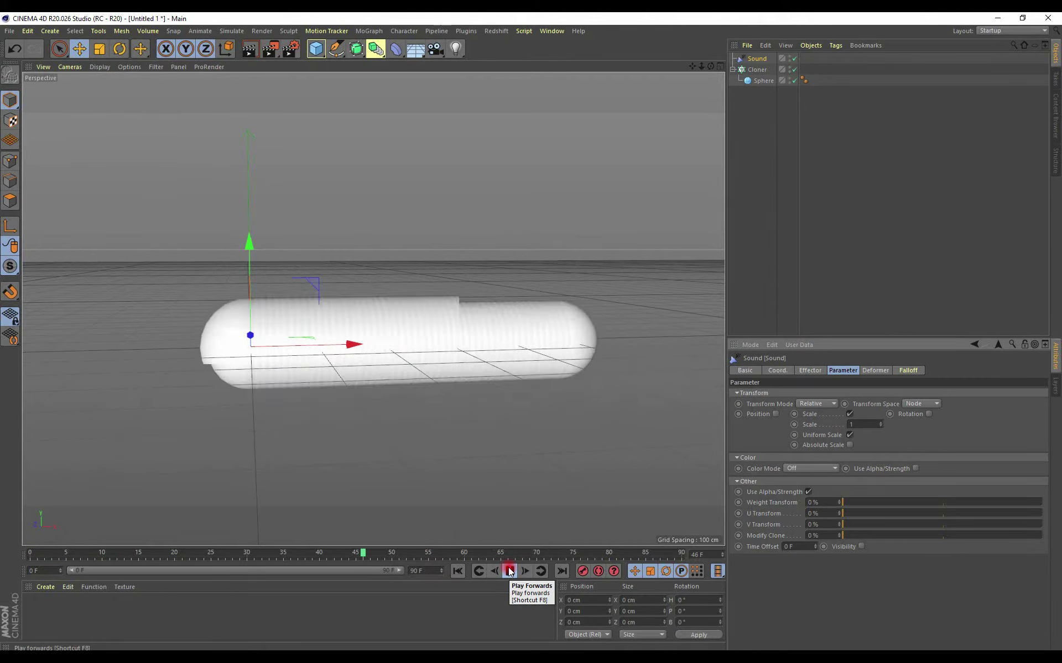
click(509, 571)
mouse_move(446, 447)
alt+mouse_down()
mouse_move(310, 436)
mouse_move(384, 443)
mouse_move(526, 363)
alt+mouse_up()
click(755, 70)
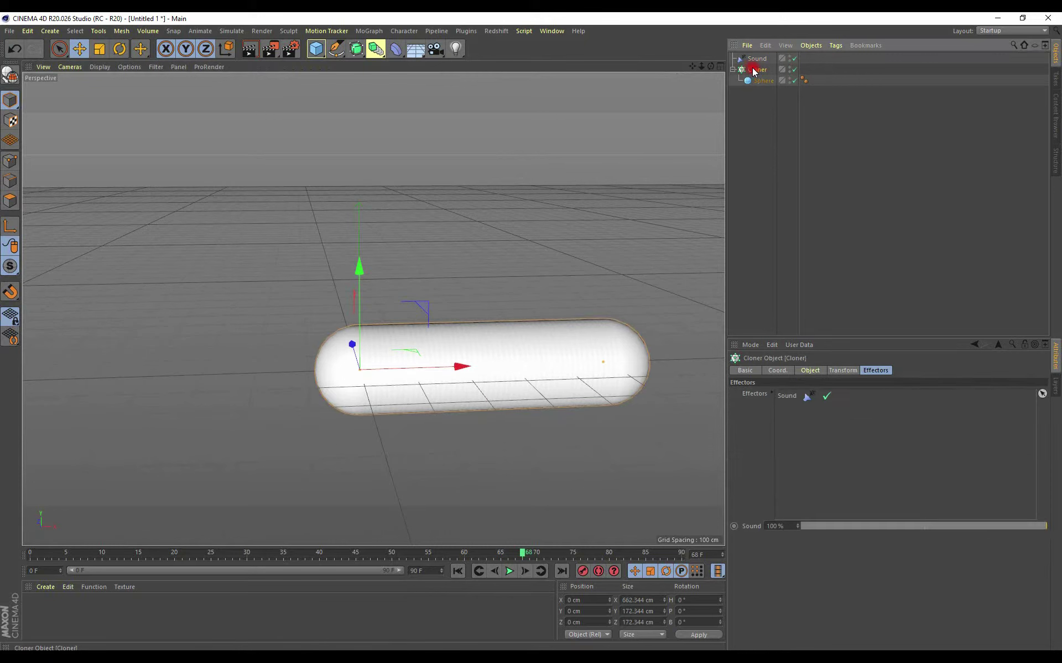
- Add a Random effector that randomizes uniform scale instead of position
click(367, 31)
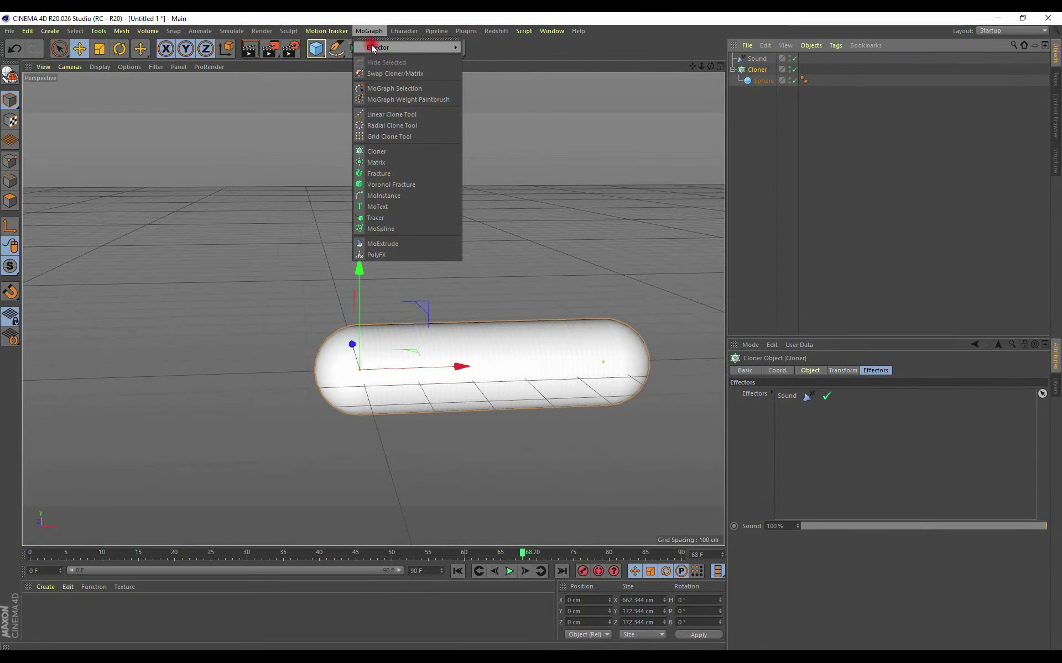
mouse_move(406, 47)
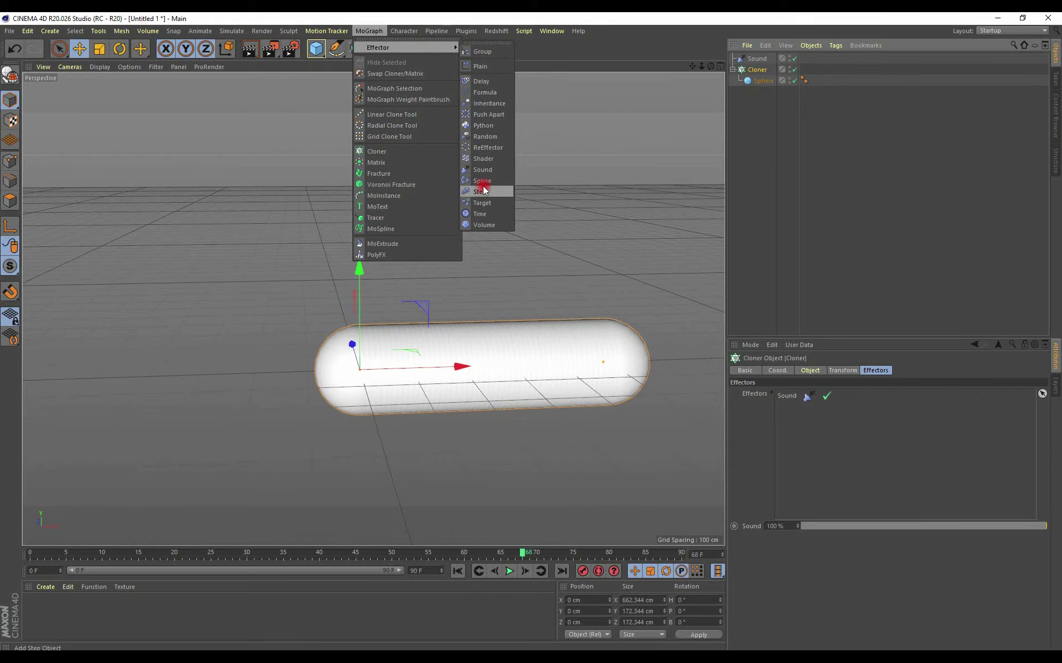
click(485, 137)
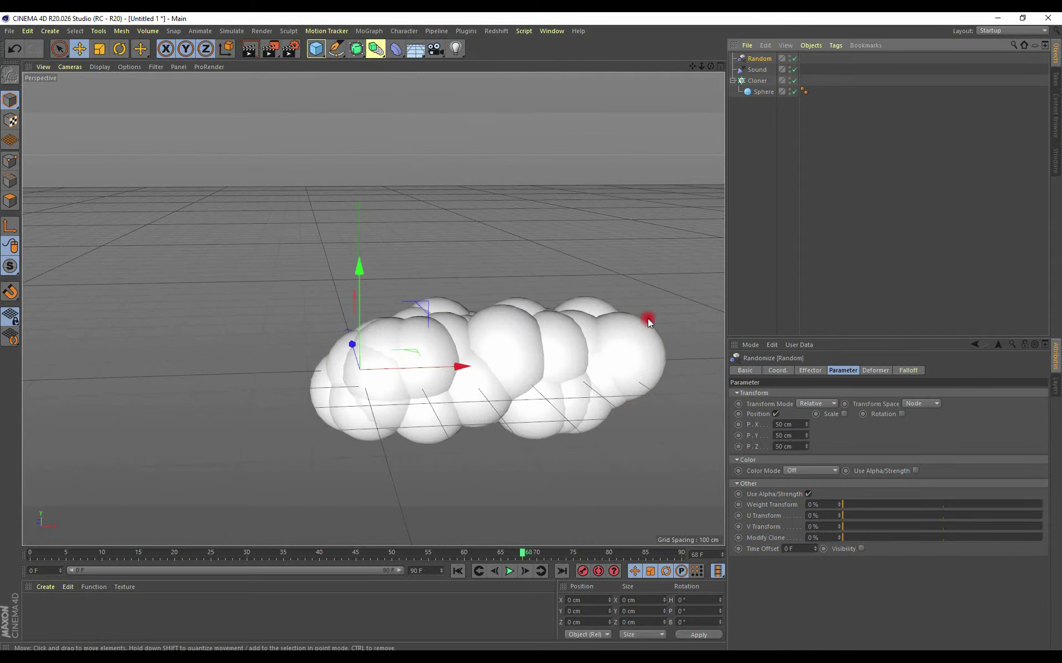
click(775, 414)
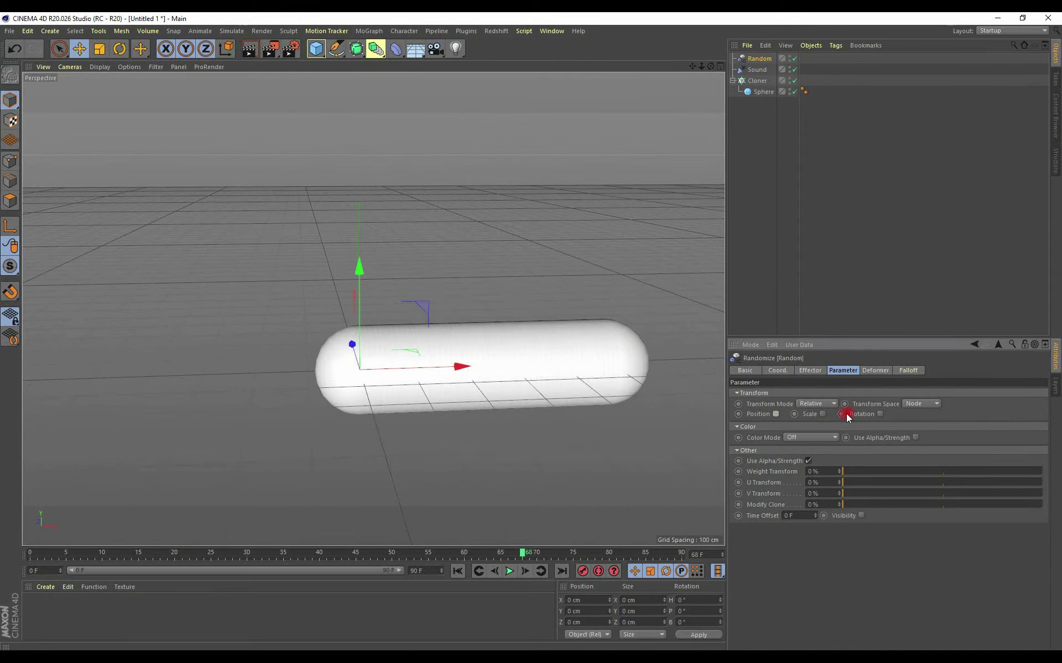
click(822, 414)
click(852, 436)
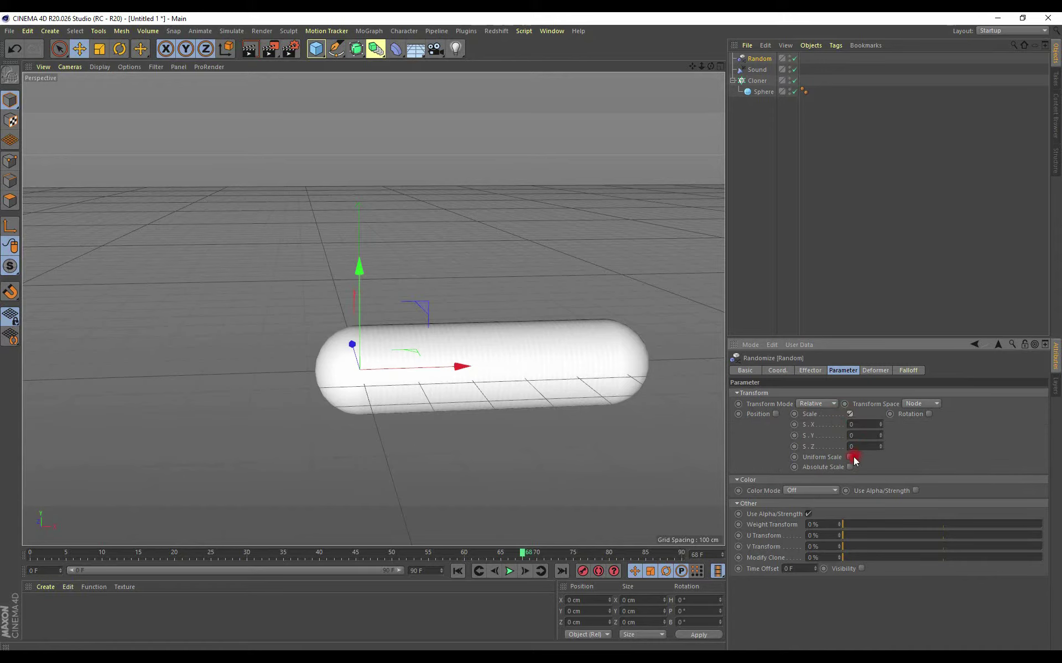
click(850, 457)
- Tune the random scale amount to about 1.15 and rewind to frame 0
drag(880, 428, 879, 424)
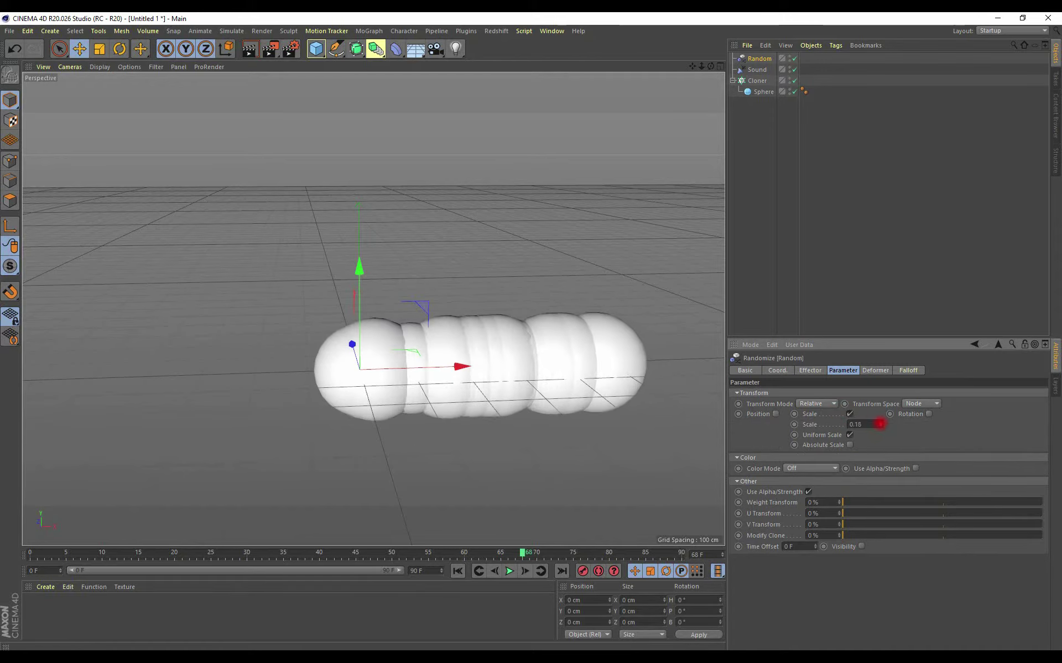
mouse_move(504, 375)
alt+mouse_down()
mouse_move(540, 389)
mouse_move(367, 367)
mouse_move(491, 381)
alt+mouse_up()
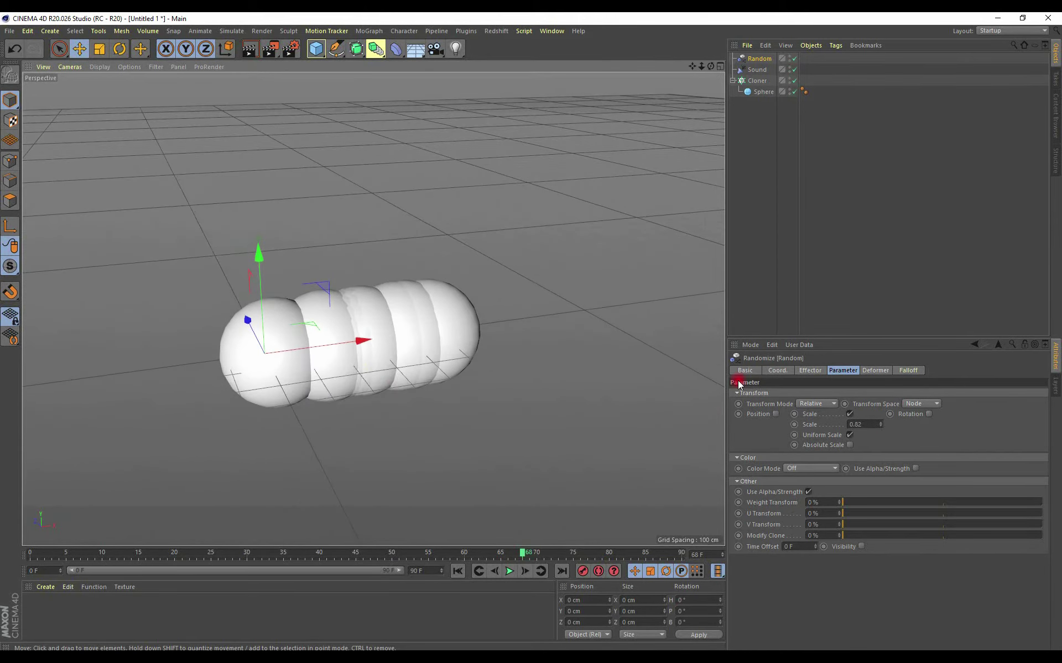
drag(879, 427, 873, 433)
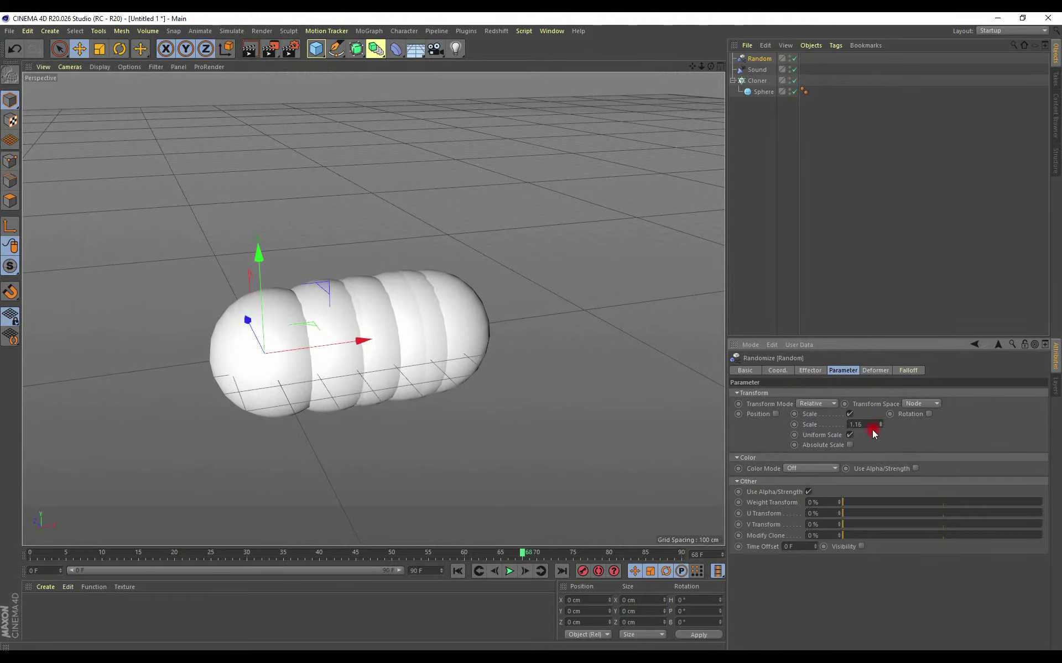
click(652, 398)
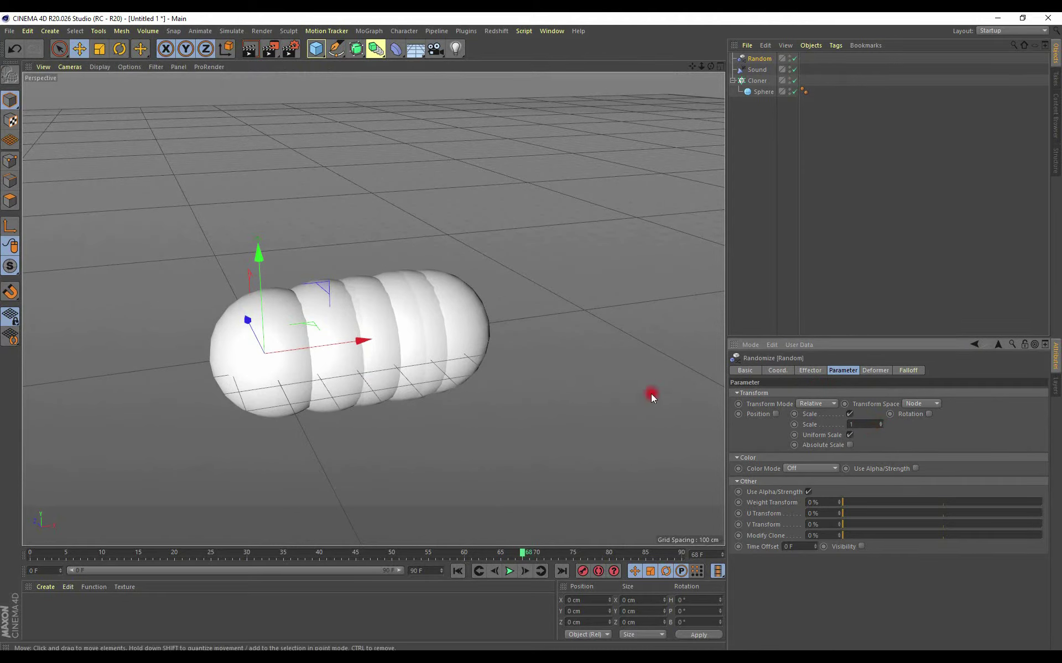
click(457, 571)
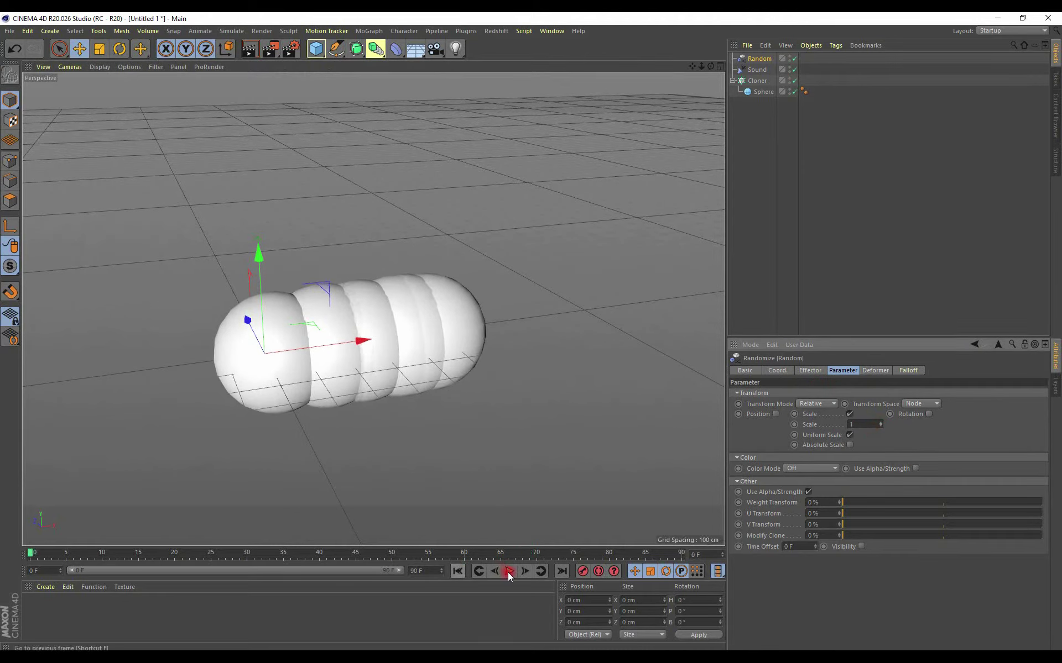
- Preview the animation, then set the end frame to 350
click(510, 572)
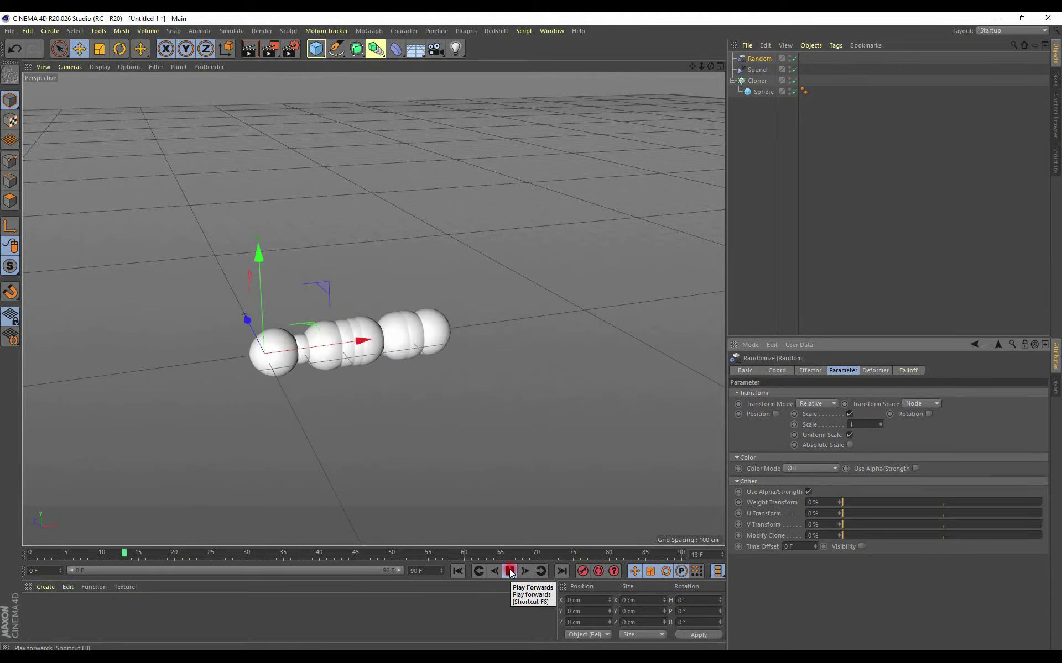
click(510, 571)
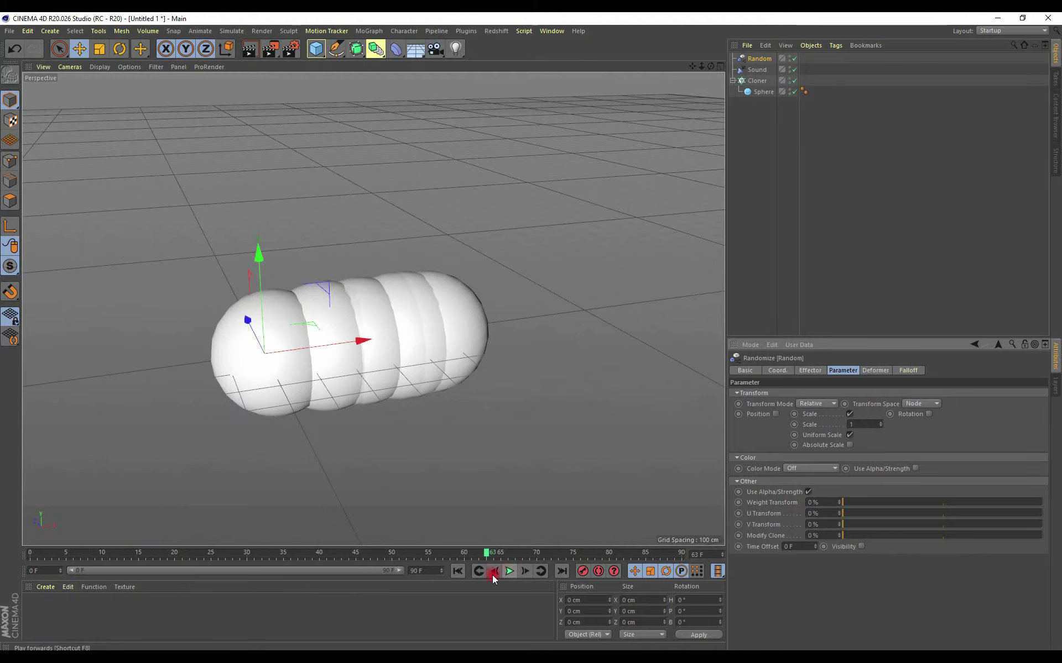
click(431, 571)
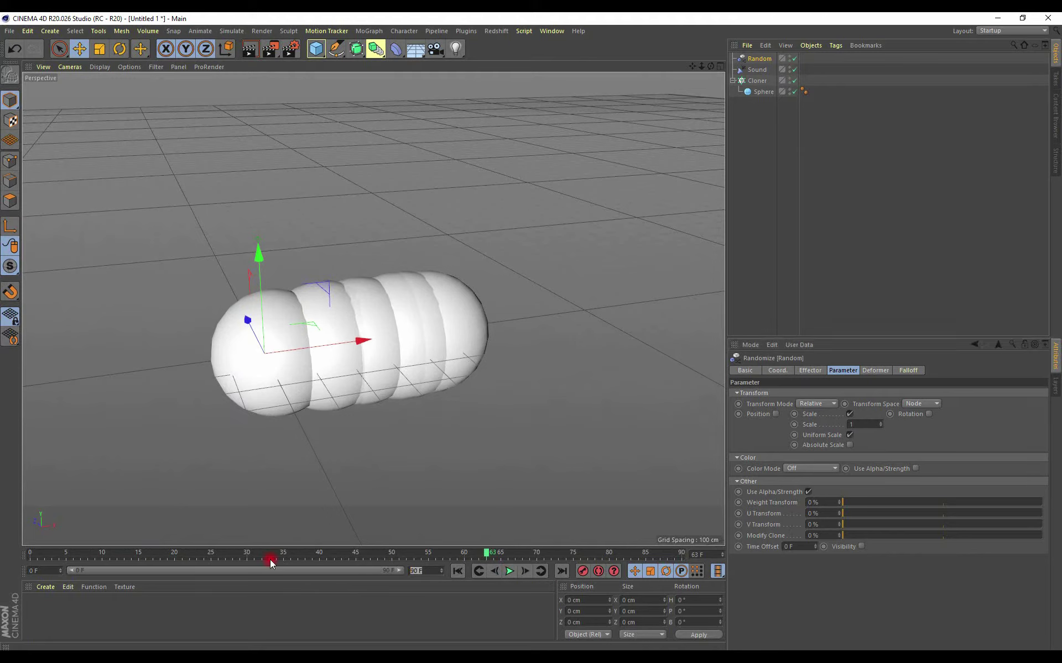
text(350)
key(Return)
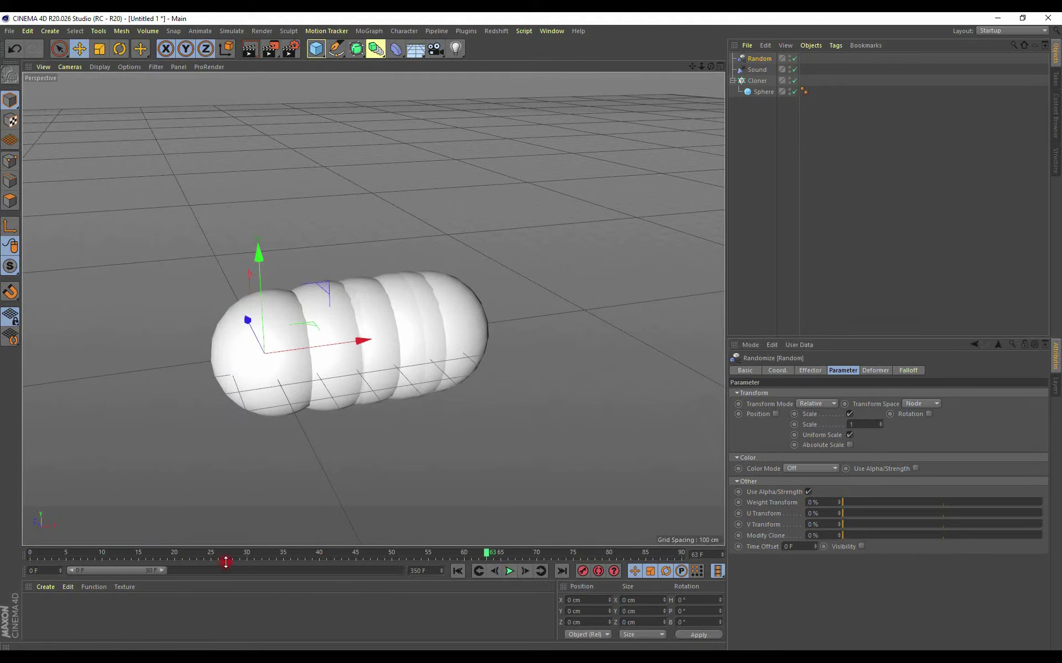
- Extend the preview range to 350 frames and replay the longer animation
drag(163, 576, 426, 572)
mouse_move(428, 448)
alt+mouse_down()
mouse_move(355, 470)
mouse_move(412, 448)
alt+mouse_up()
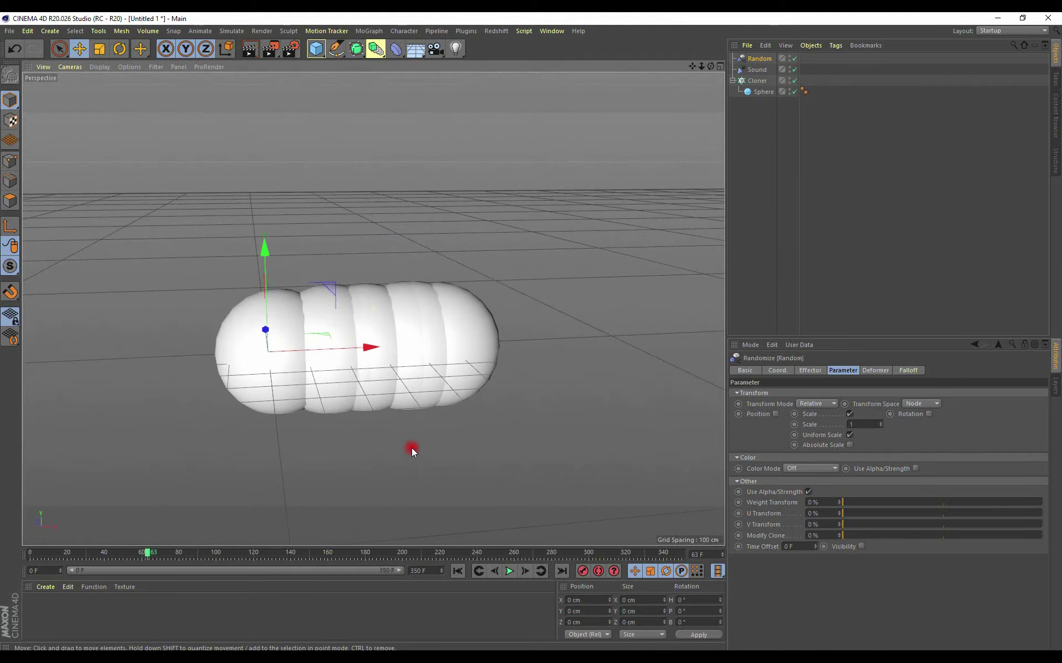
click(507, 571)
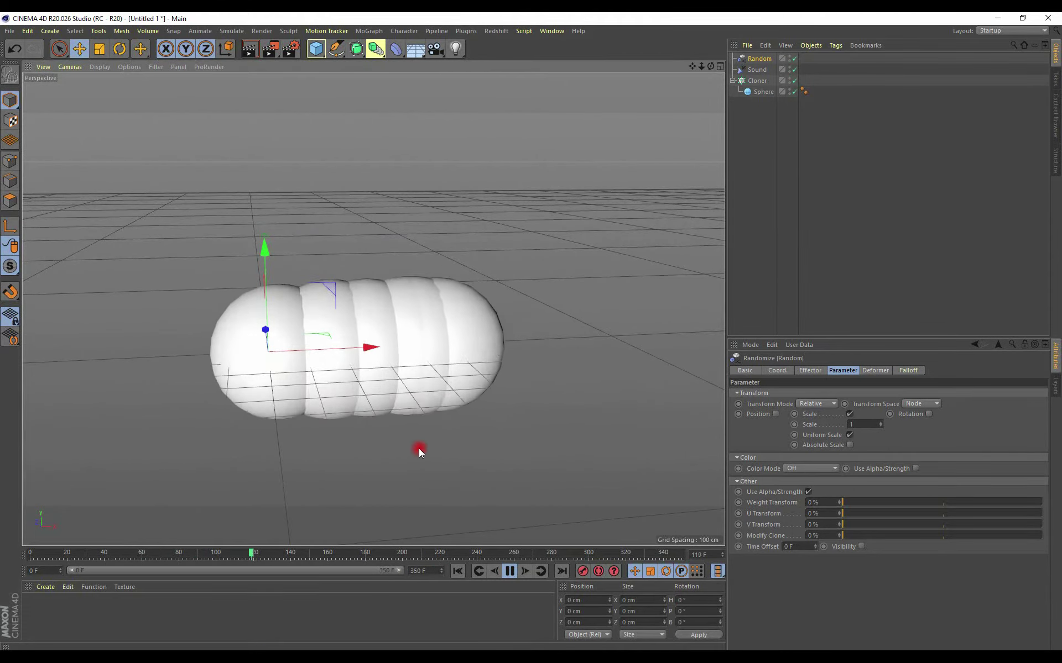
click(509, 572)
mouse_move(422, 472)
alt+mouse_down()
mouse_move(413, 432)
mouse_move(509, 407)
mouse_move(435, 412)
alt+mouse_up()
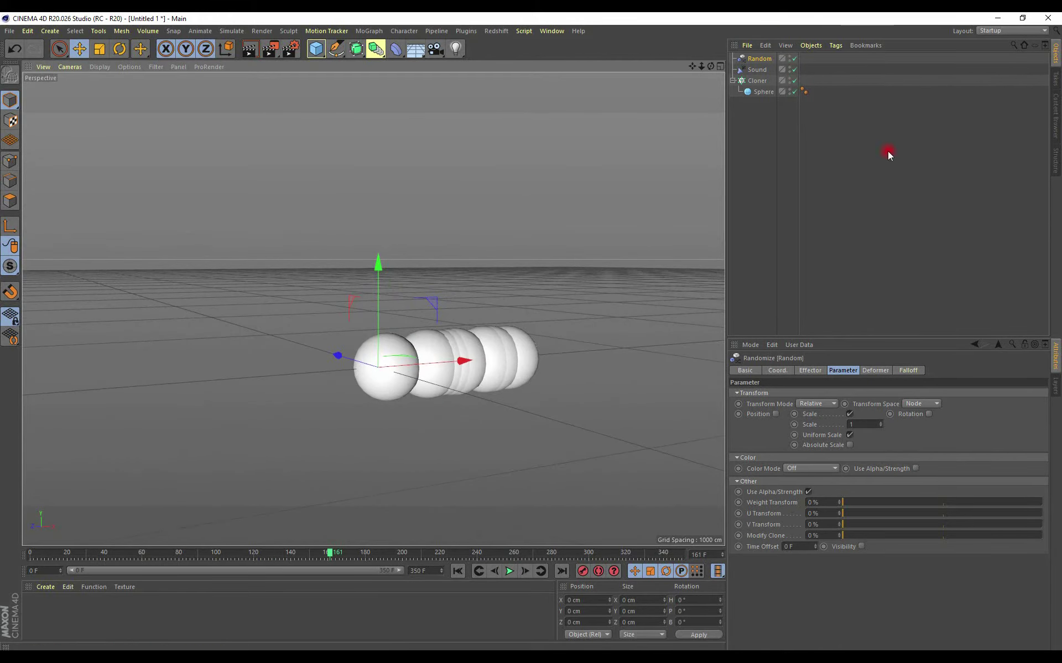
- Add a Rigid Body tag to the Sphere with Follow Position and Follow Rotation set to 7
right_click(765, 97)
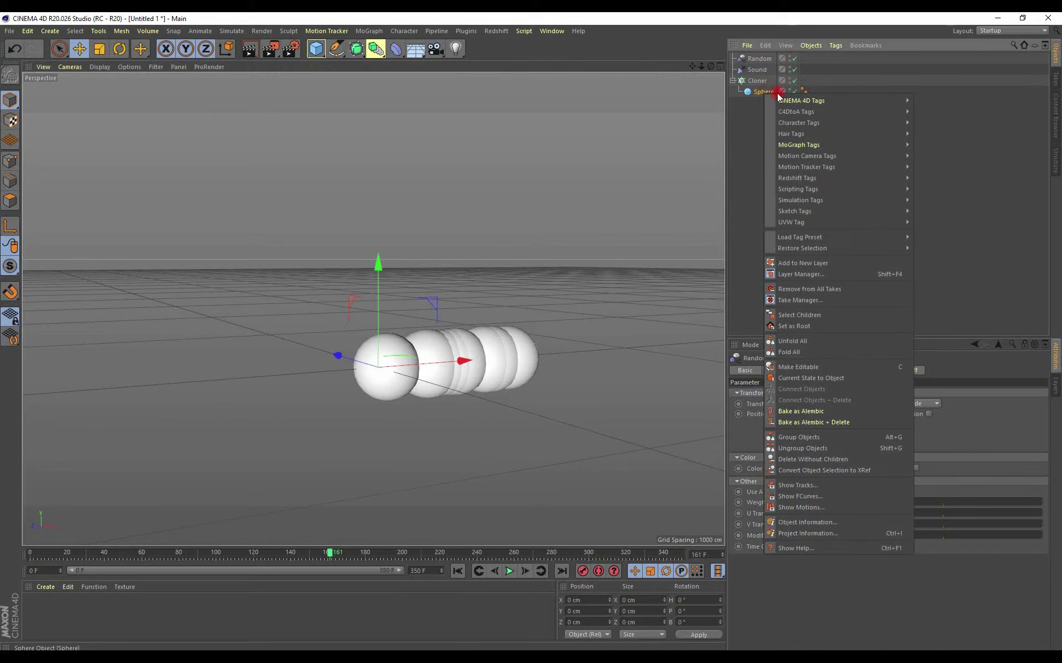
mouse_move(801, 201)
click(931, 201)
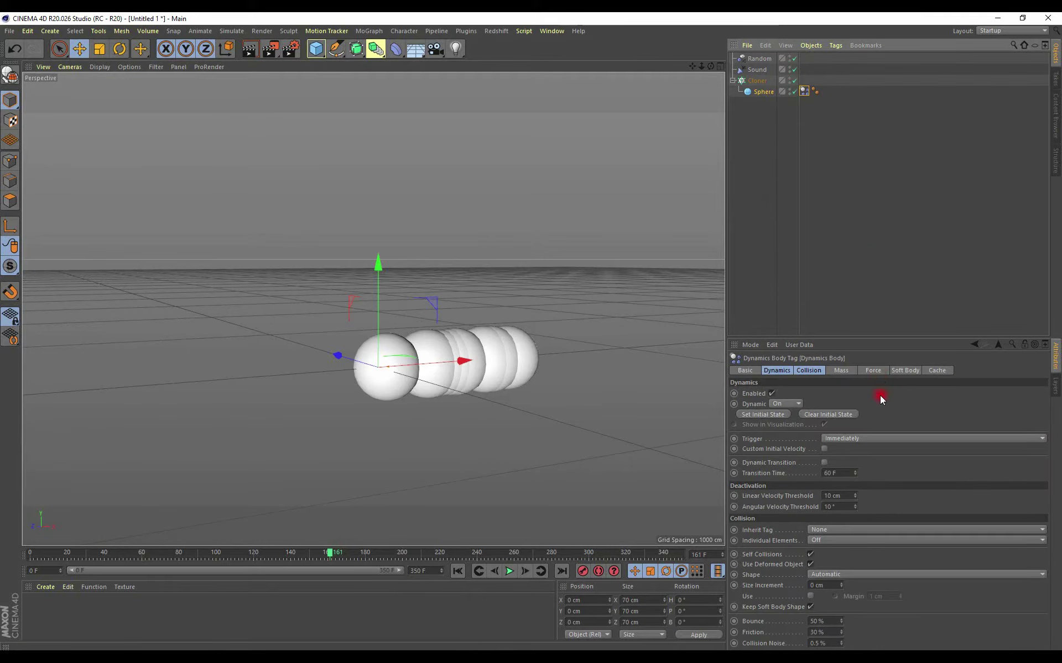
click(873, 372)
text(7)
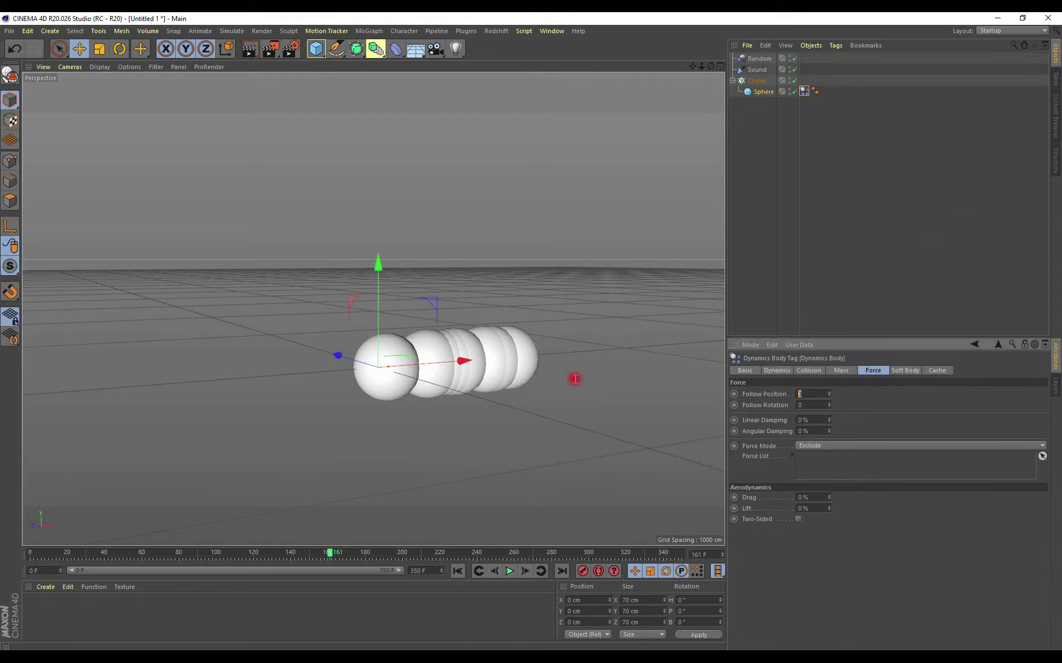
click(810, 394)
click(820, 403)
text(7)
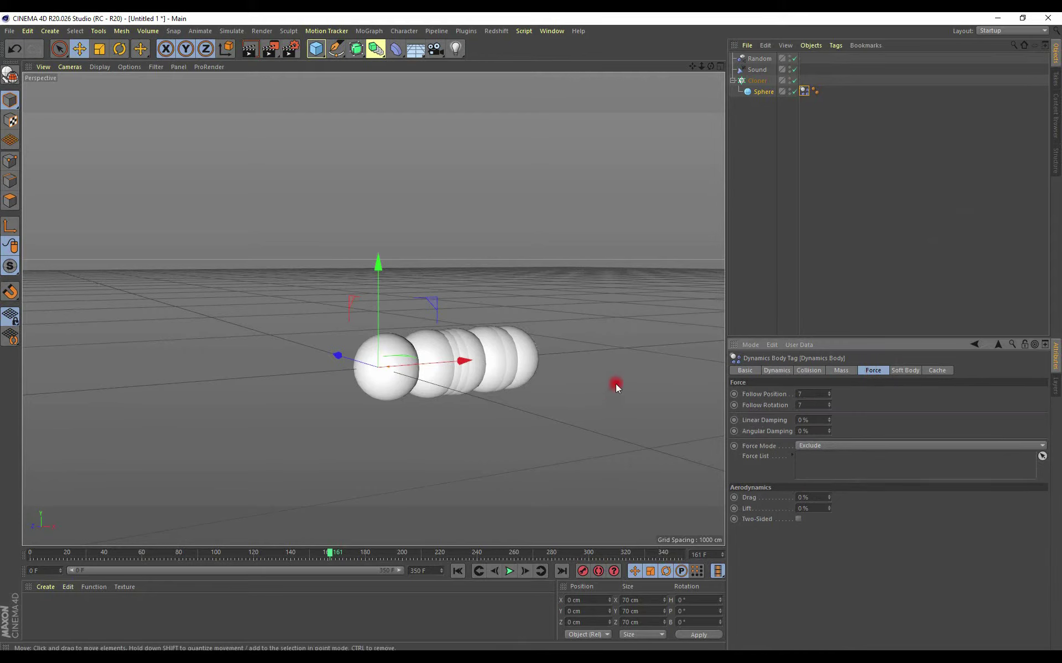
click(457, 571)
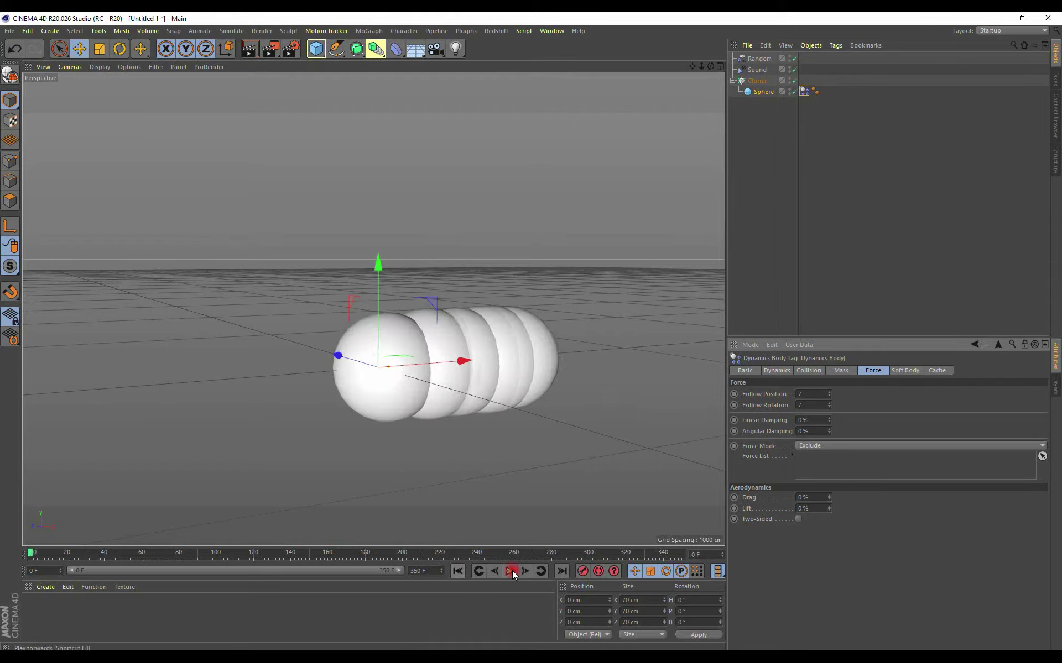
- Preview the rigid-body simulation of the sphere clones
click(511, 571)
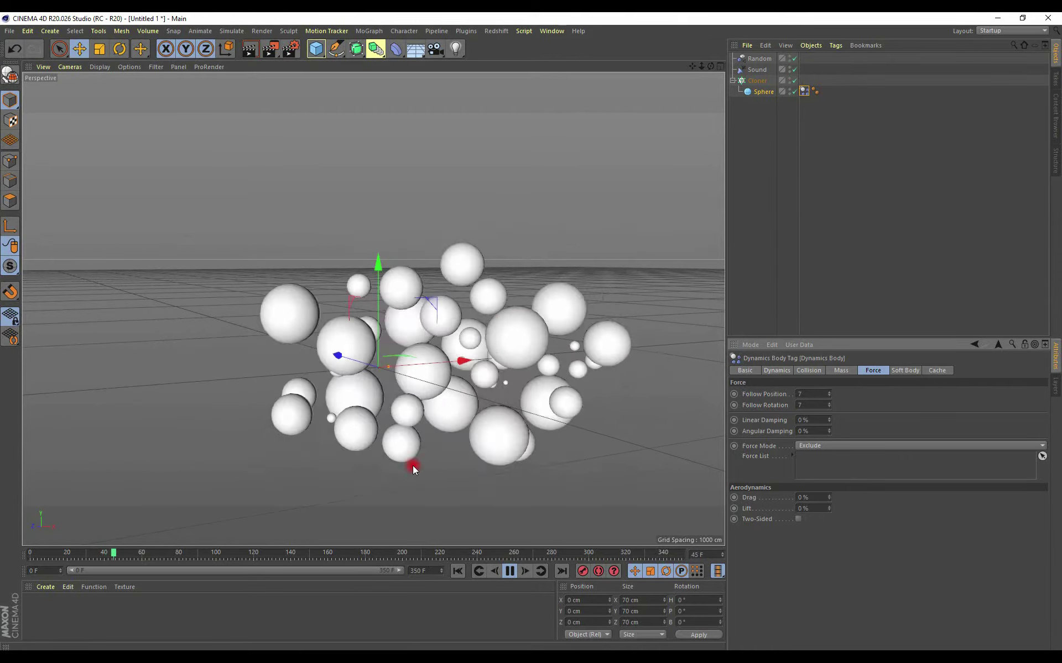
alt+drag(368, 451, 339, 433)
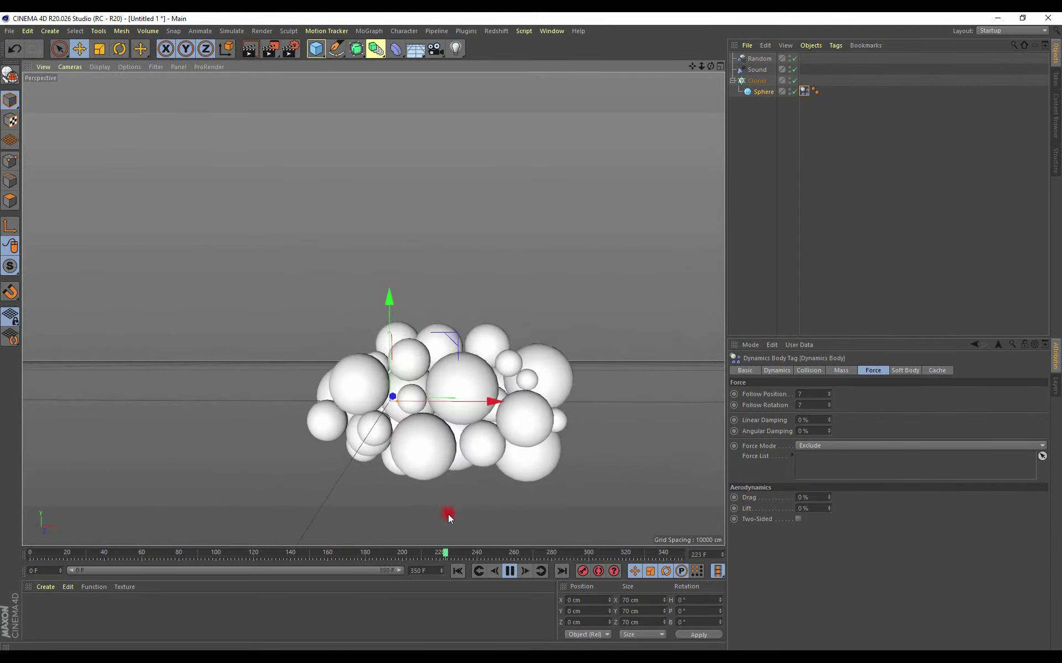
click(509, 571)
alt+drag(456, 421, 498, 416)
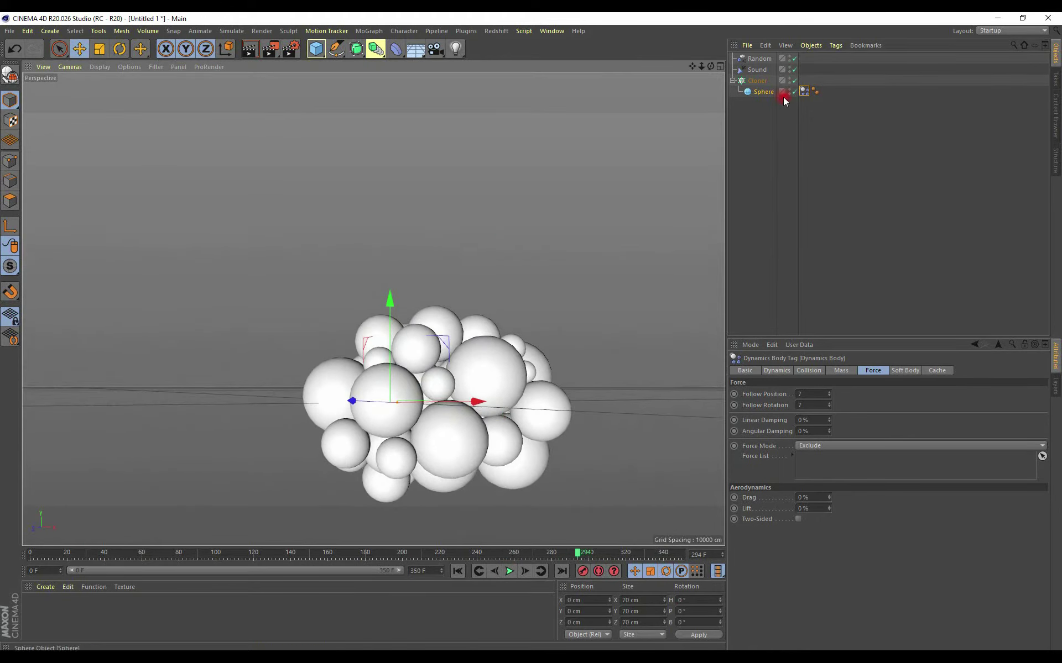
- Raise the Cloner to about 833 cm on Y and replay the falling spheres
click(753, 83)
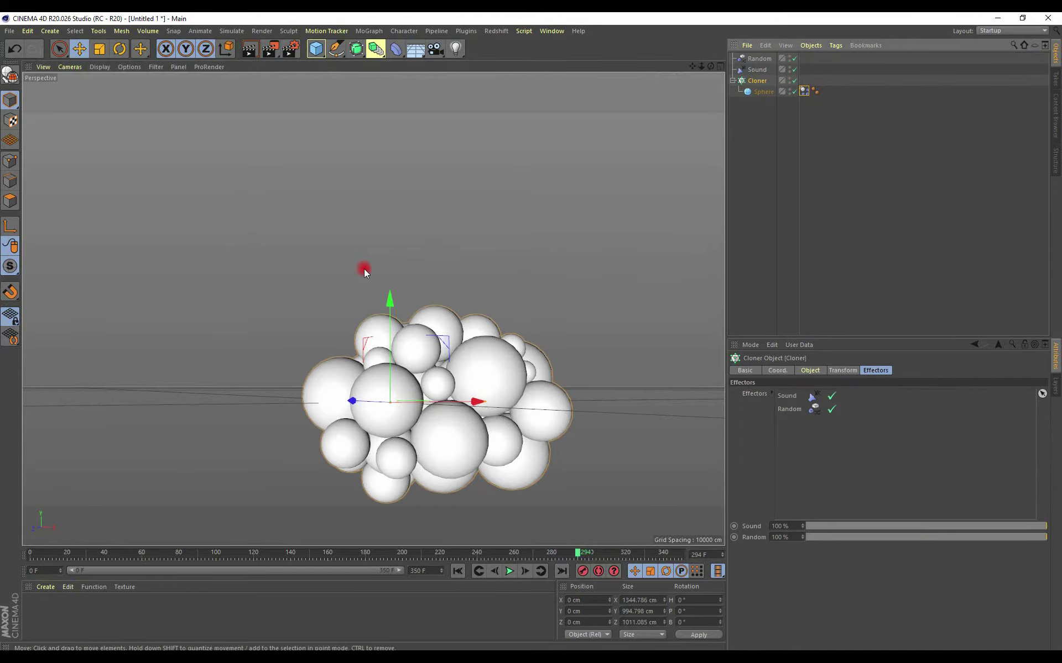
drag(394, 296, 411, 113)
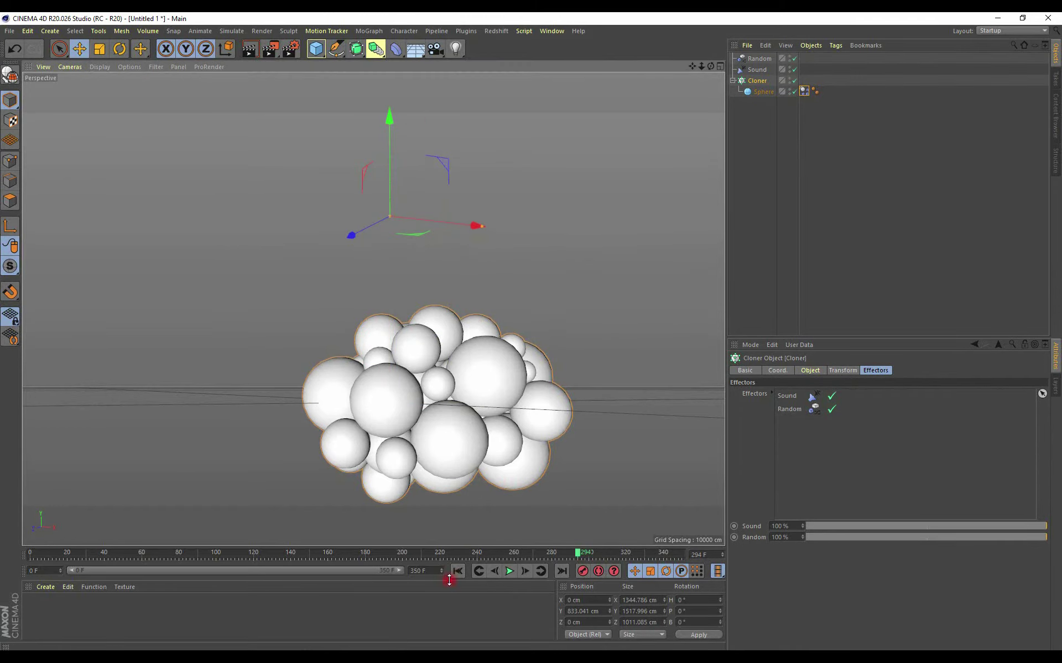
click(502, 573)
alt+drag(422, 301, 391, 310)
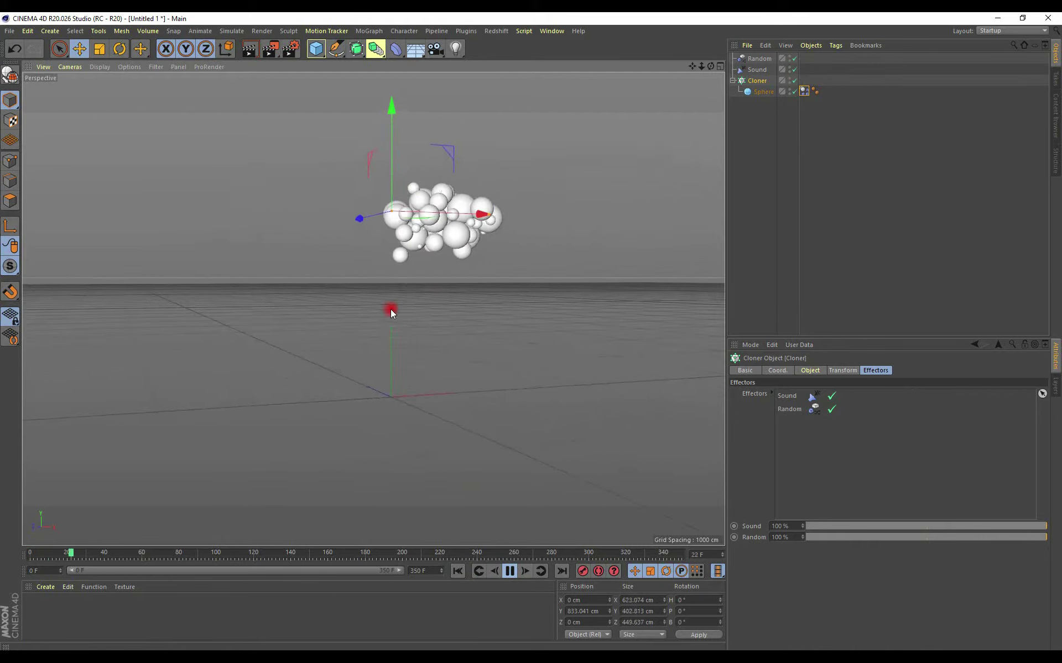
mouse_move(405, 389)
alt+mouse_down()
mouse_move(364, 366)
mouse_move(306, 384)
alt+mouse_up()
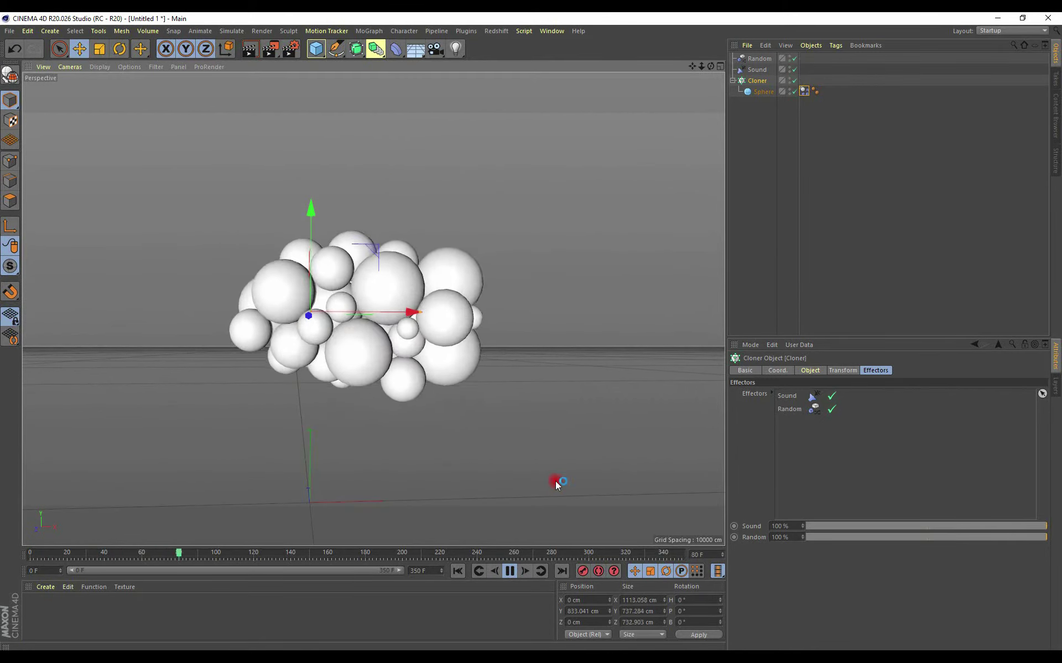
click(509, 571)
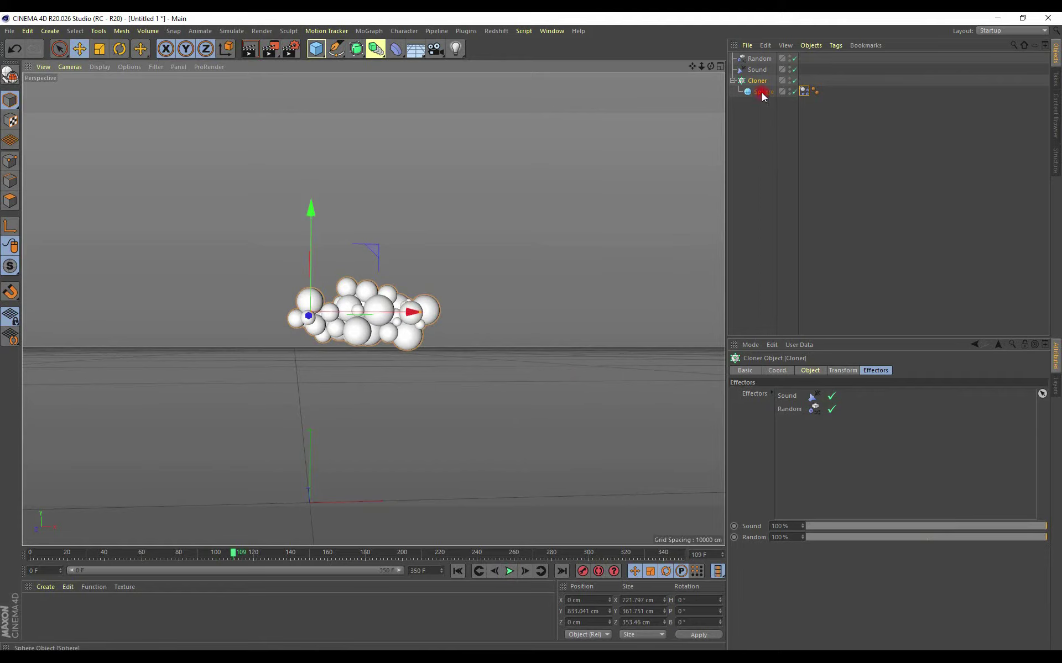
- Add a Delay effector set to Spring mode at 80% strength
click(369, 31)
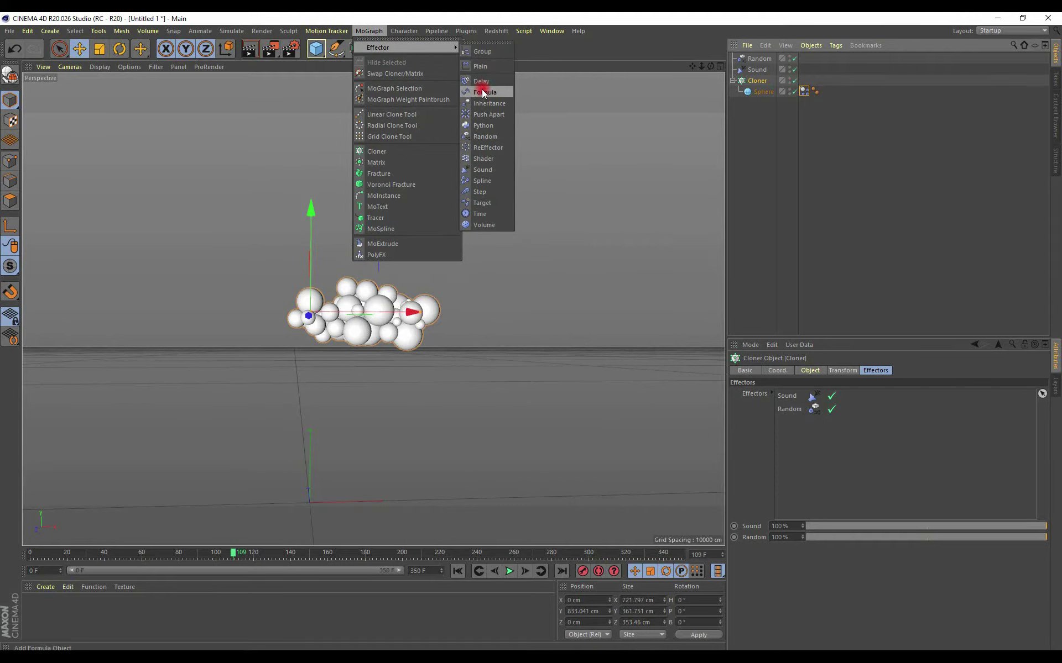
click(481, 82)
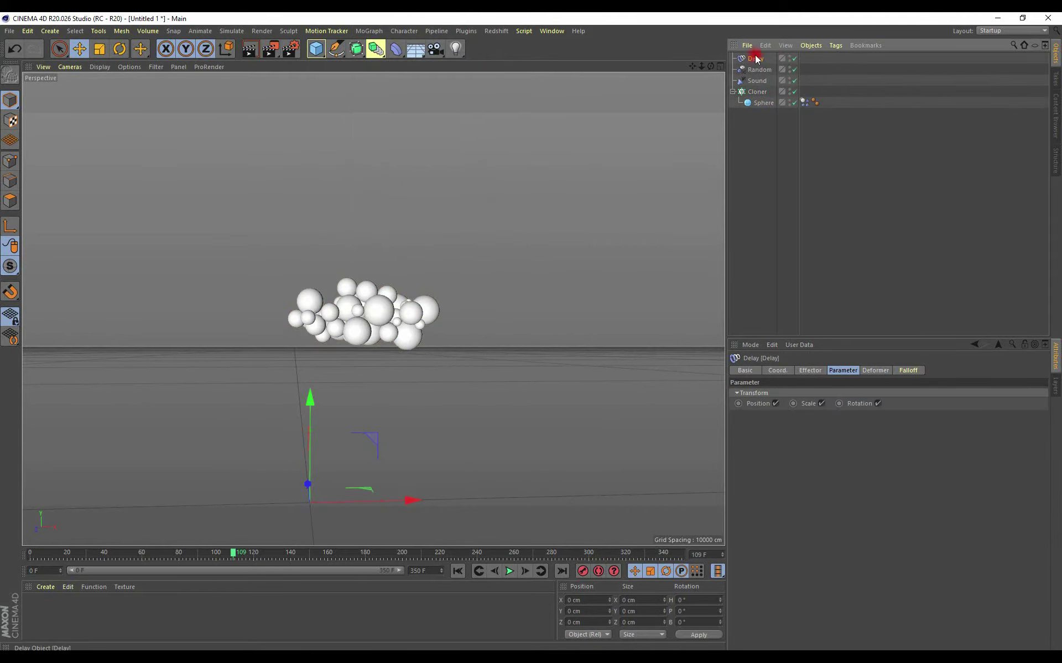
click(813, 372)
click(796, 420)
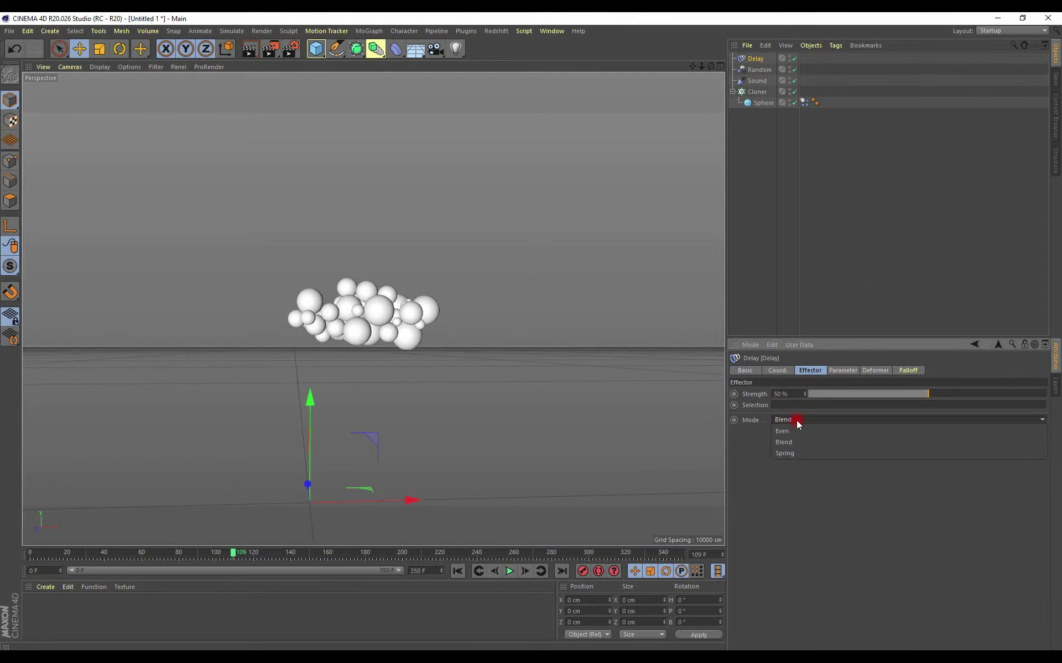
click(792, 451)
drag(927, 394, 968, 393)
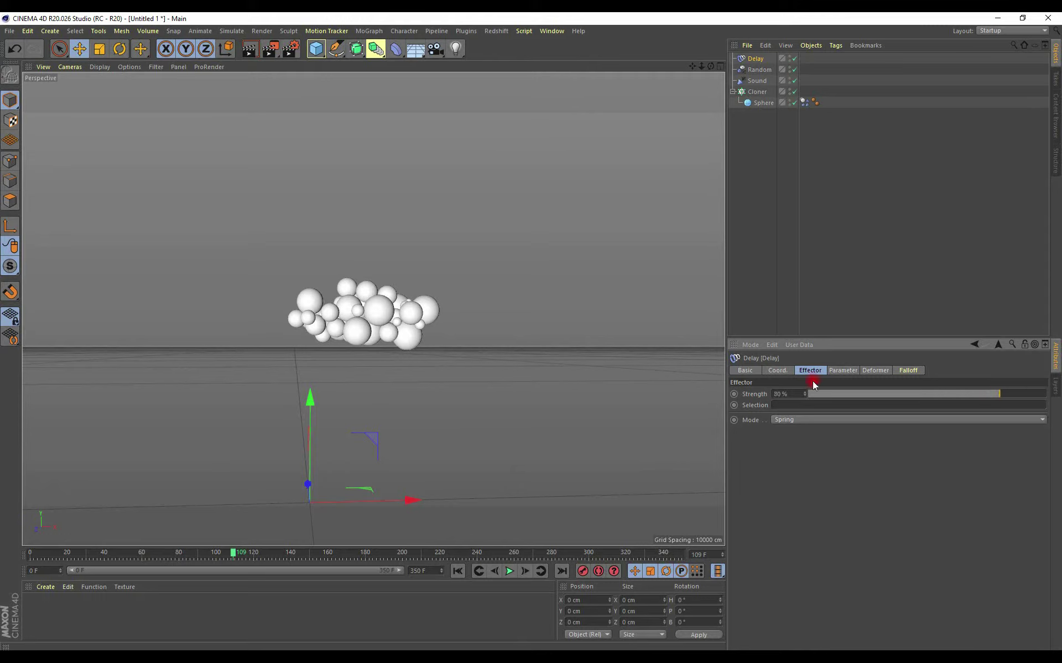
- Replay the animation from the start to see the springy sphere cluster
click(458, 571)
click(509, 572)
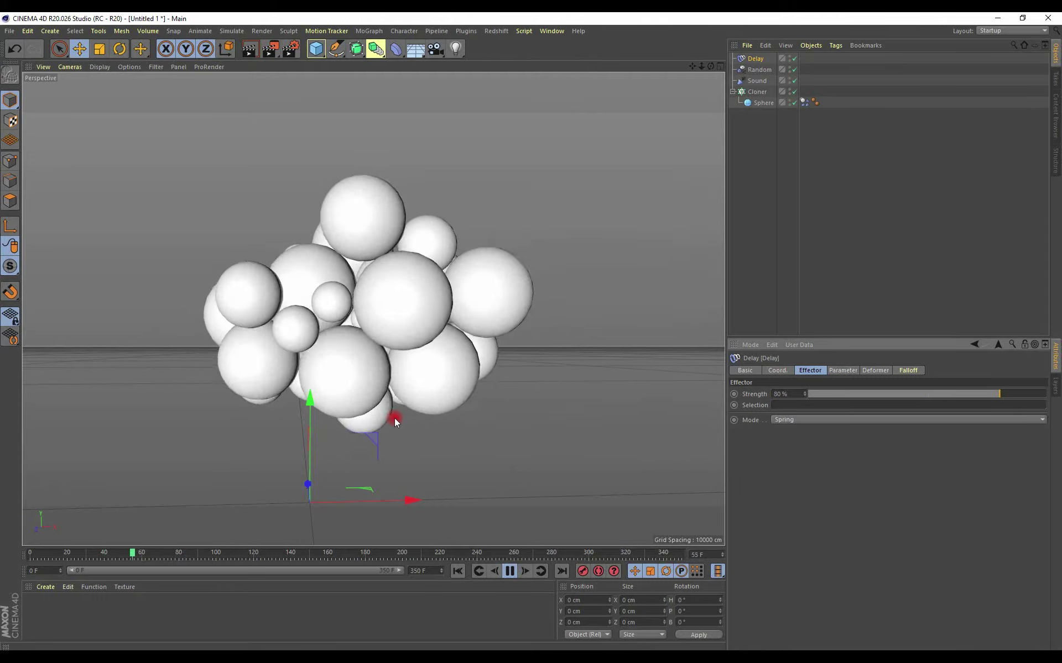
mouse_move(391, 409)
alt+mouse_down()
mouse_move(446, 413)
mouse_move(534, 483)
mouse_move(520, 555)
alt+mouse_up()
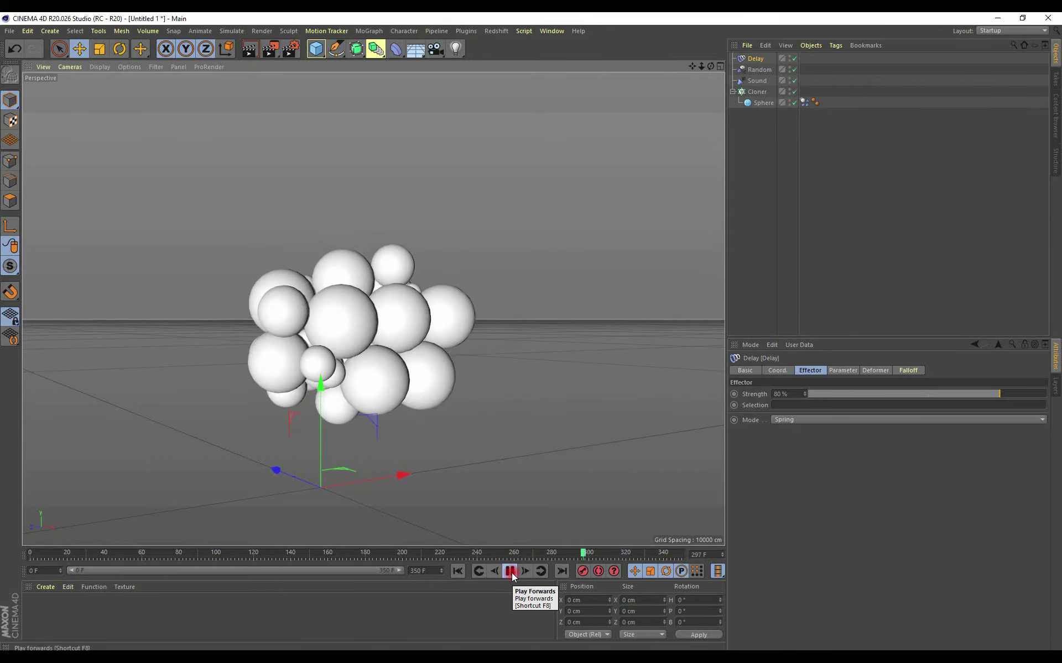
click(511, 573)
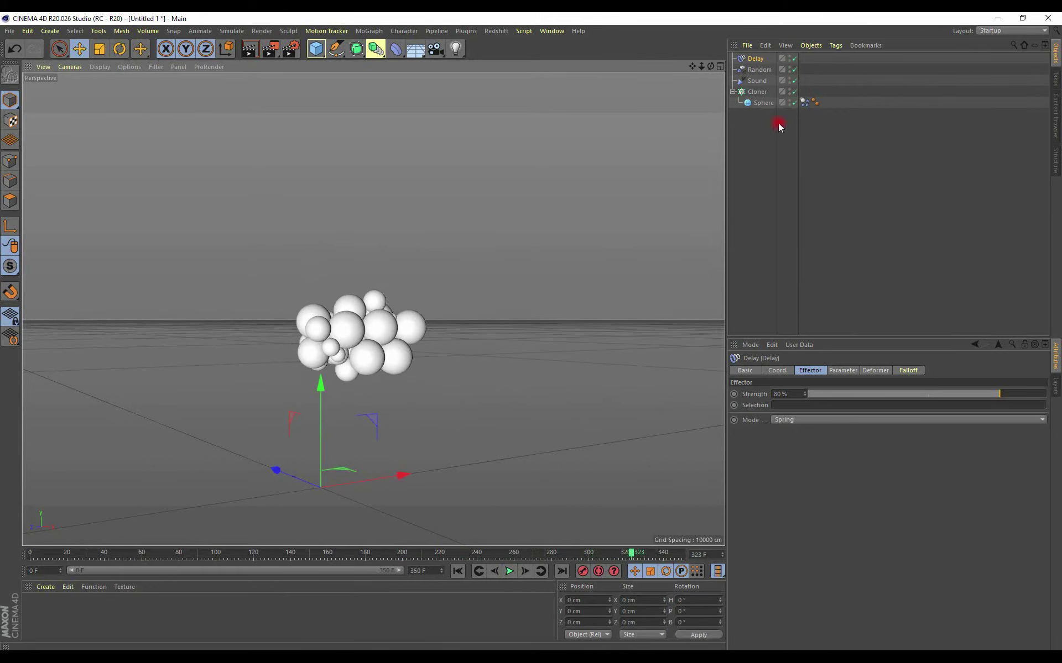
- Duplicate the Cloner with its sphere and keyframe Cloner.1's Count at 0 on frame 0
click(756, 92)
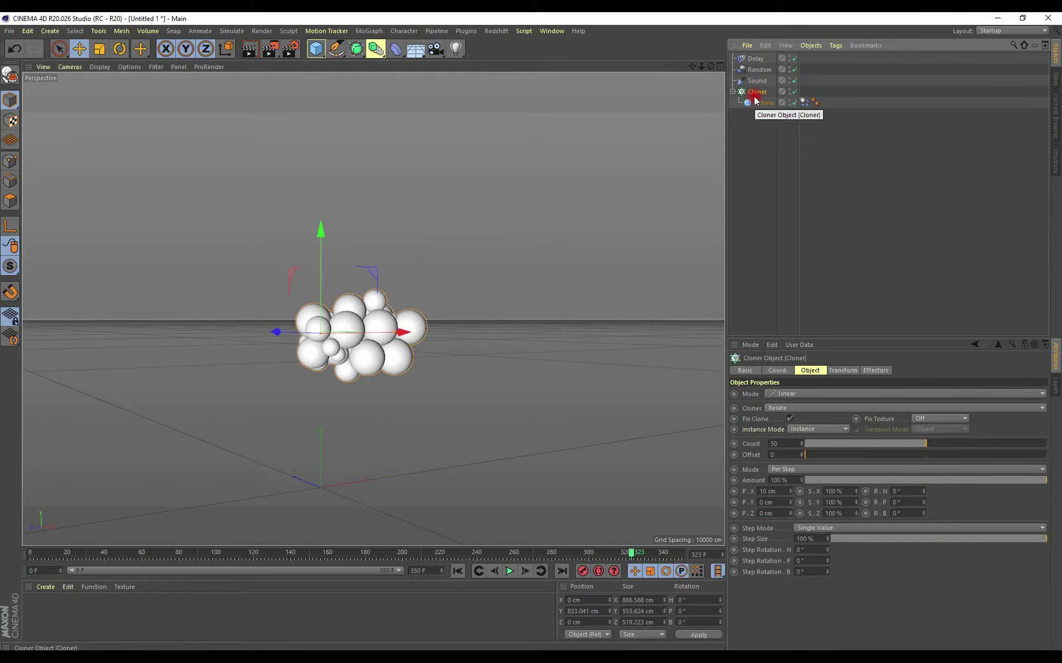
ctrl+drag(756, 99, 757, 161)
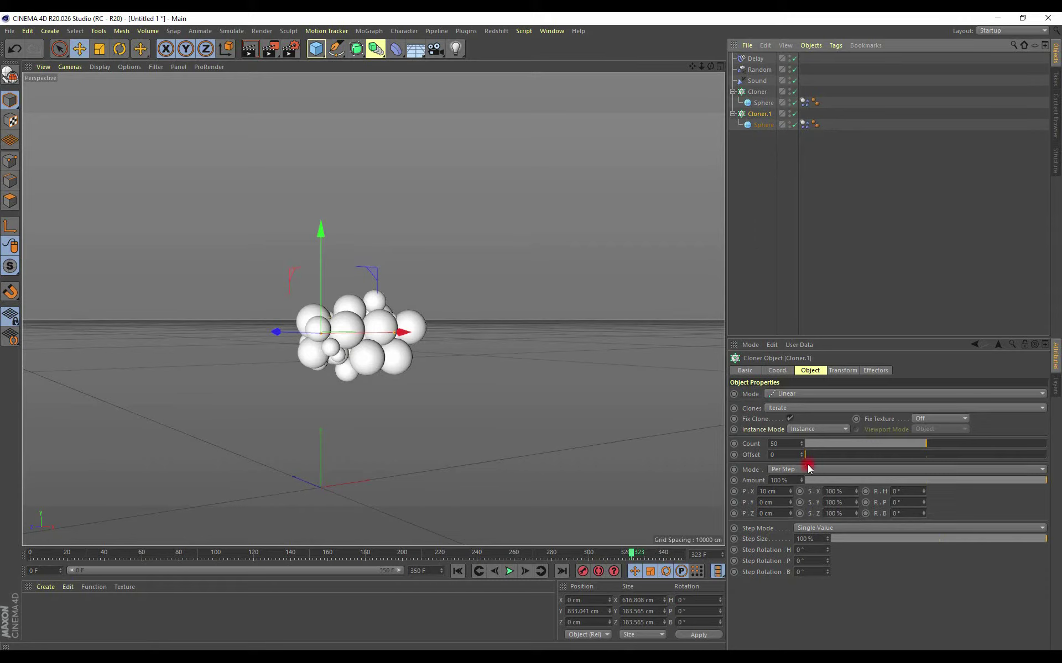
double_click(783, 443)
text(0)
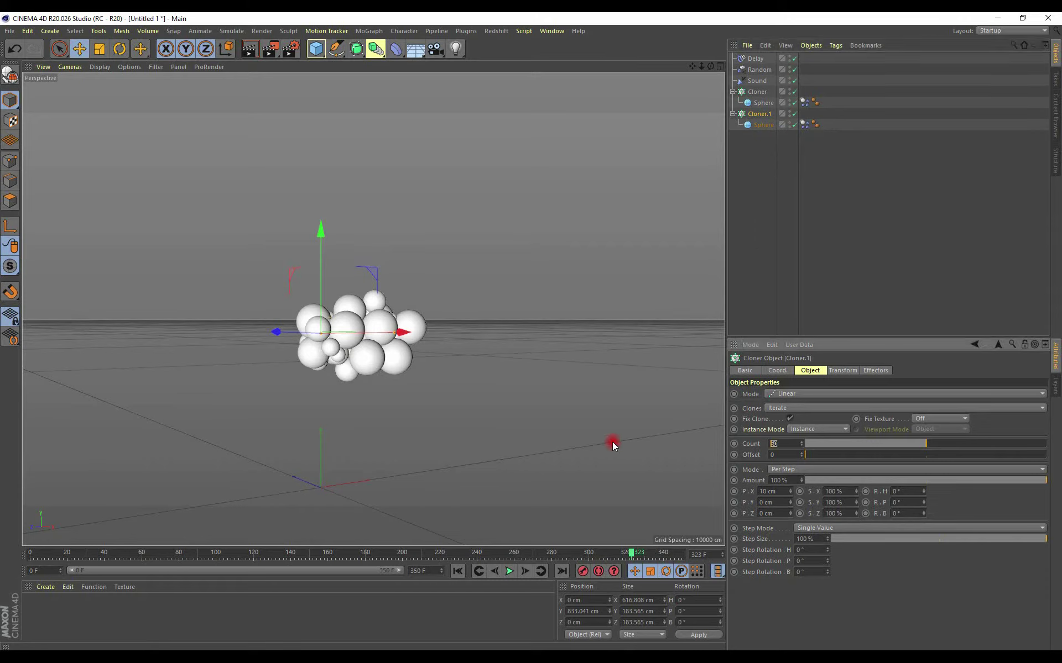
key(Return)
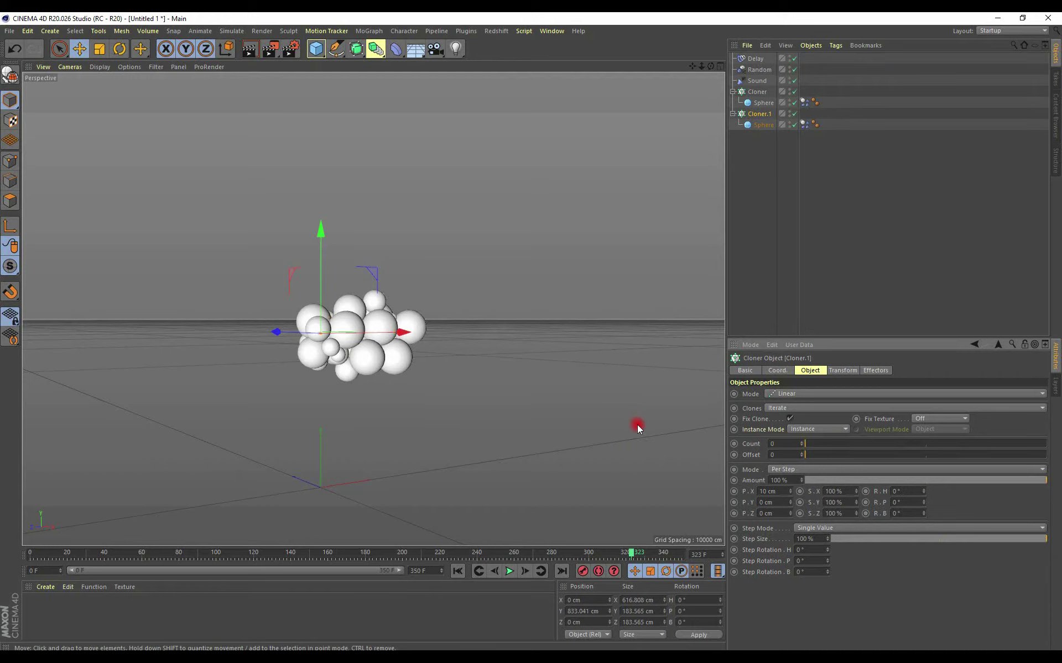
drag(55, 555, 17, 556)
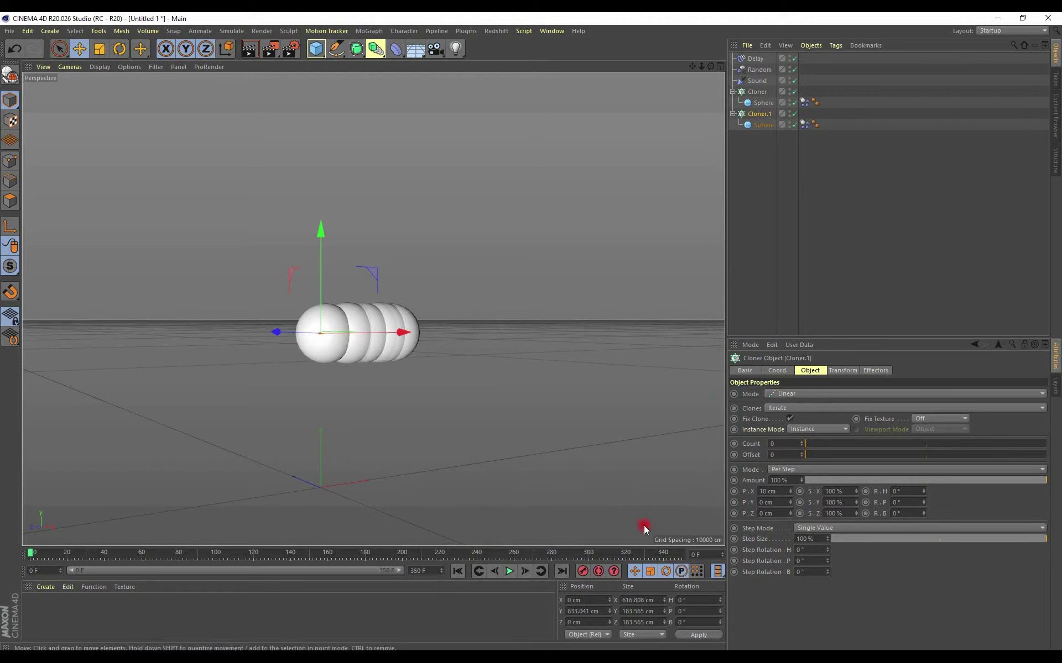
ctrl+click(733, 445)
- Keyframe Cloner.1's Count at 400 near frame 350, then rewind
drag(46, 557, 689, 554)
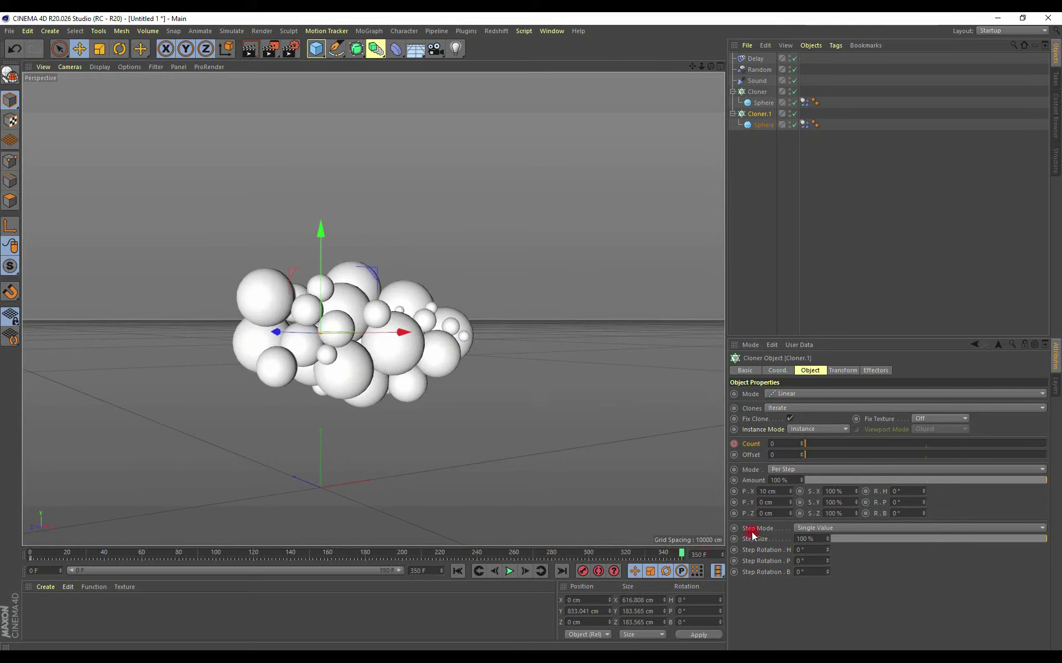
click(792, 443)
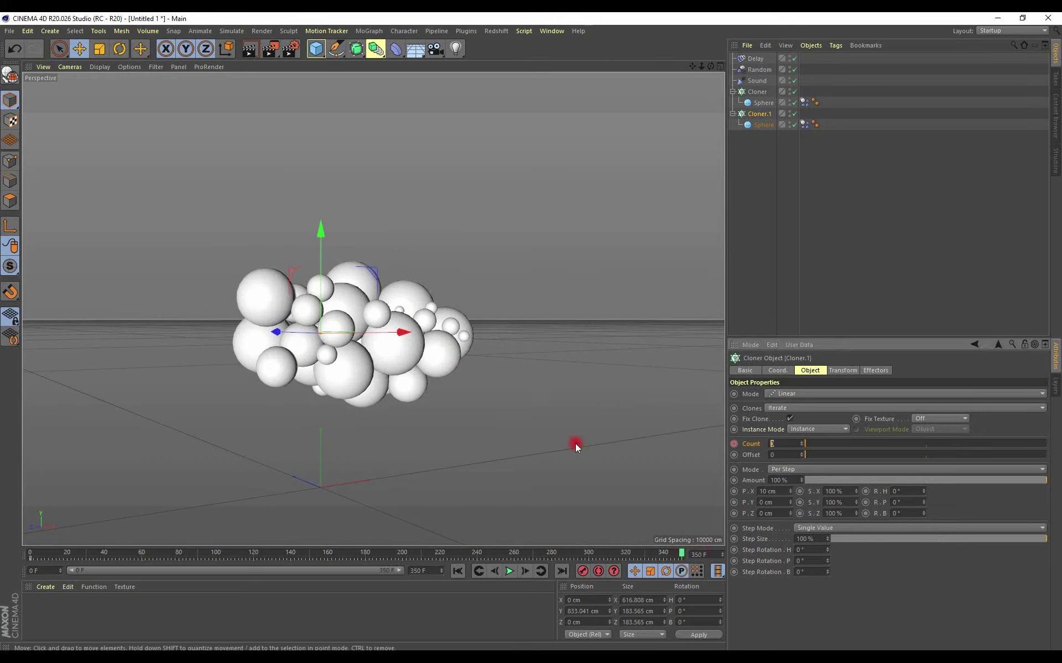
text(40)
key(Return)
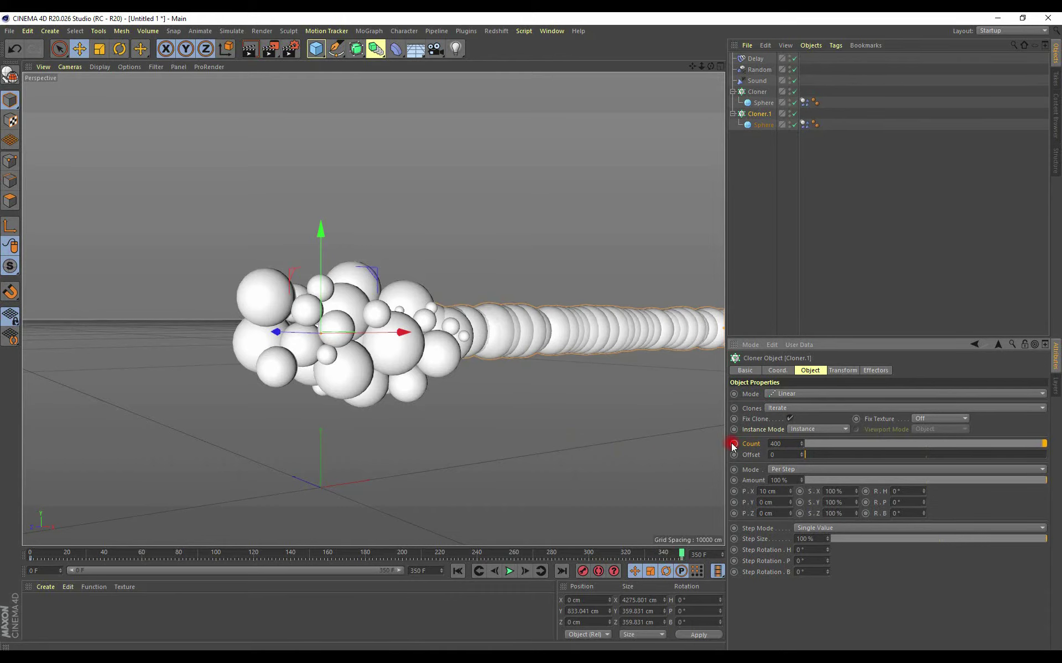
mouse_move(500, 469)
alt+mouse_down()
mouse_move(350, 422)
mouse_move(230, 414)
alt+mouse_up()
click(458, 572)
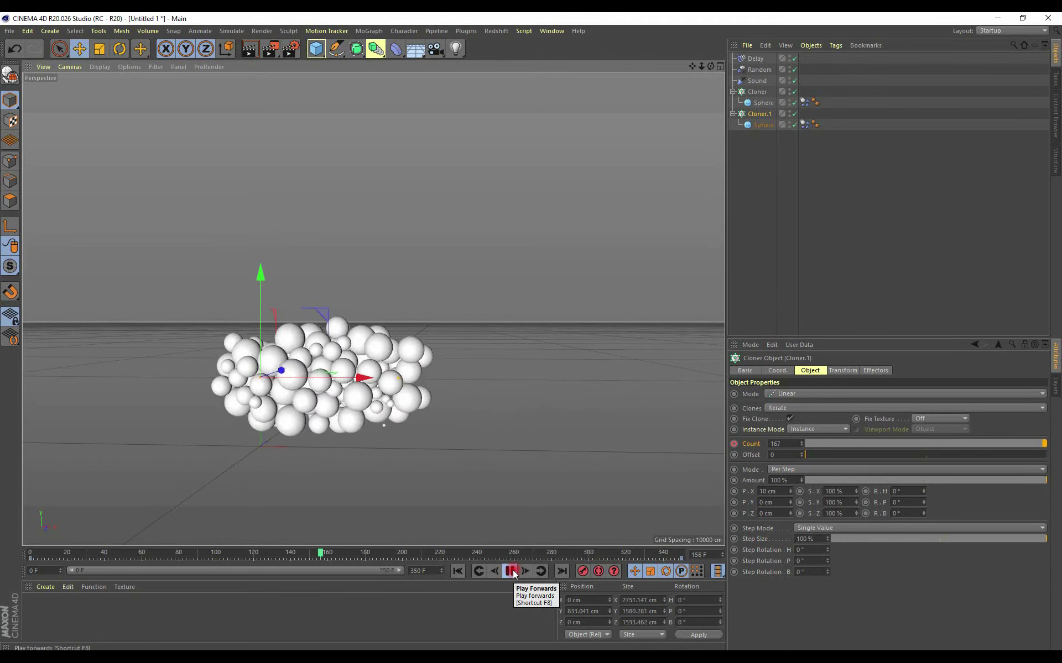
- Set Follow Position and Follow Rotation to 0 on Cloner.1's sphere Dynamics Body
click(513, 574)
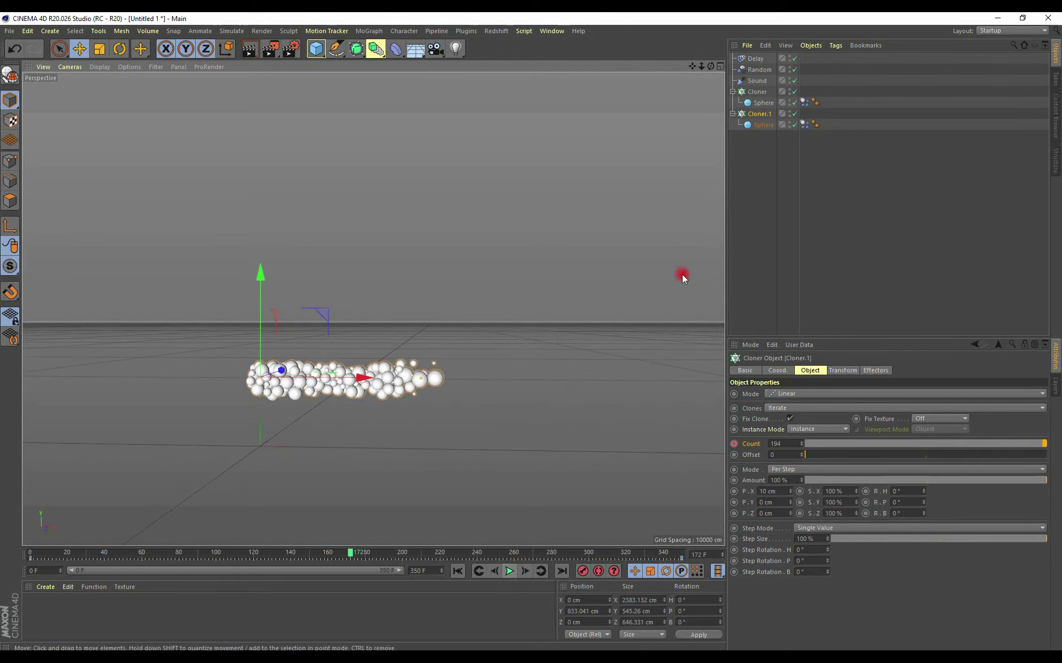
click(761, 123)
click(805, 125)
click(816, 396)
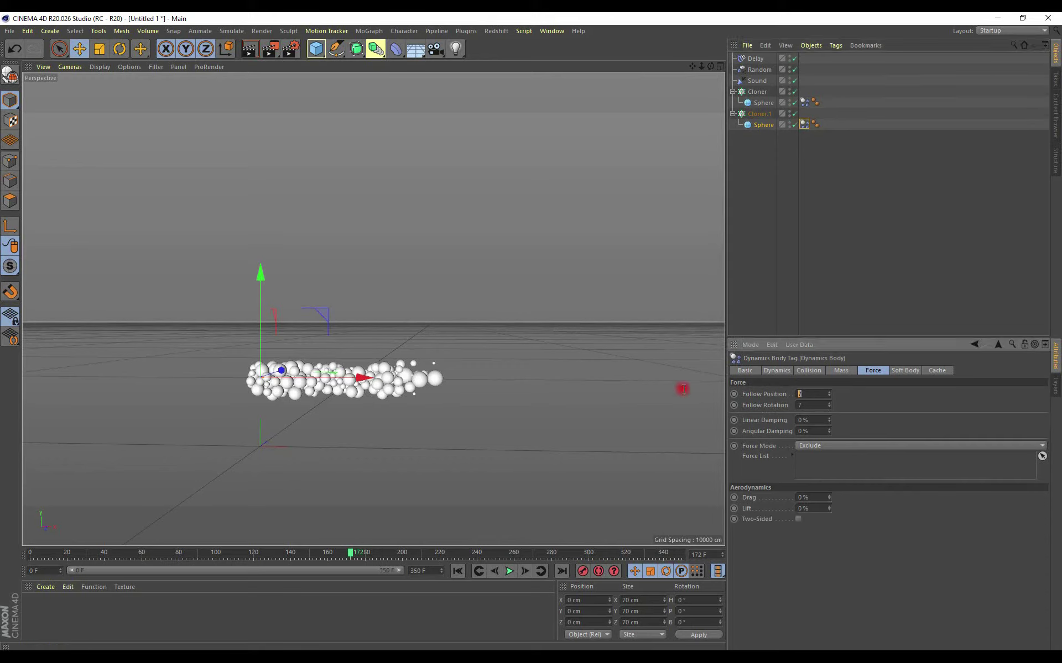
click(814, 405)
- Replay the simulation from frame 0 to watch the spheres scatter
click(457, 571)
click(509, 572)
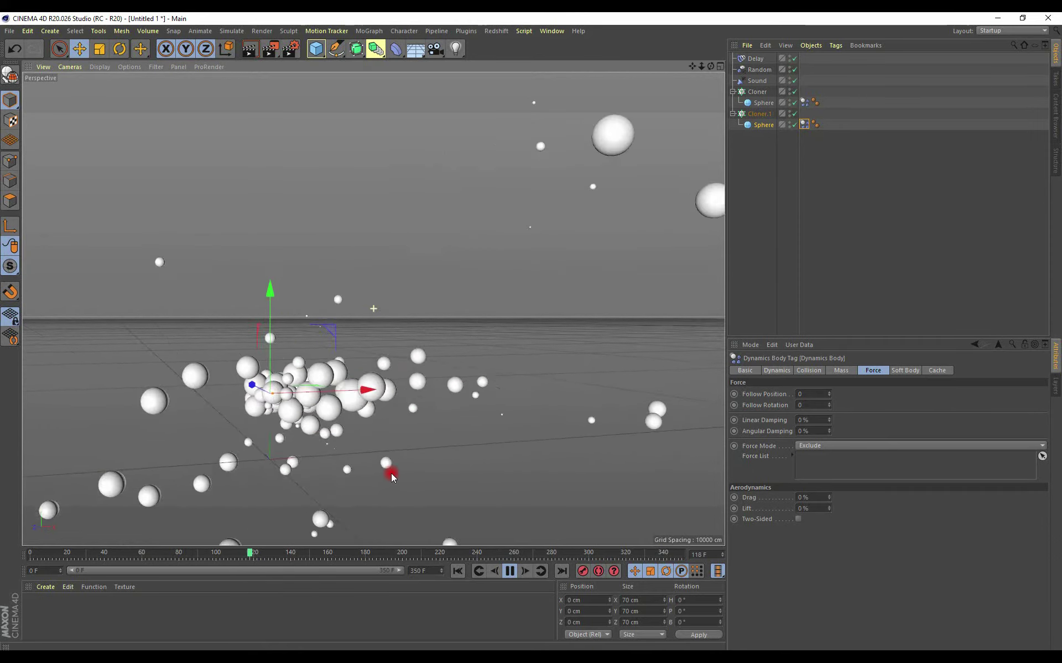
mouse_move(381, 470)
alt+mouse_down()
mouse_move(303, 462)
mouse_move(480, 486)
alt+mouse_up()
scroll(529, 486, up, 3)
scroll(546, 488, down, 3)
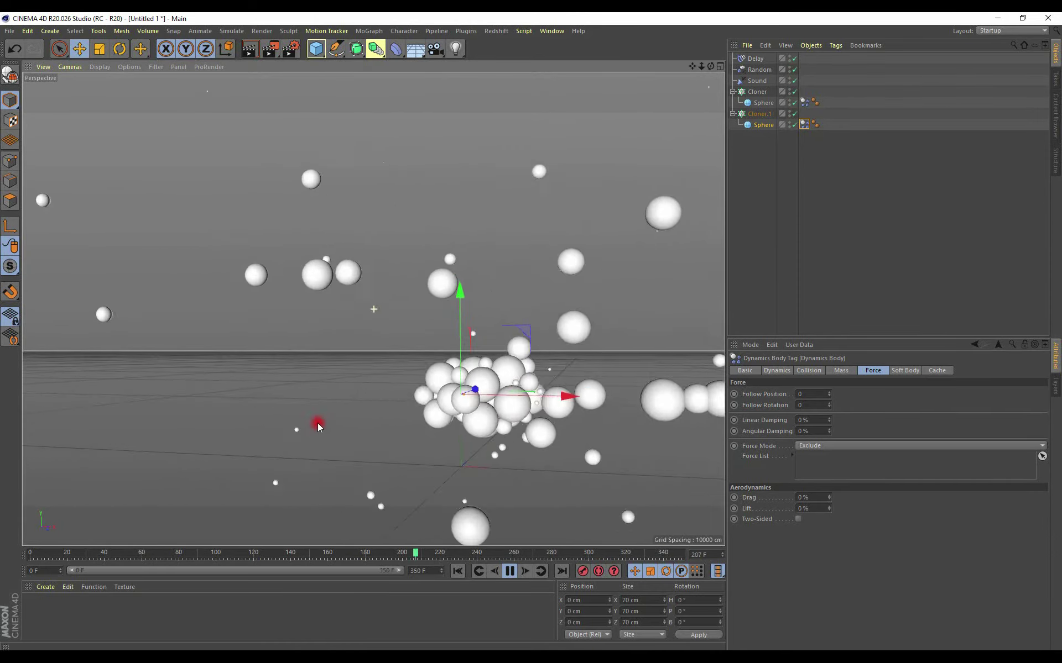
click(509, 571)
click(763, 113)
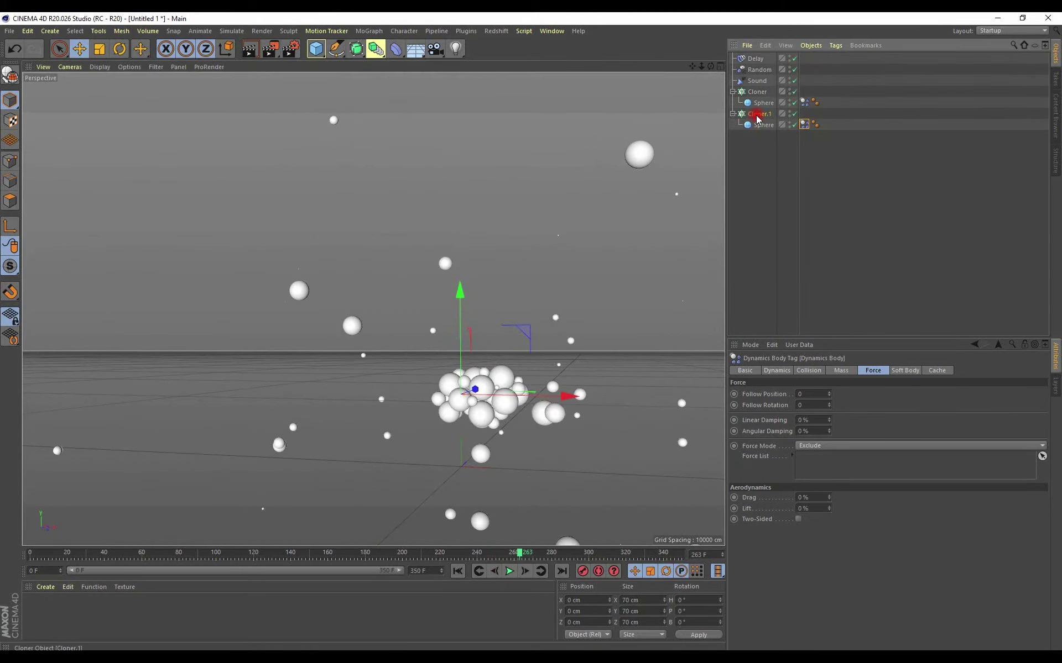
- Change Cloner.1's P.X spacing from 10 cm to 0 cm
drag(778, 492, 623, 485)
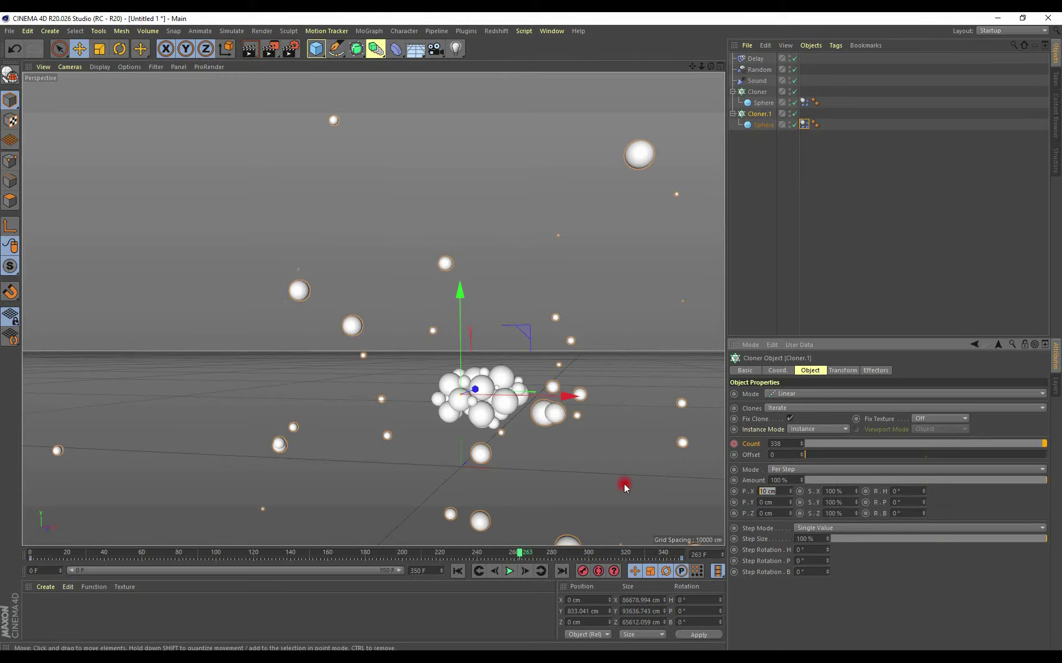
text(0)
key(Return)
- Replay the animation to watch clones spray from one spot, then rewind to frame 0
click(457, 571)
click(507, 572)
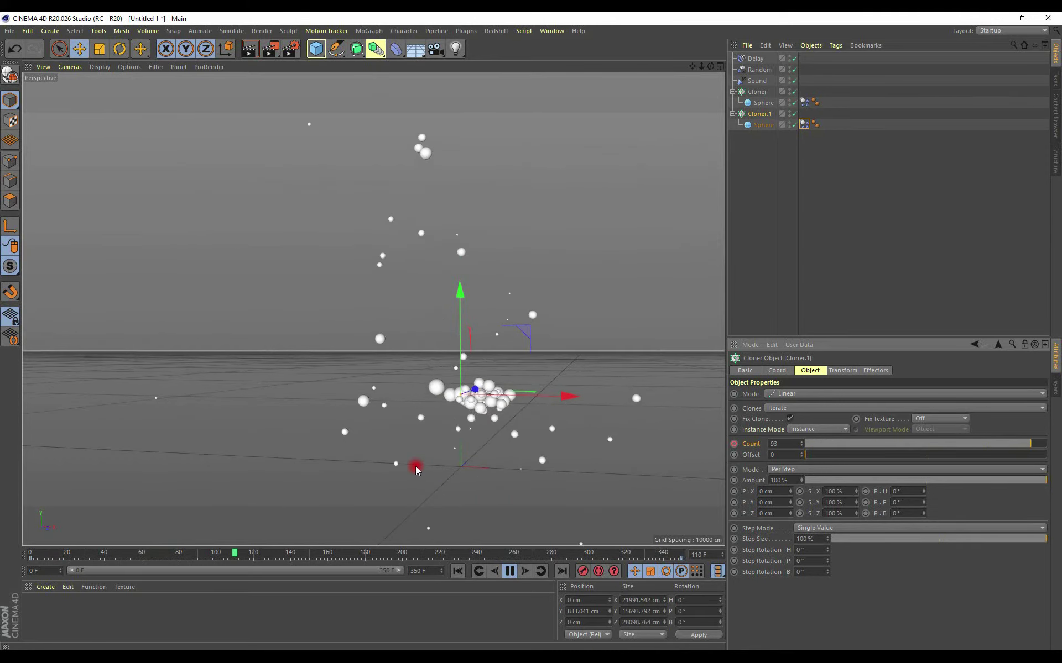
alt+drag(356, 443, 304, 440)
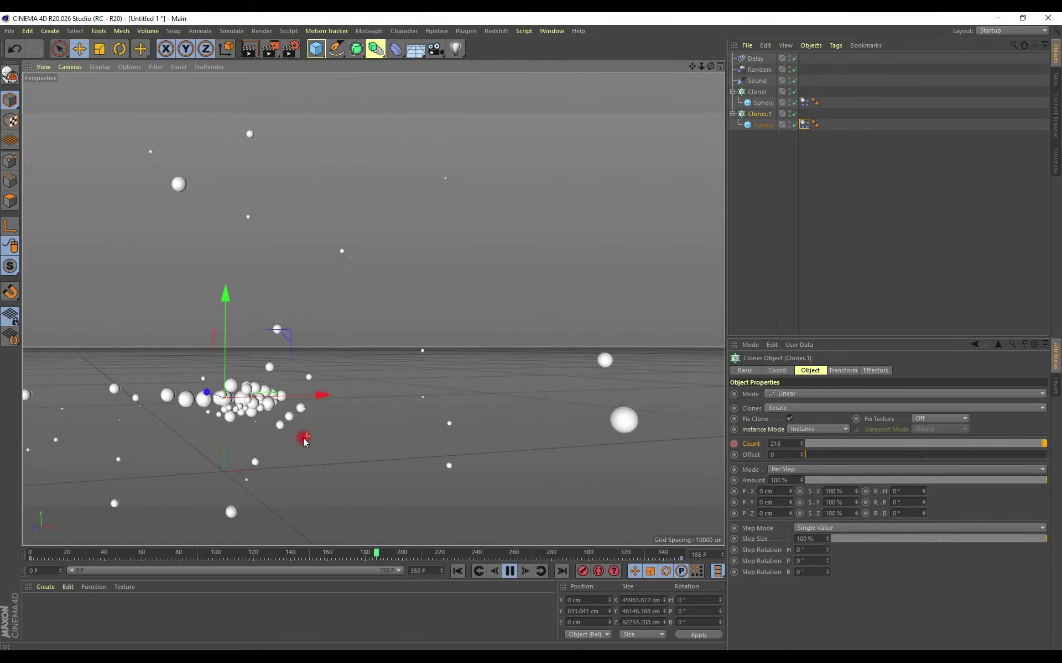
mouse_move(304, 440)
alt+mouse_down()
mouse_move(438, 367)
mouse_move(337, 393)
mouse_move(496, 448)
alt+mouse_up()
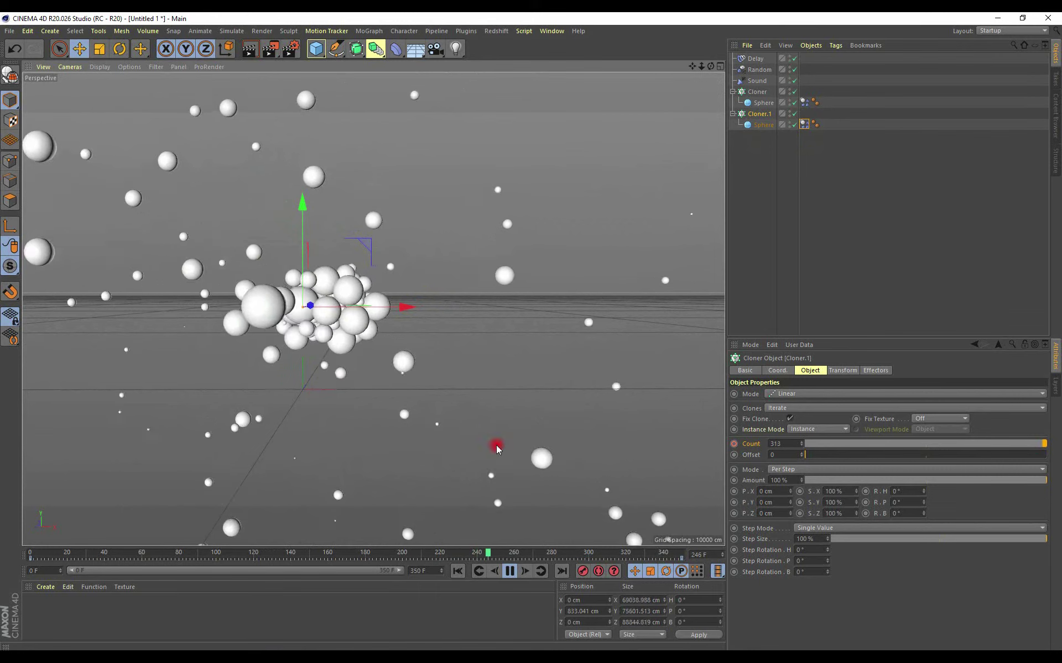
click(509, 571)
click(459, 408)
click(458, 571)
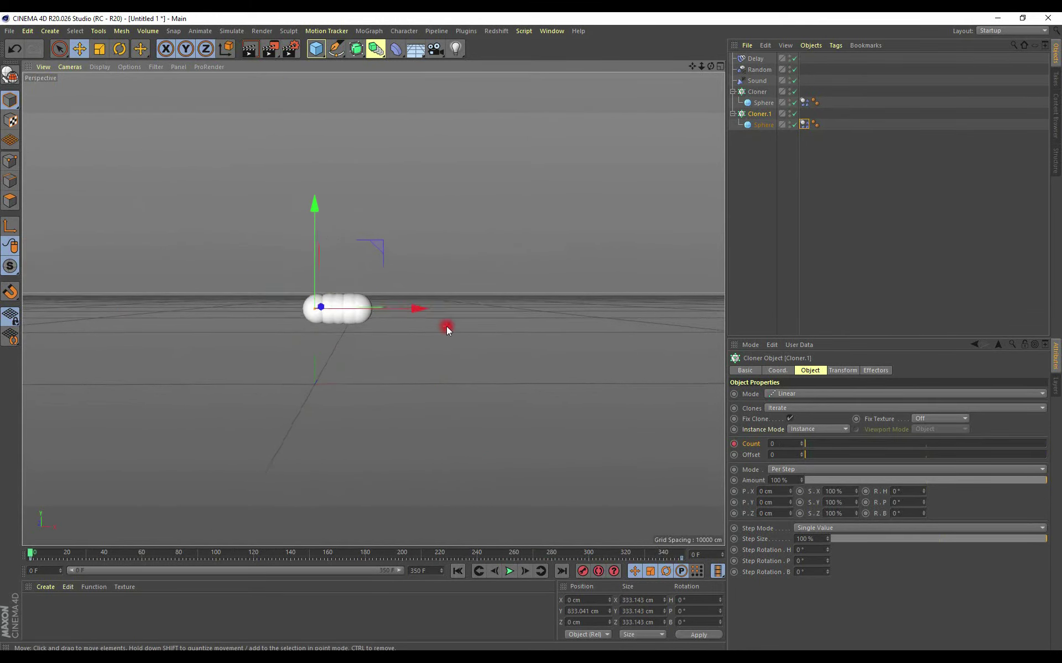
- Set Cloner.1's sphere radius to 15 cm and add a Floor object below it
click(752, 125)
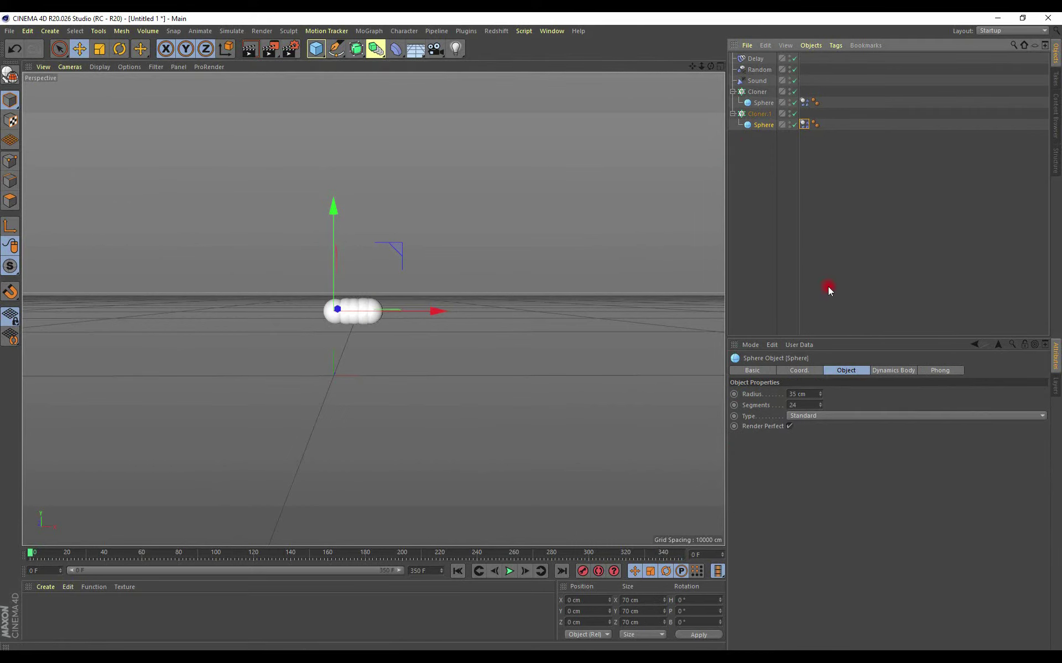
click(808, 395)
text(15)
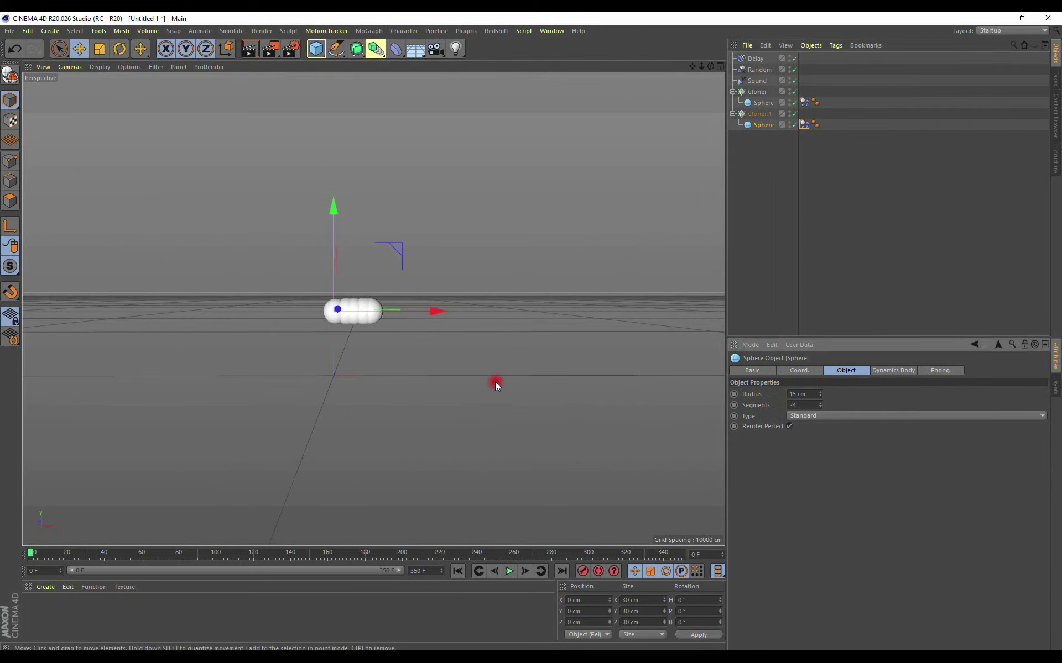
click(313, 50)
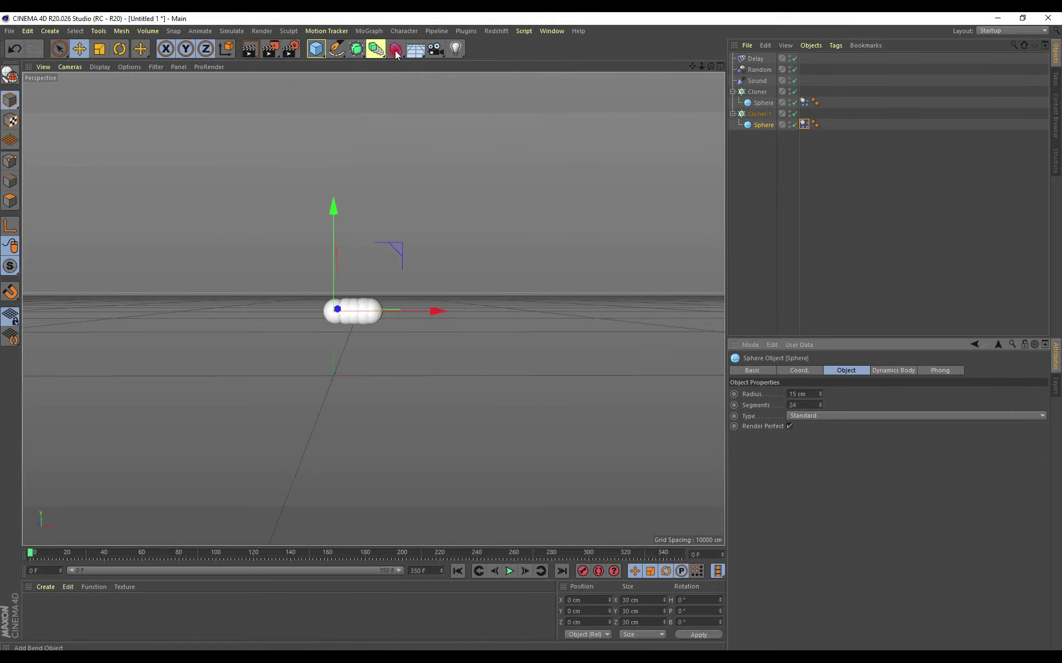
click(415, 48)
click(451, 66)
mouse_move(430, 347)
alt+mouse_down()
mouse_move(487, 370)
mouse_move(739, 105)
alt+mouse_up()
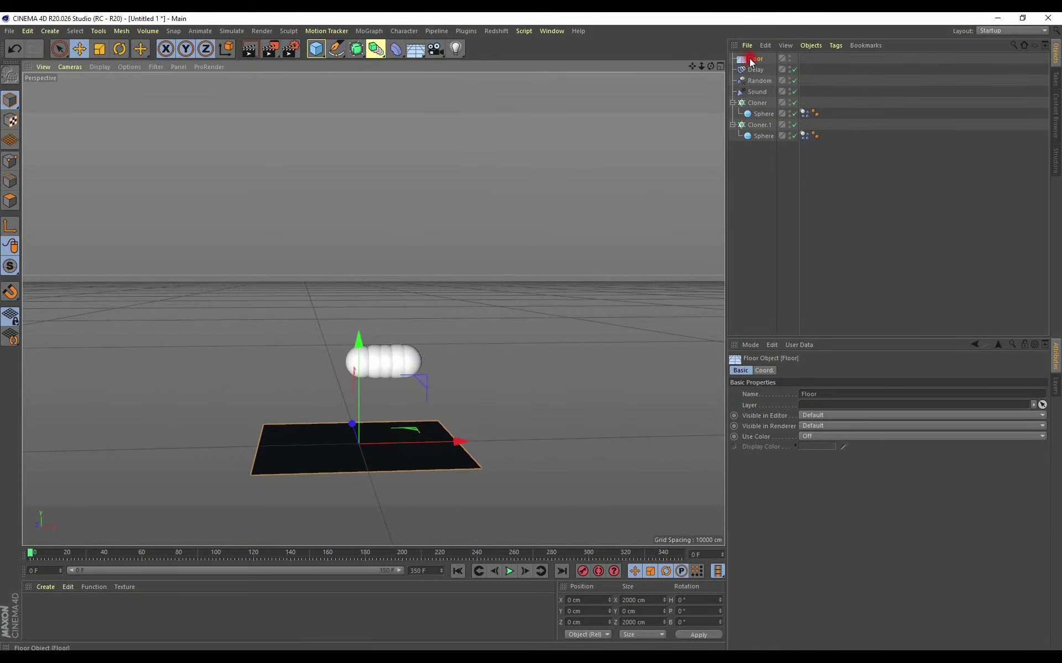
- Give the Floor a Collider Body tag and play the simulation to watch spheres bounce on it
right_click(750, 61)
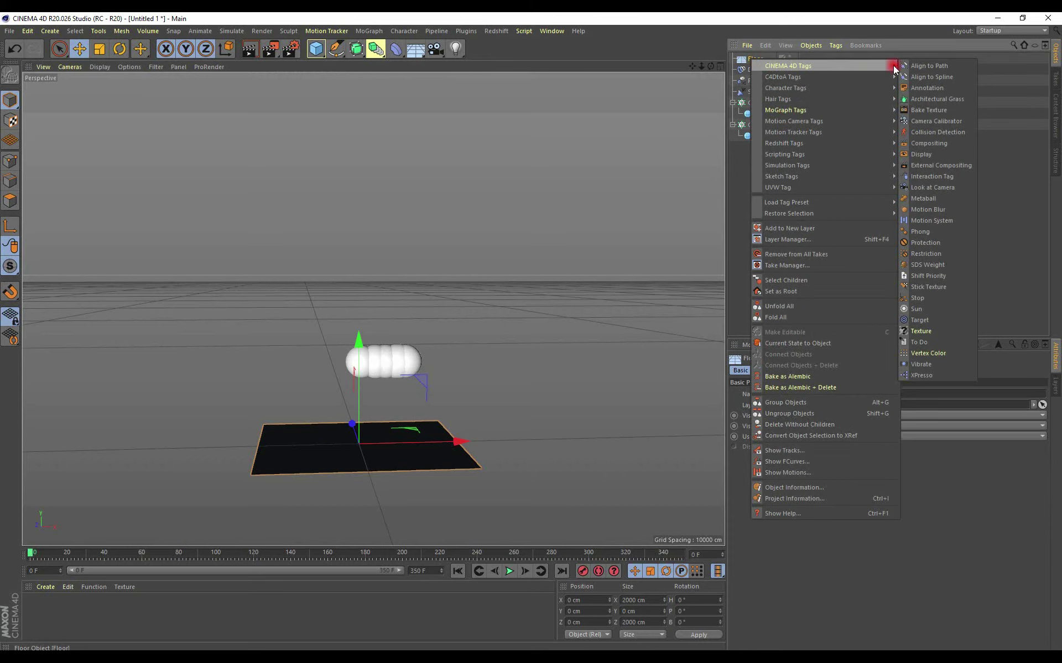
mouse_move(787, 165)
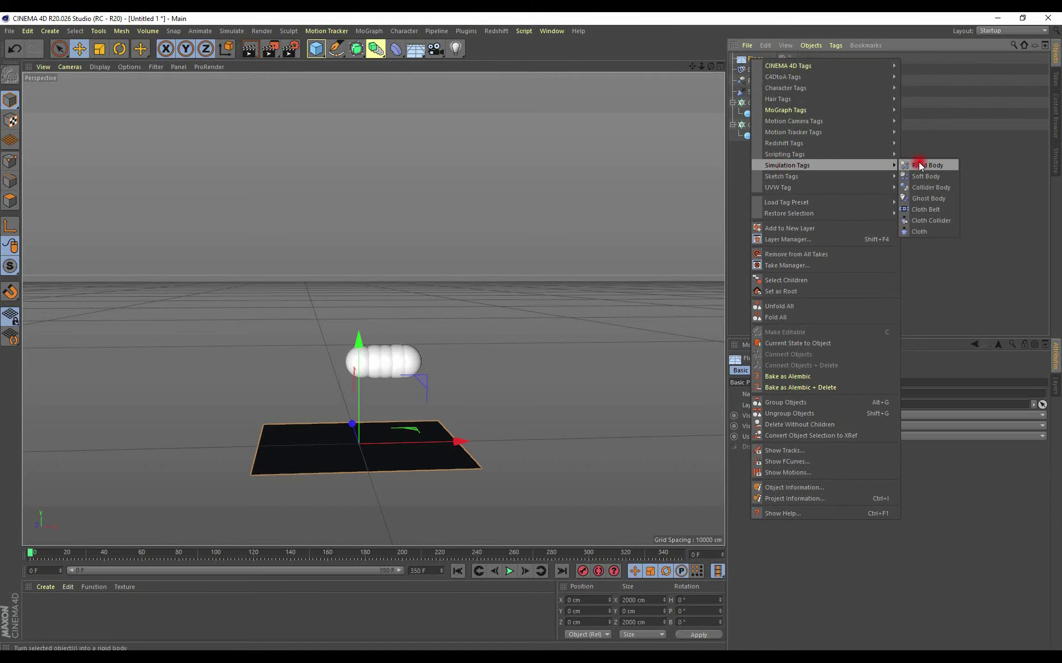
click(926, 190)
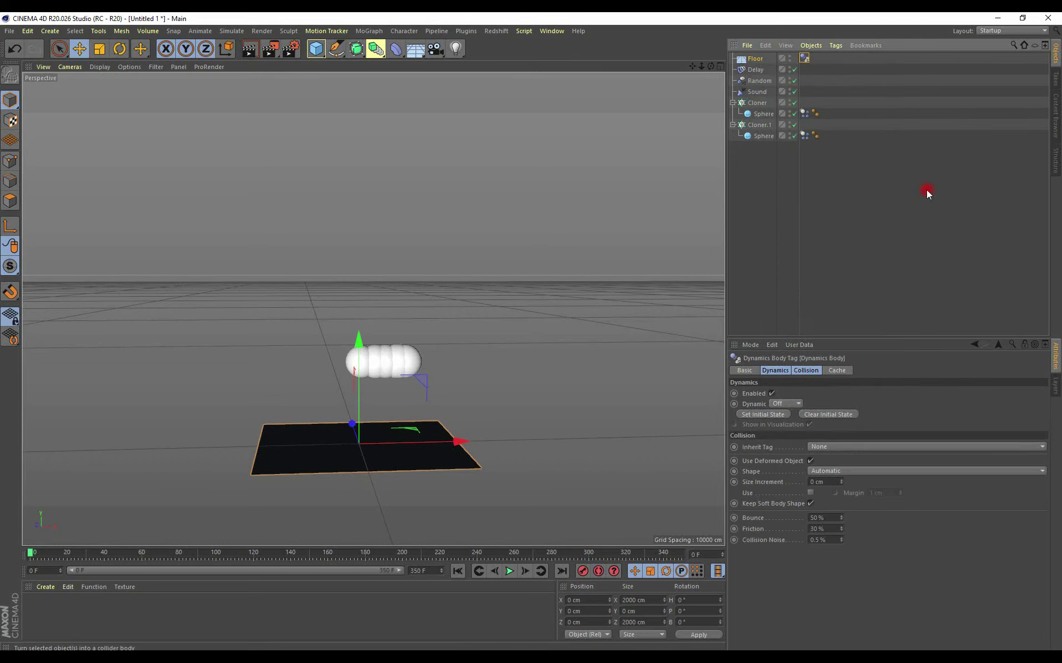
click(510, 571)
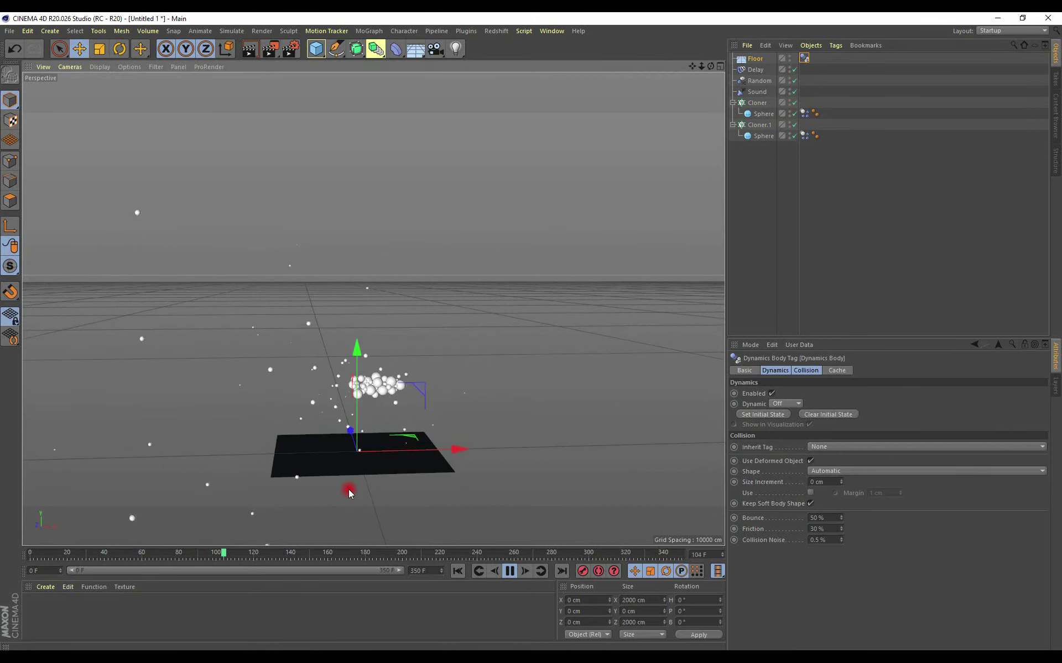
mouse_move(348, 490)
alt+mouse_down()
mouse_move(329, 477)
mouse_move(297, 366)
mouse_move(322, 406)
alt+mouse_up()
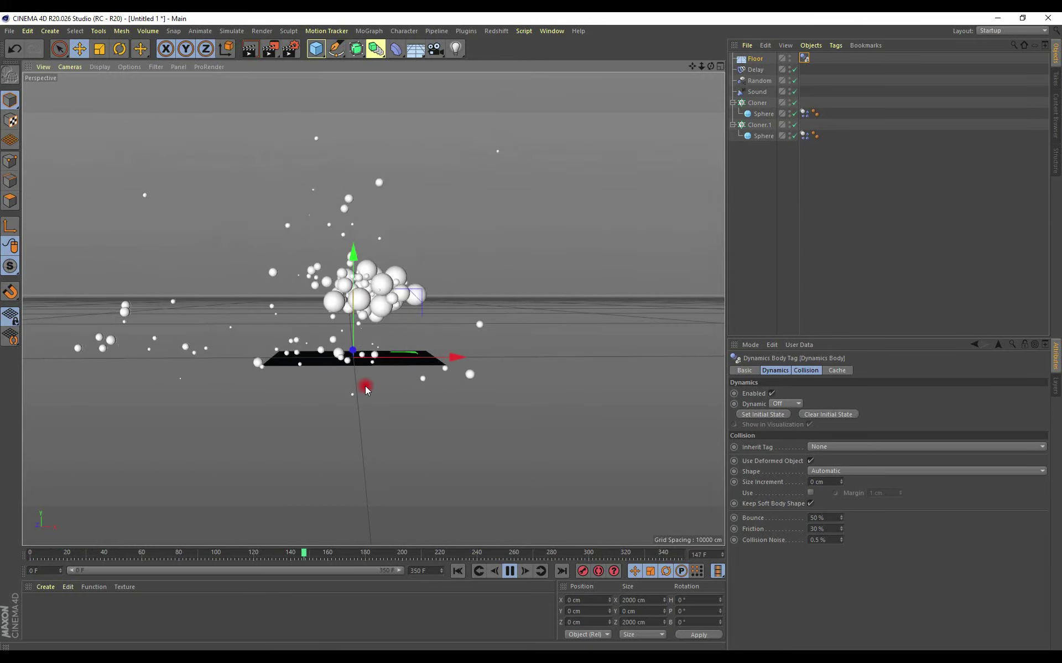
scroll(332, 370, up, 1)
scroll(301, 354, up, 2)
alt+middle_drag(302, 354, 298, 398)
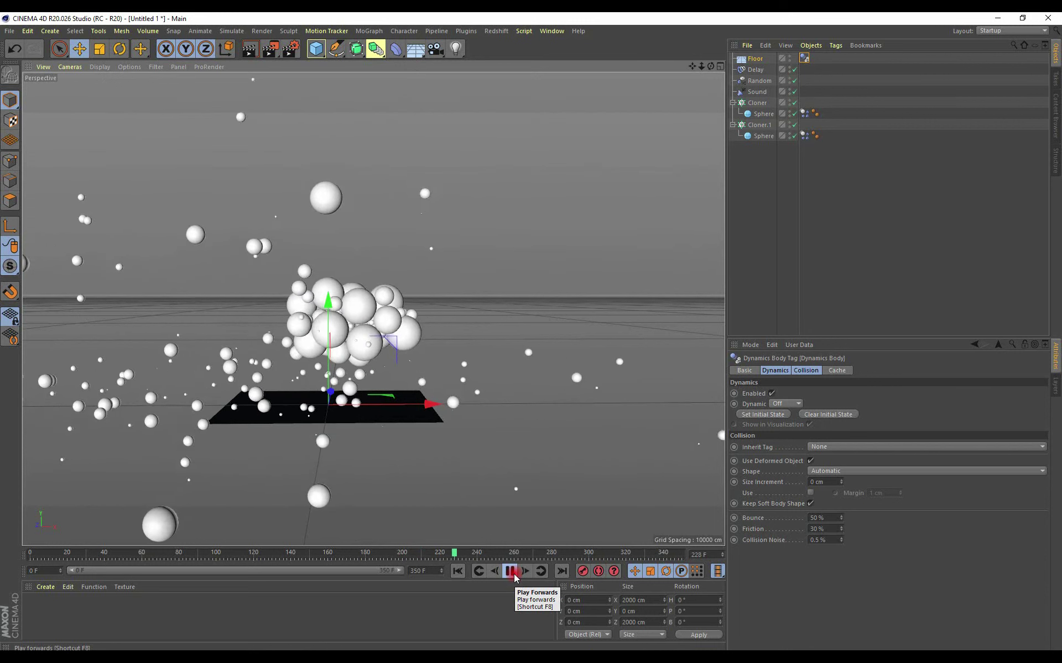
click(513, 577)
mouse_move(447, 465)
alt+mouse_down()
mouse_move(387, 438)
mouse_move(408, 445)
mouse_move(281, 494)
alt+mouse_up()
- Create material Mat and load a Multi Shader into its Color texture
click(44, 588)
click(44, 605)
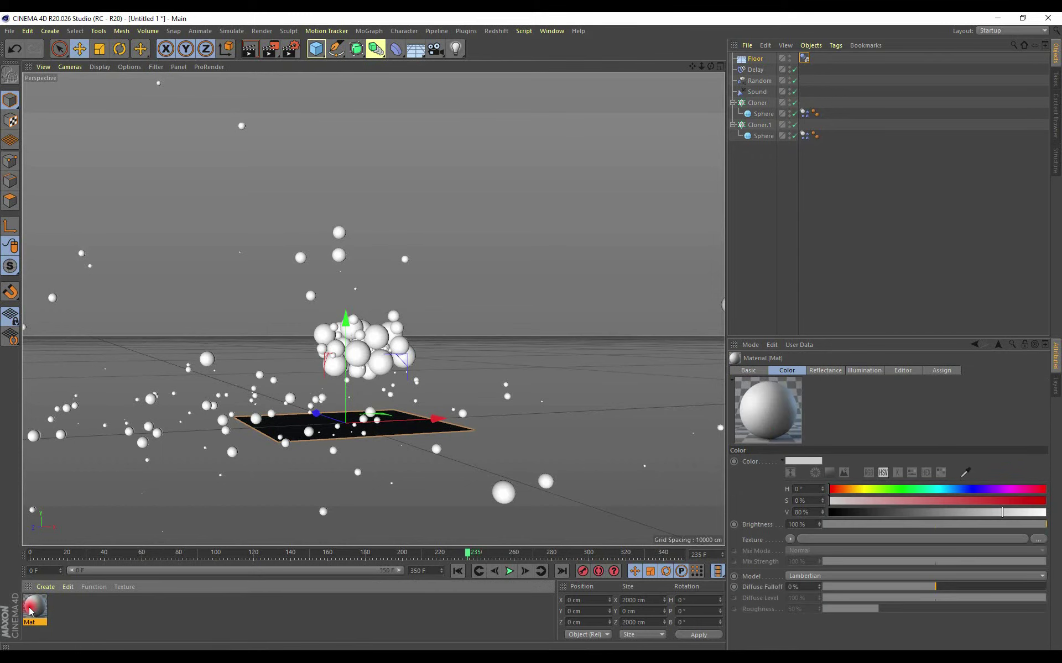
double_click(31, 611)
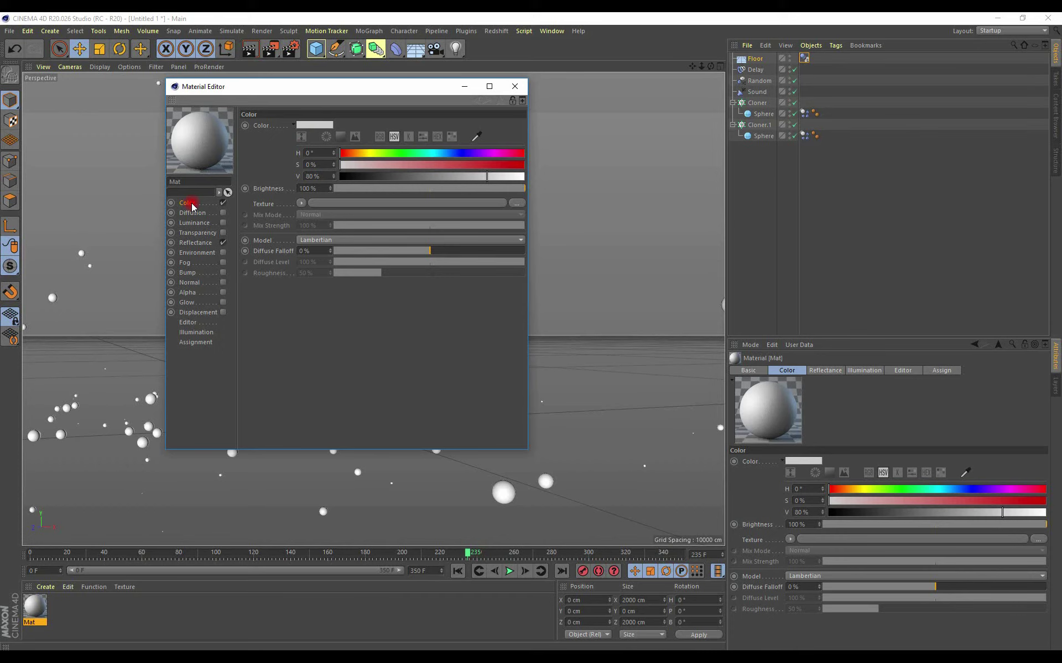
click(304, 205)
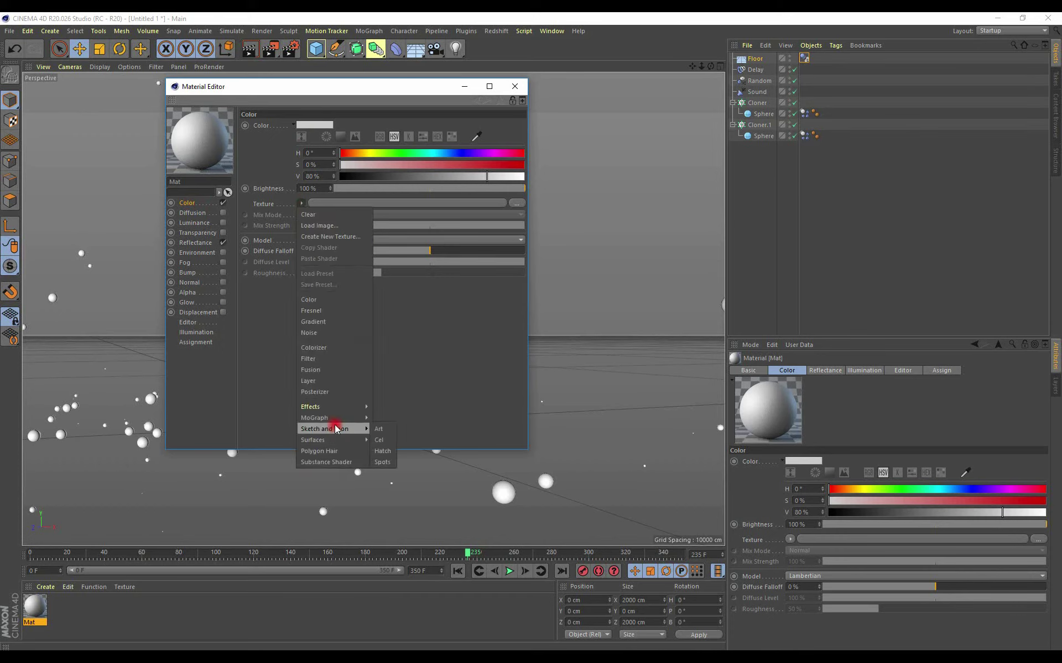
mouse_move(316, 418)
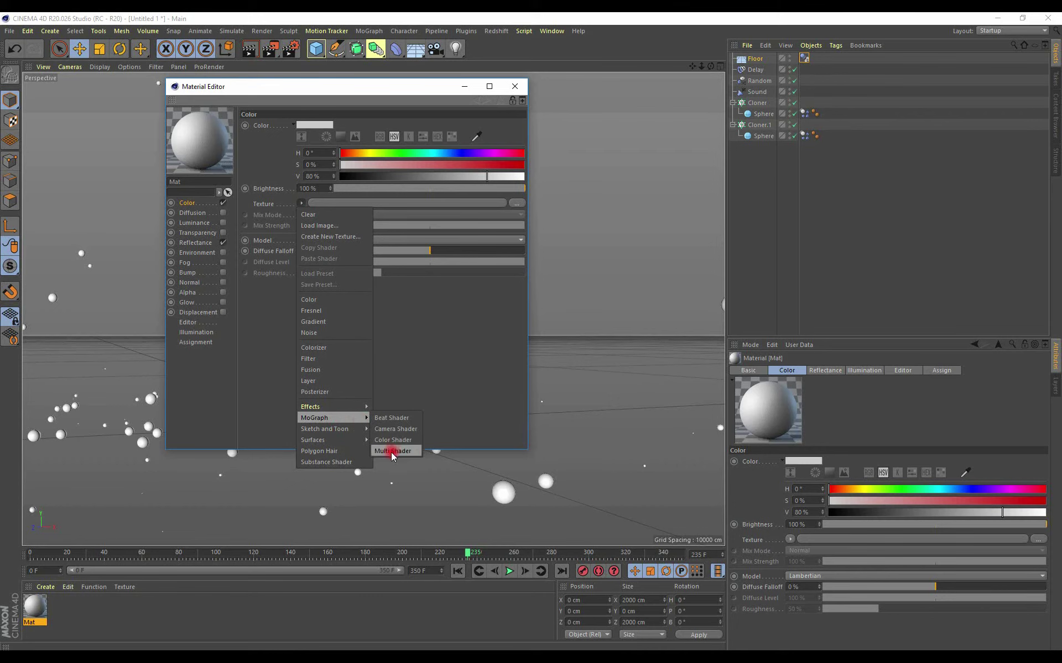
click(393, 451)
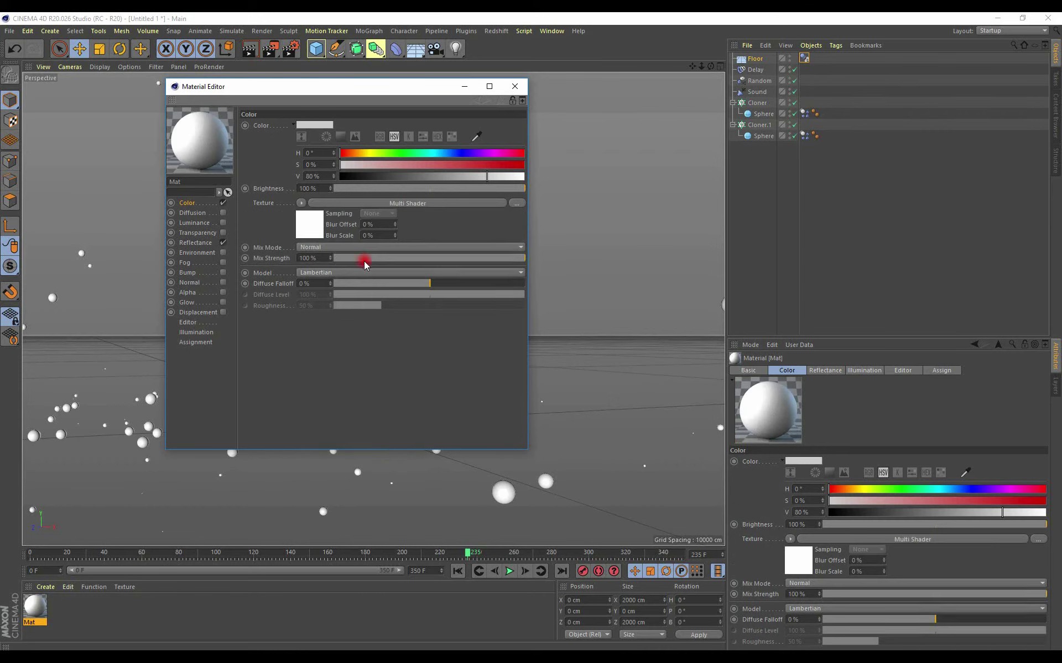
click(314, 227)
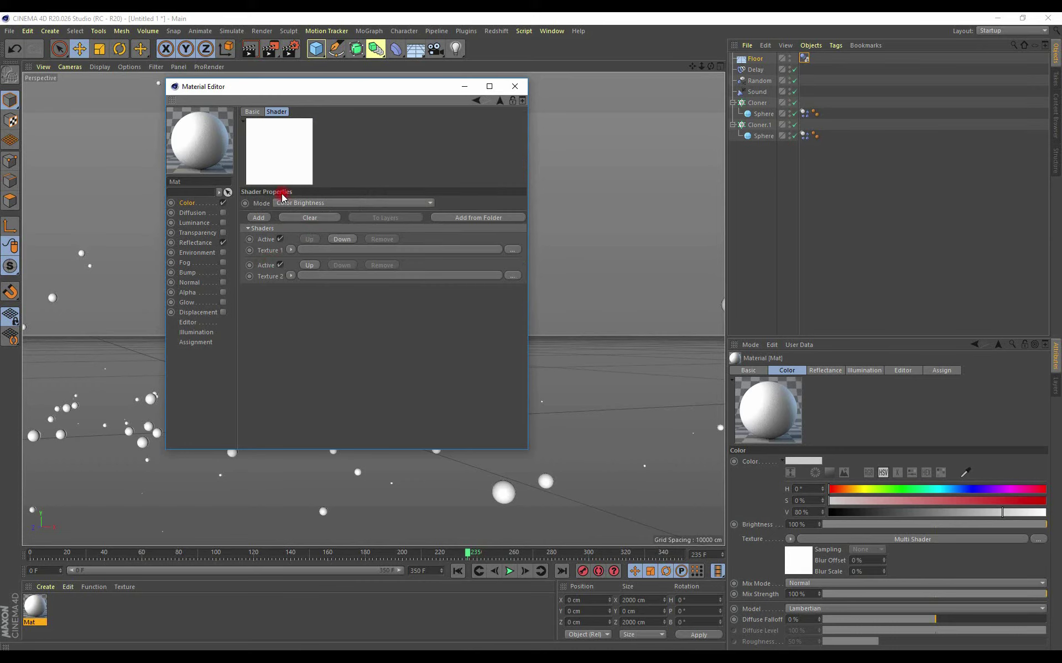
- Make the Multi Shader's Texture 1 a pink Color shader at 54% saturation
click(290, 251)
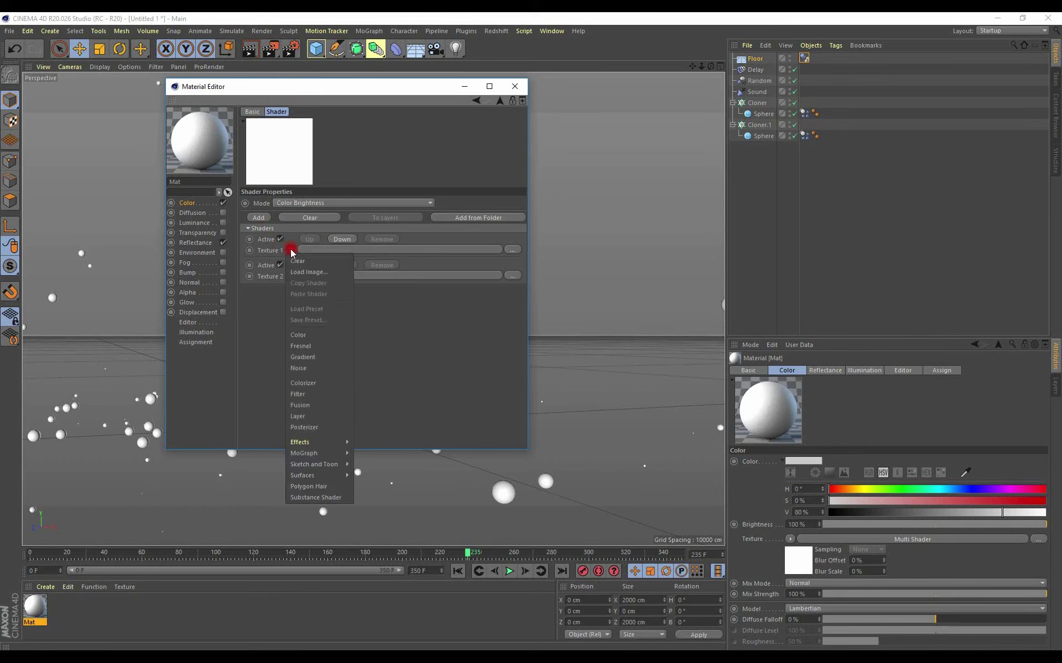
click(303, 336)
click(299, 277)
drag(374, 243, 435, 244)
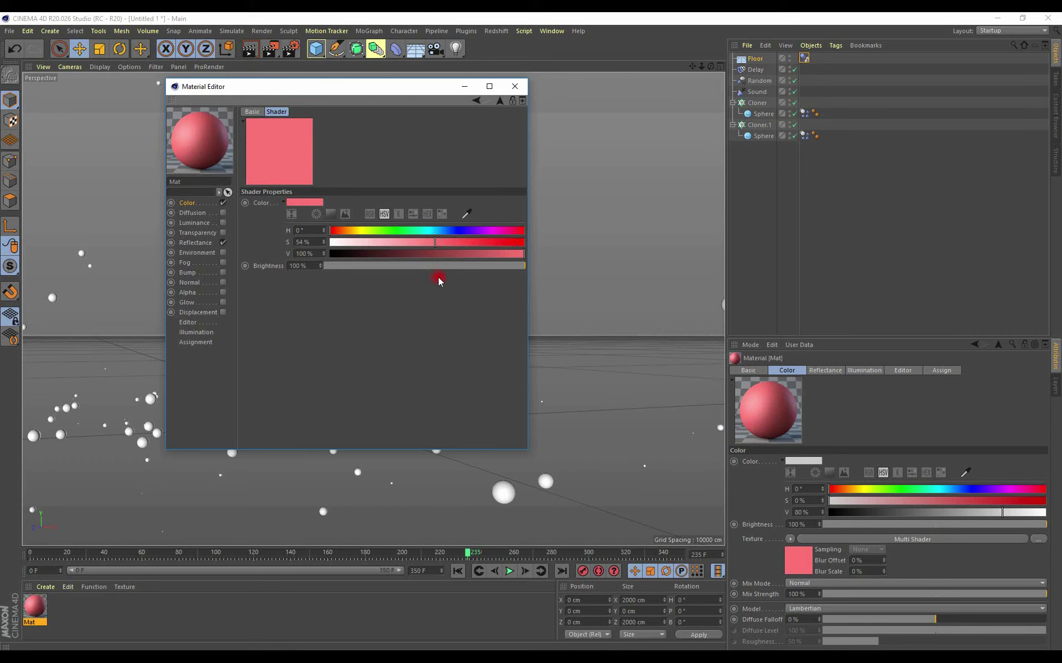
click(472, 101)
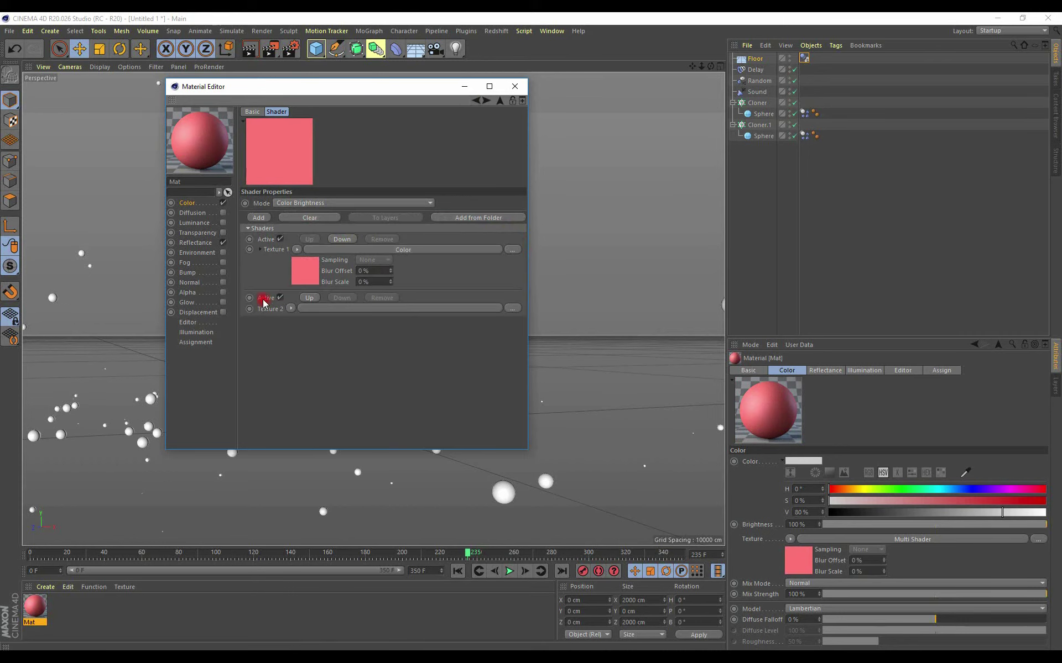
- Make Texture 2 a cyan Color shader (H 183°, S 100%) and add a third slot
click(290, 308)
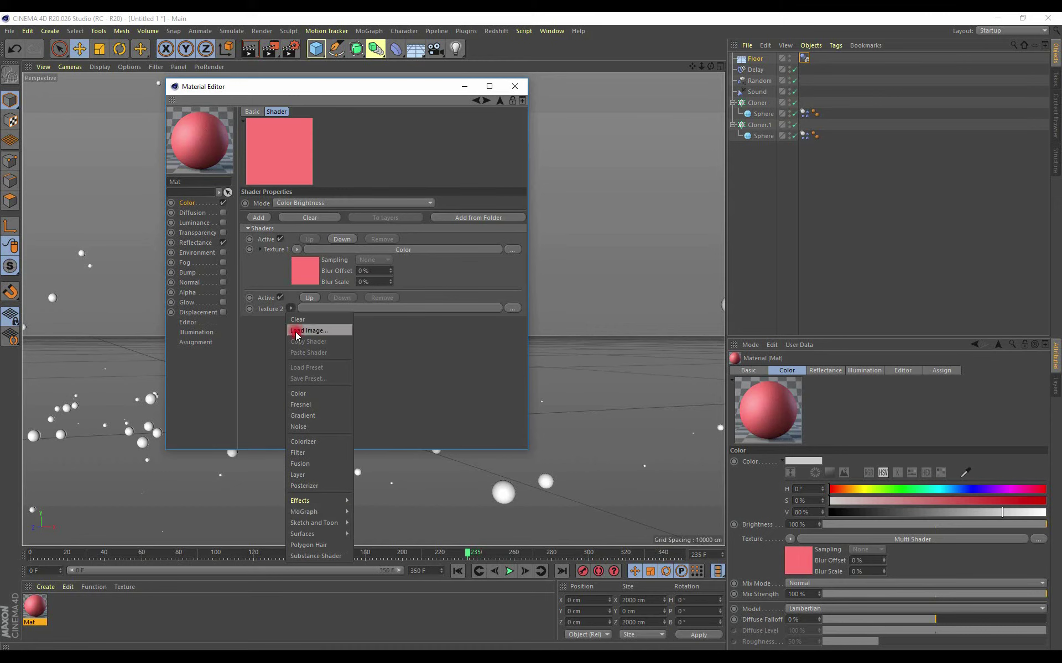
click(298, 393)
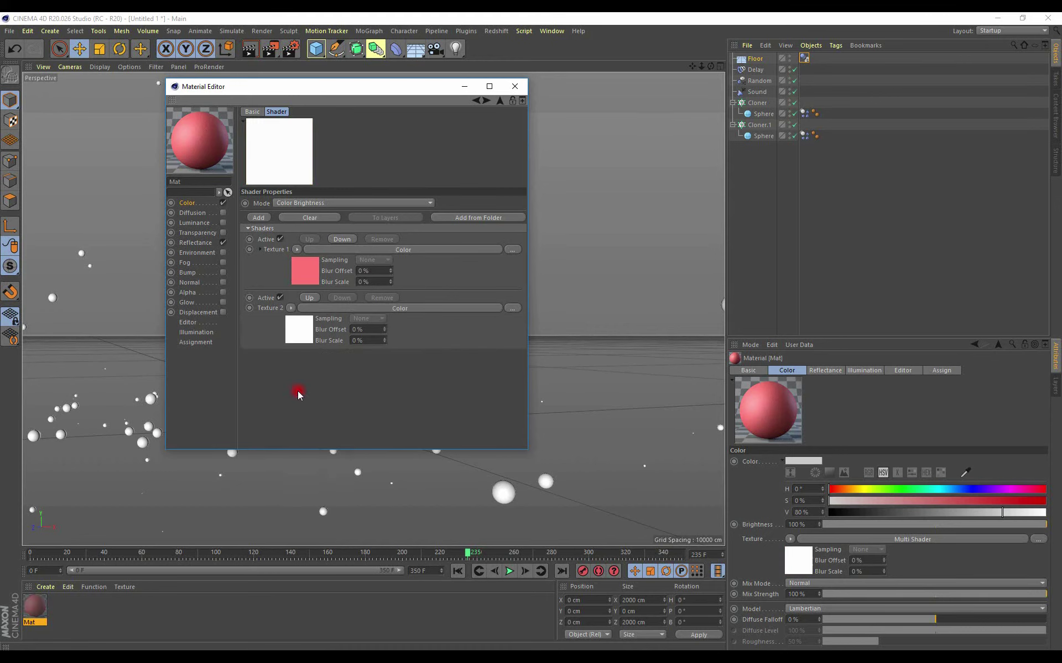
click(303, 334)
mouse_move(416, 232)
mouse_down()
mouse_move(531, 241)
mouse_move(512, 254)
mouse_up()
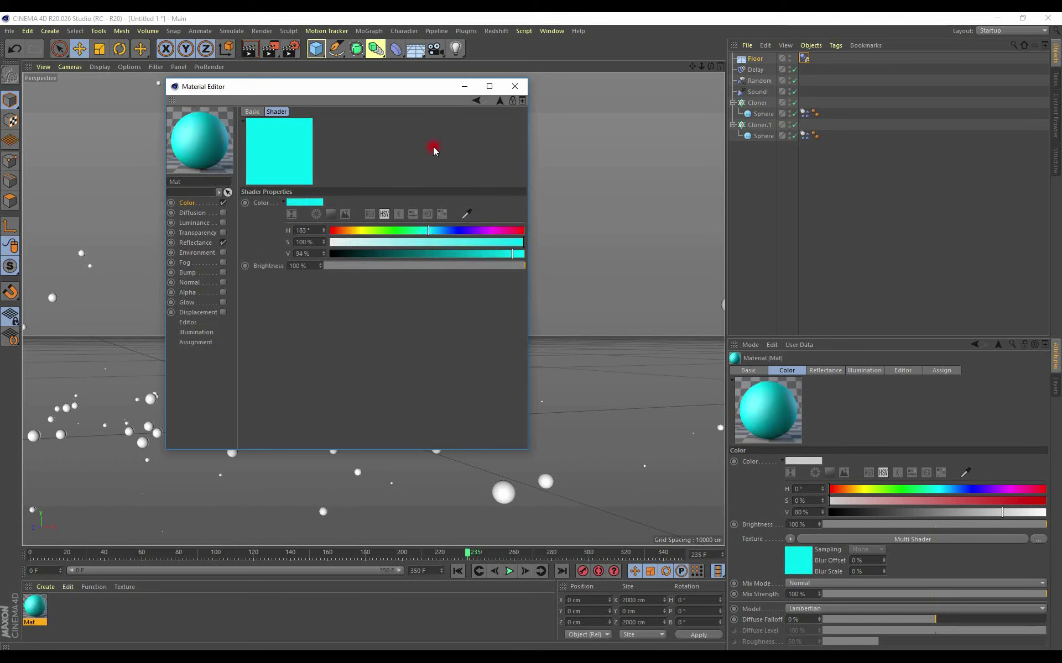
click(475, 100)
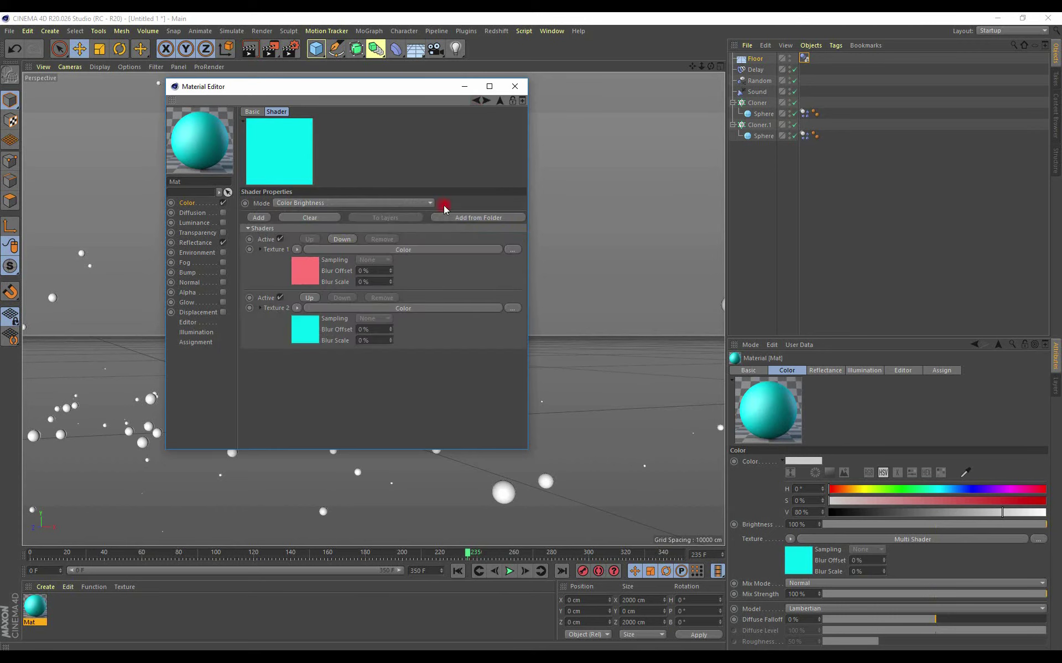
click(258, 218)
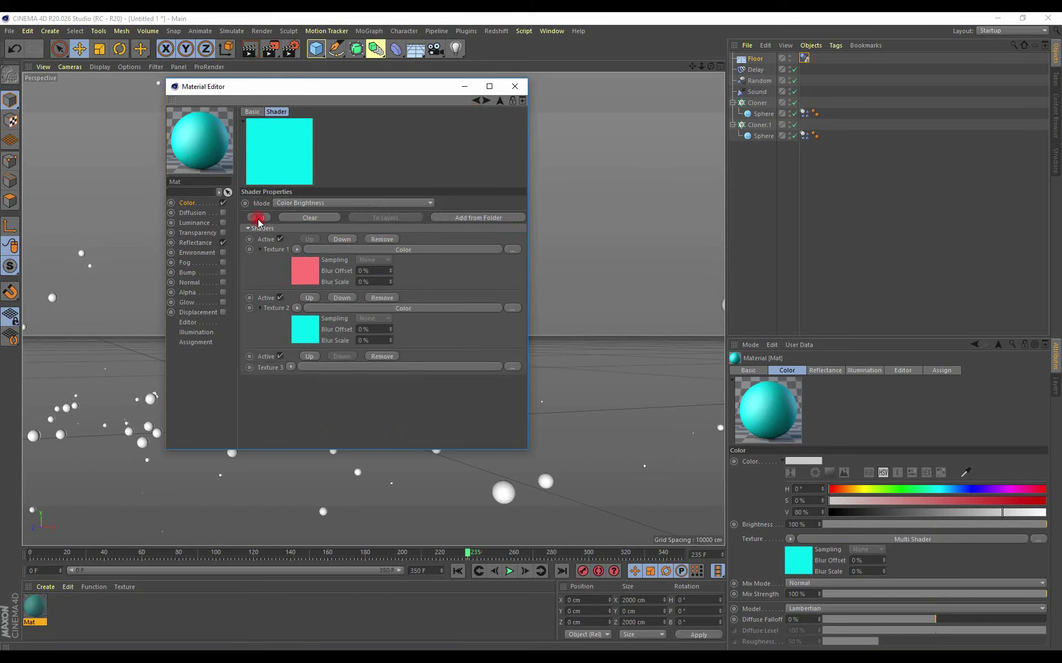
- Make the Multi Shader's third texture a bright green Color shader
click(291, 367)
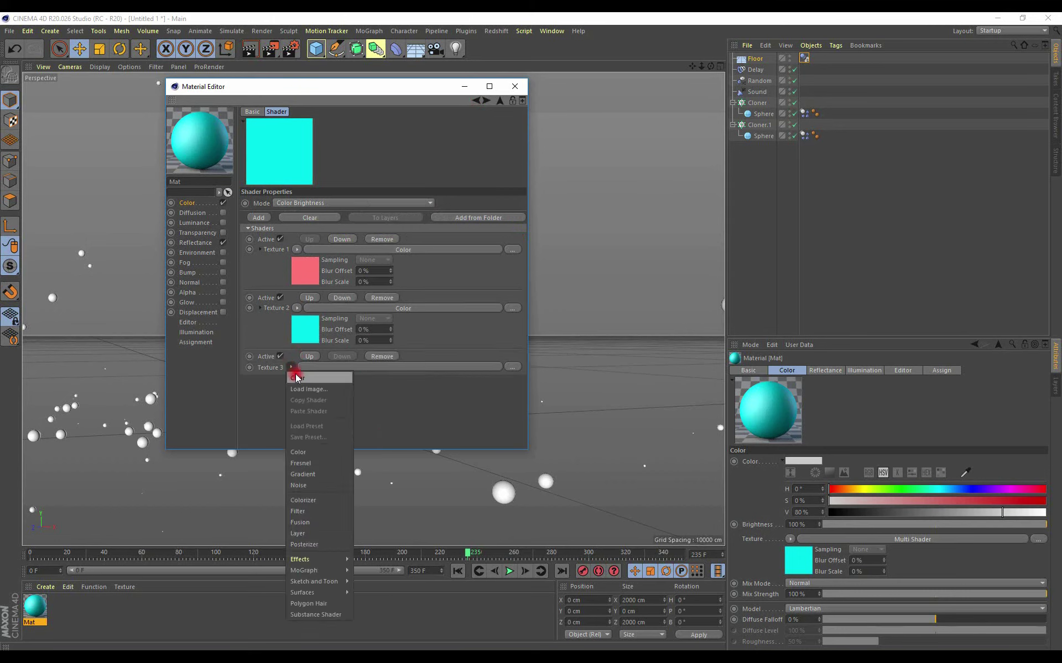
click(301, 452)
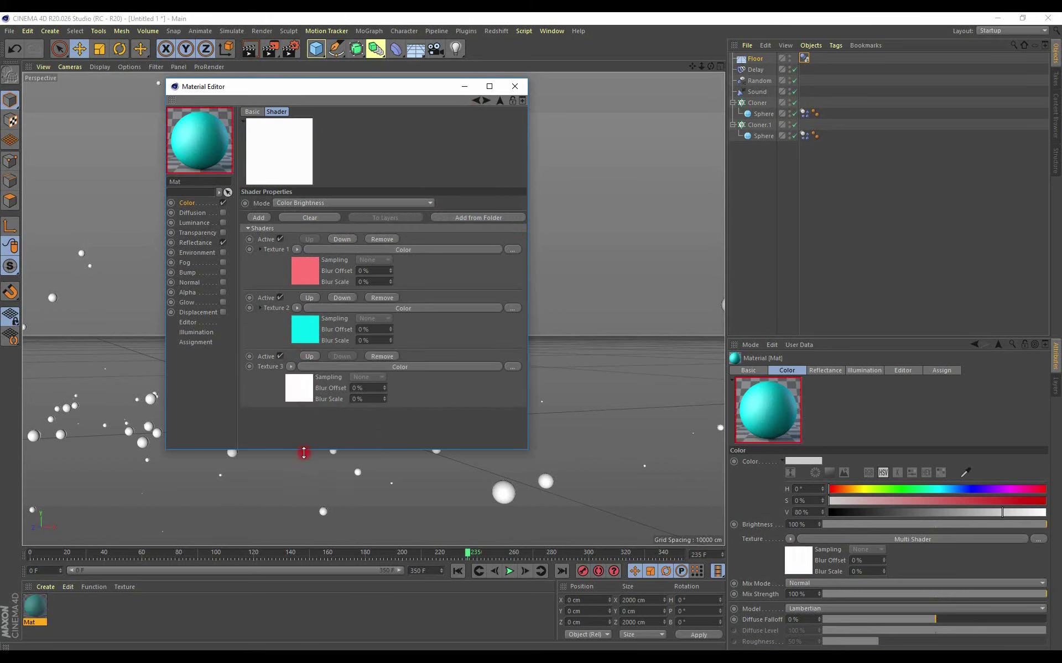
click(304, 386)
mouse_move(407, 230)
mouse_down()
mouse_move(389, 230)
mouse_move(522, 241)
mouse_up()
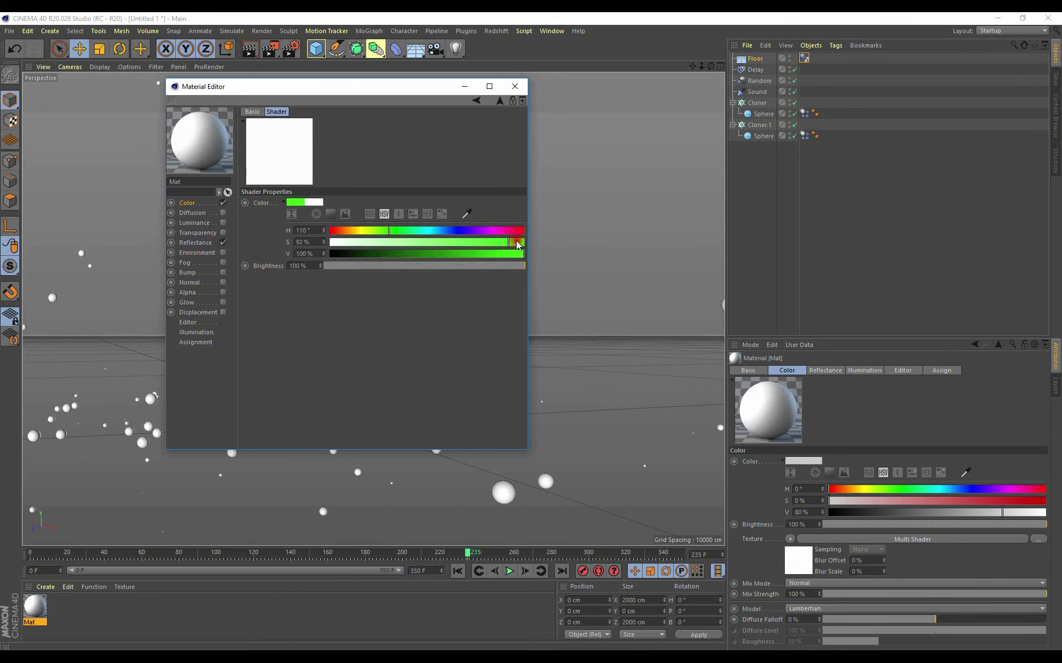
click(475, 100)
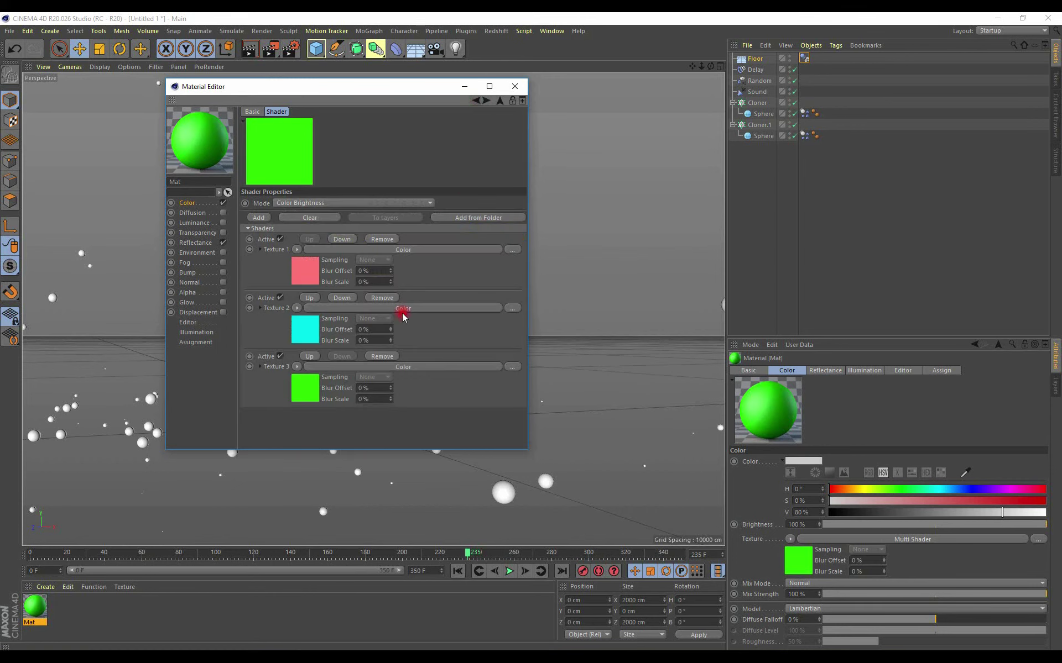
- Add a fourth texture as a yellow Color shader, then return to the Color channel
click(263, 221)
click(290, 426)
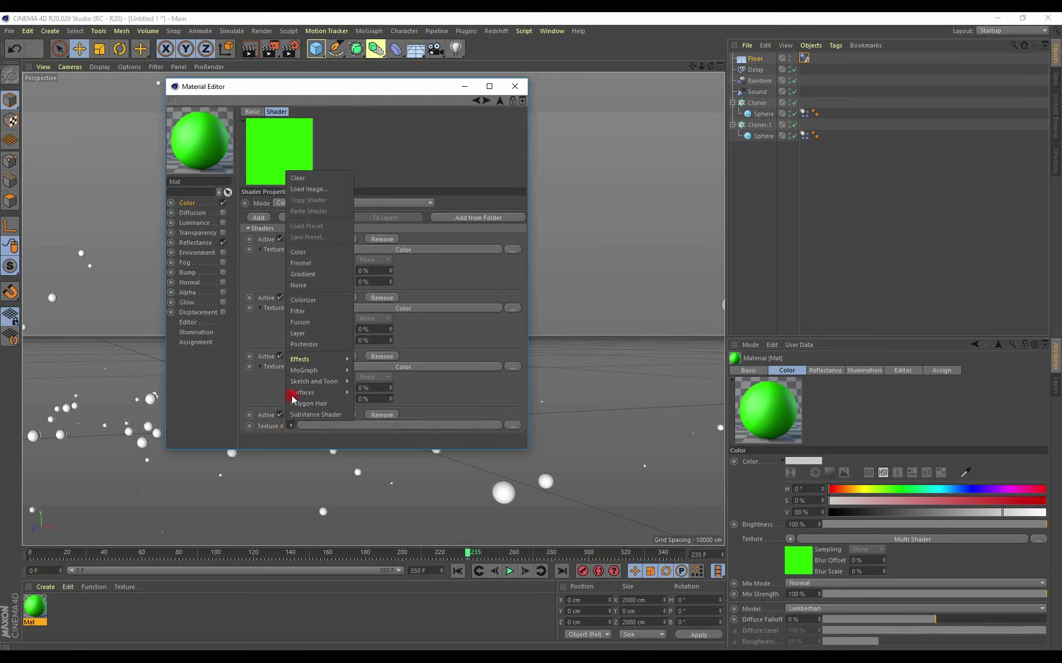
click(303, 252)
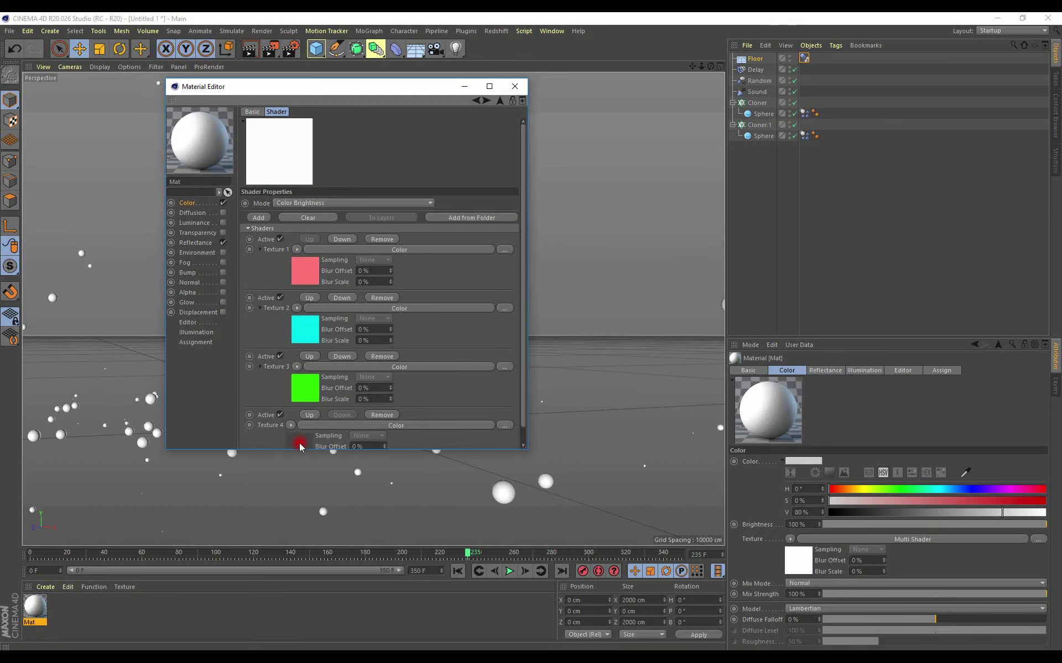
click(300, 447)
click(359, 230)
drag(359, 242, 519, 242)
click(476, 100)
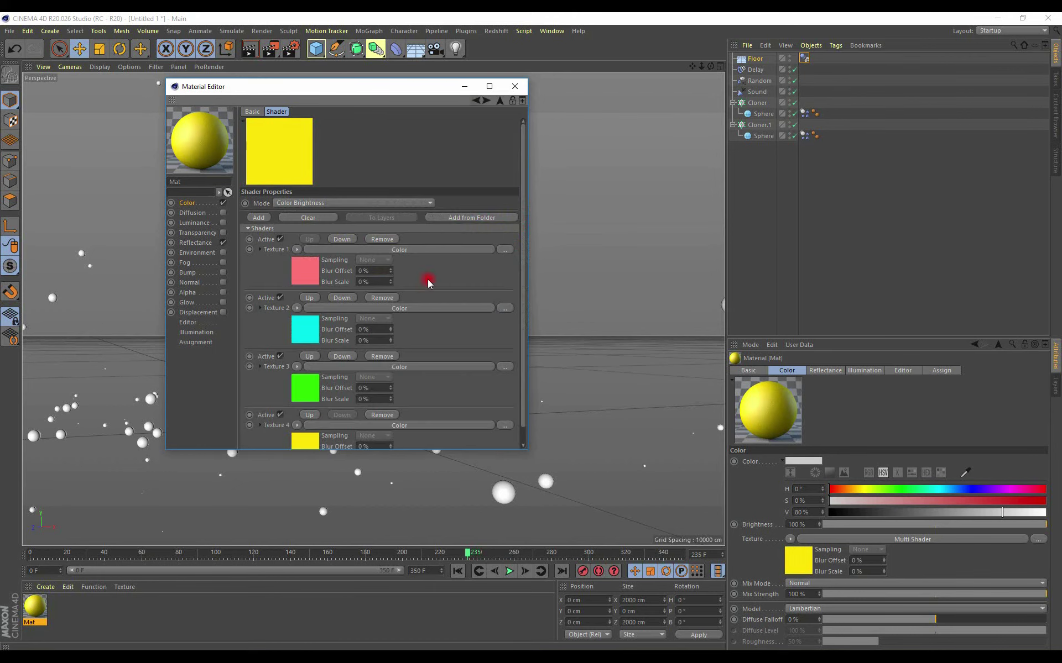
drag(521, 303, 519, 360)
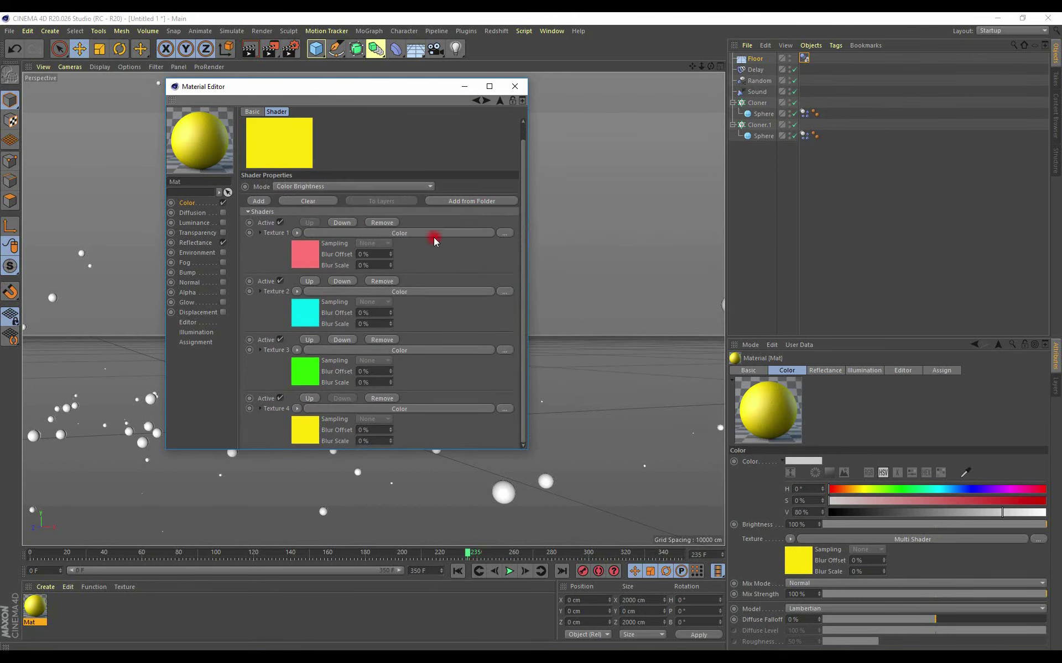
click(185, 204)
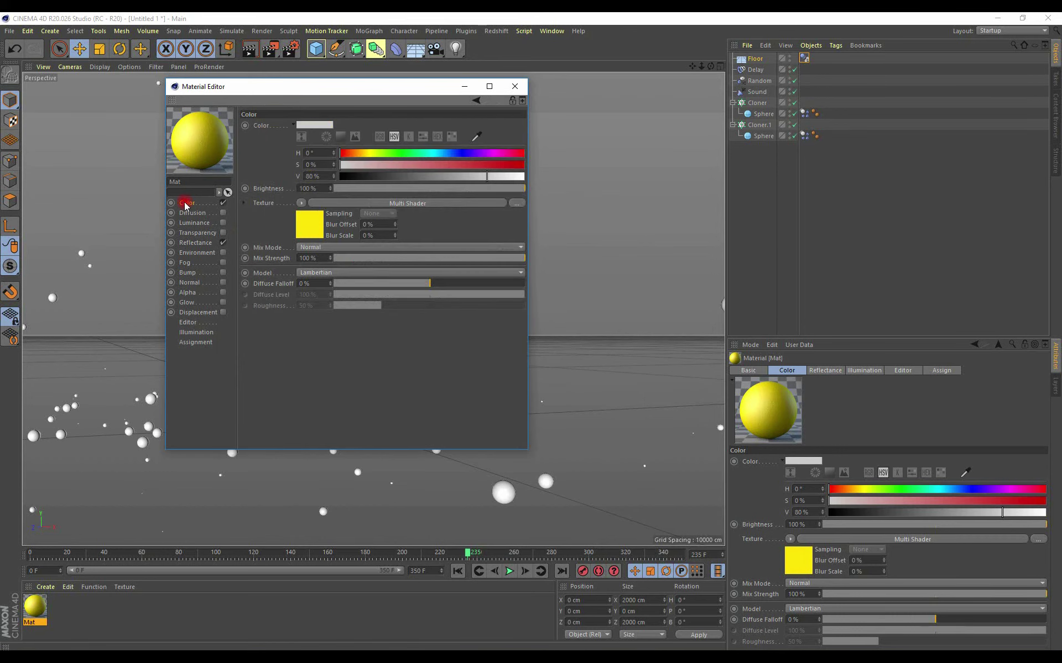
- Add a Reflection (Legacy) layer at 50% brightness to Reflectance and close the Material Editor
click(195, 244)
click(255, 148)
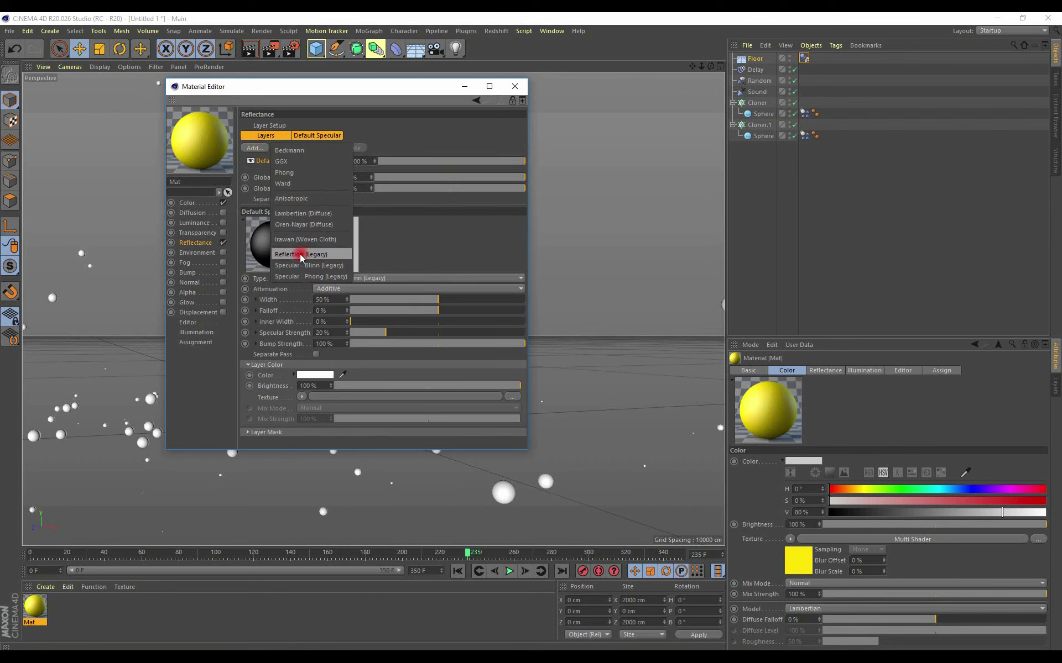
click(301, 255)
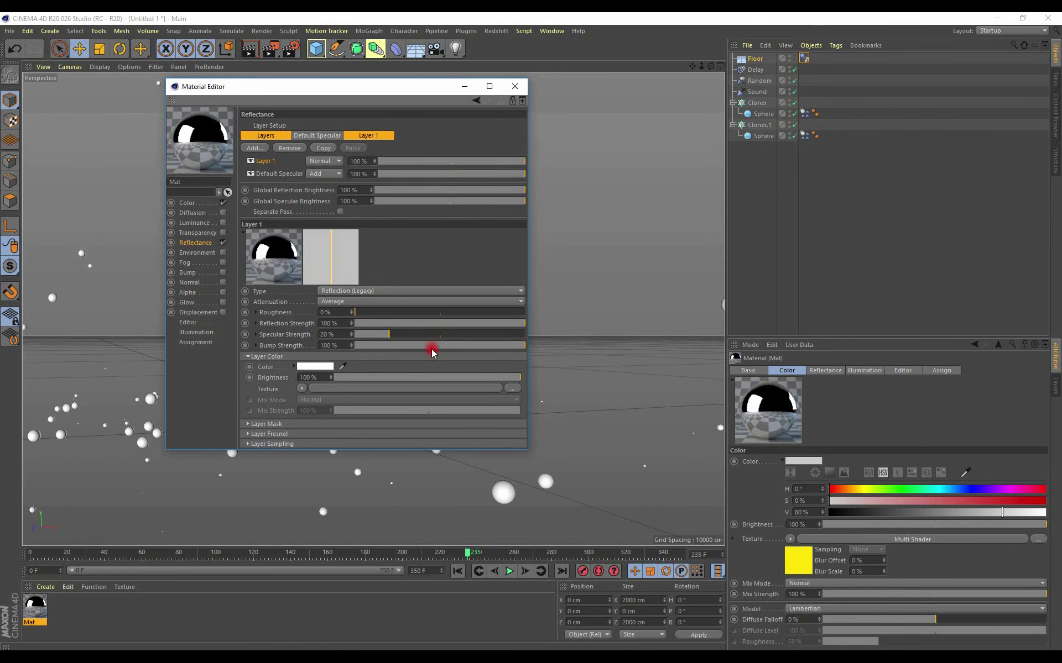
drag(438, 376, 433, 377)
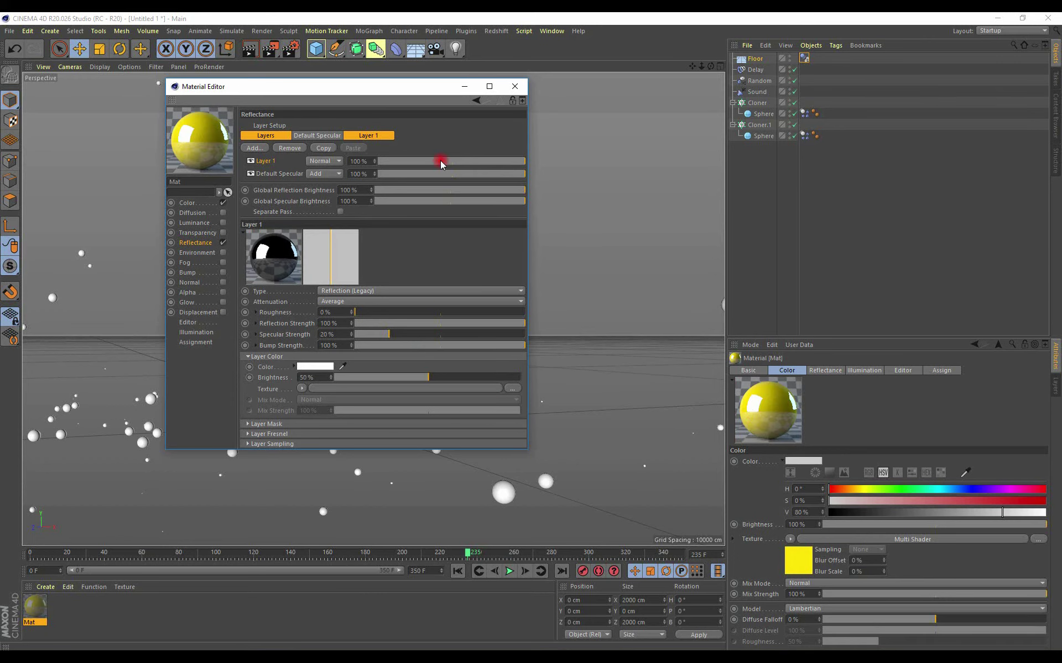
click(515, 87)
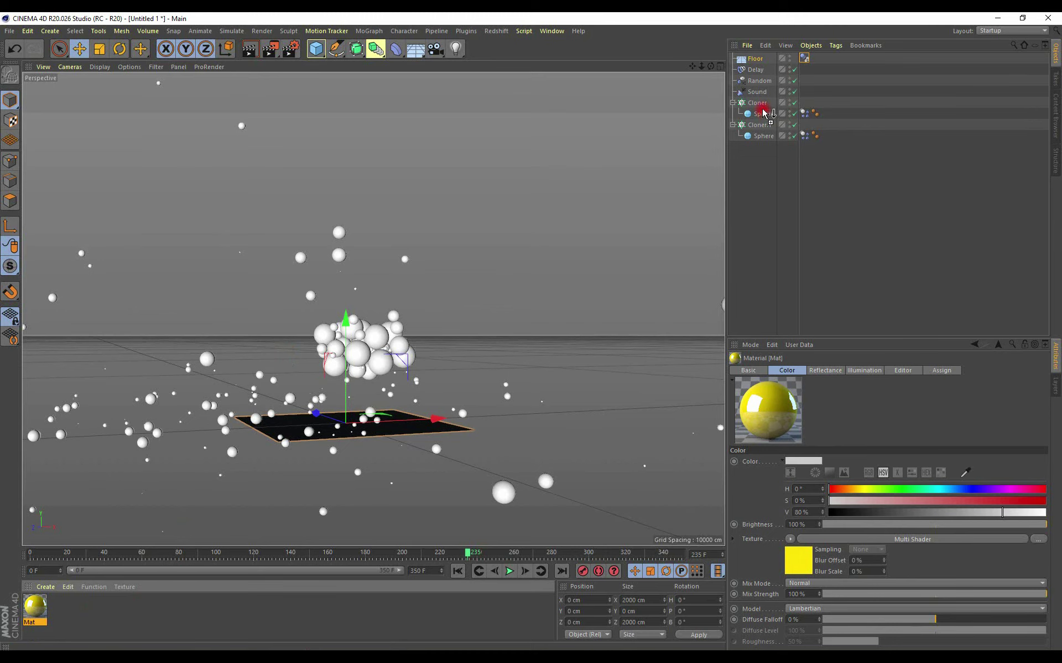
- Apply the Mat material to both Cloner and Cloner.1 so every sphere turns yellow
drag(763, 112, 762, 104)
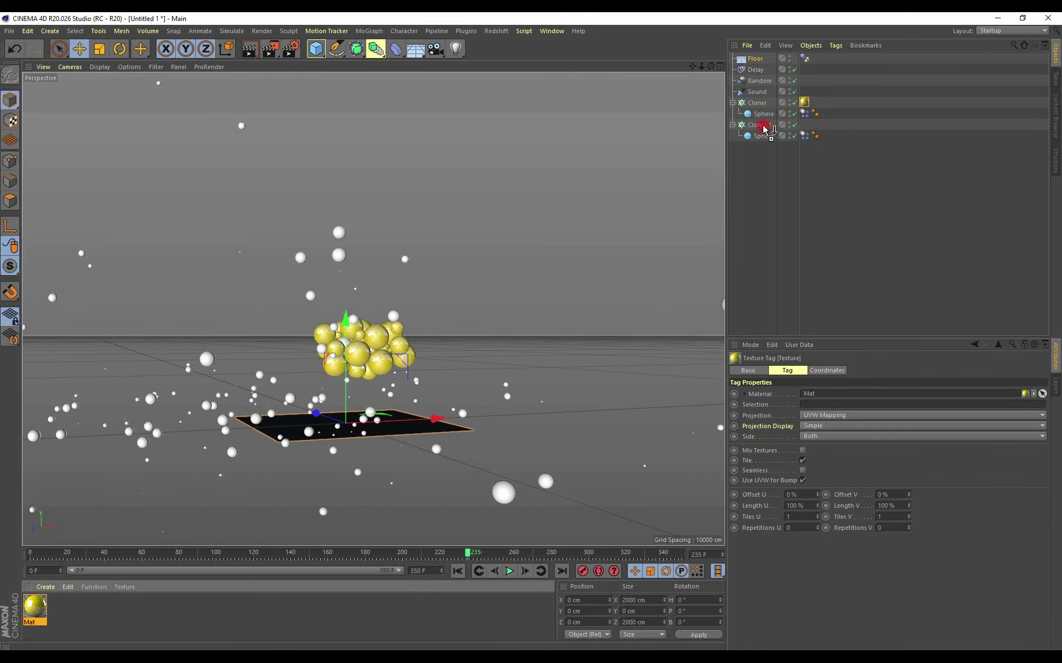
drag(766, 129, 765, 127)
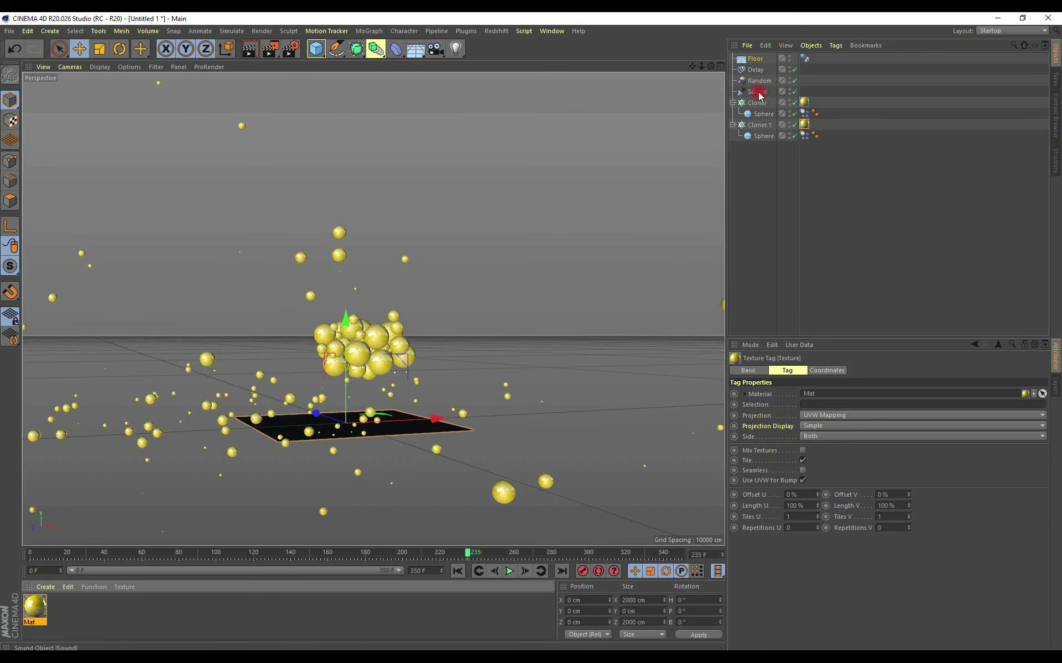
click(757, 81)
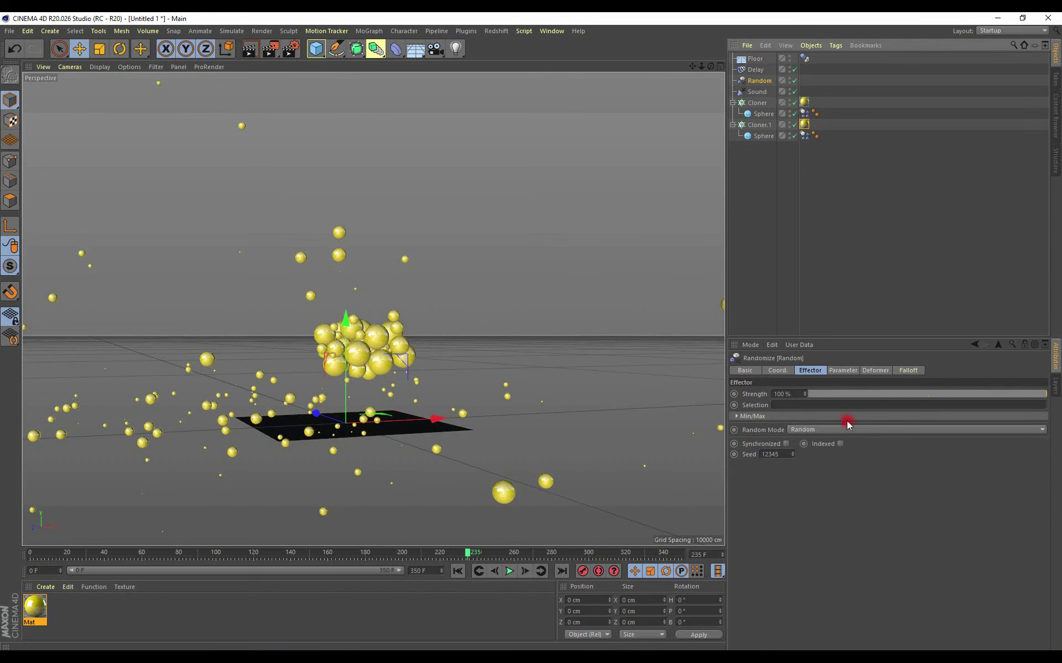
- Set the Random effector's Color Mode to Effector Color and rewind to frame 0
click(843, 371)
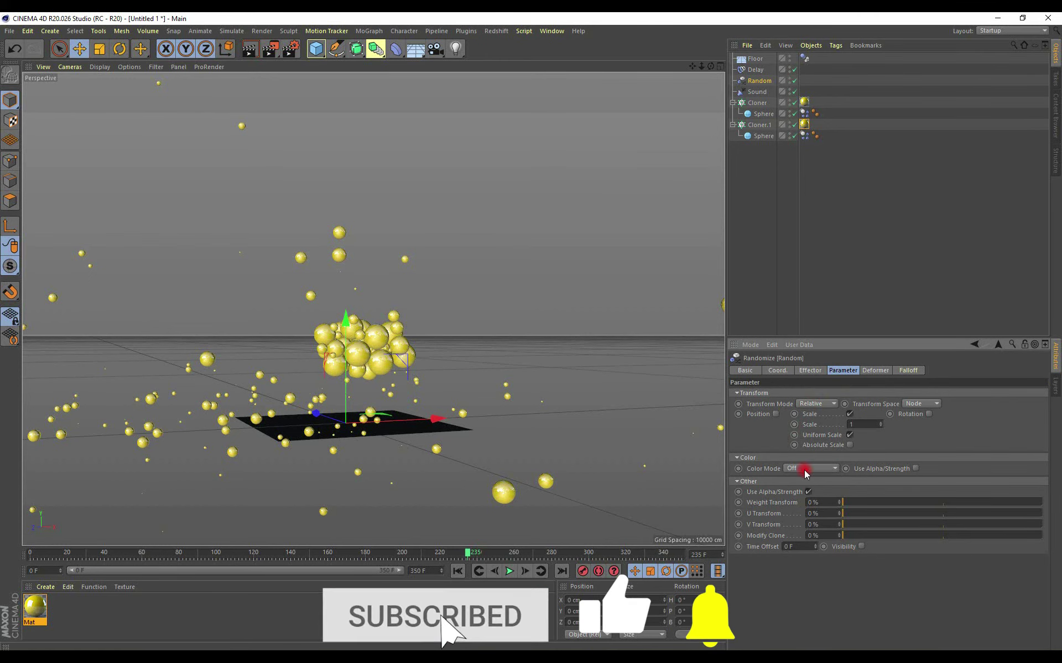
click(739, 470)
click(833, 469)
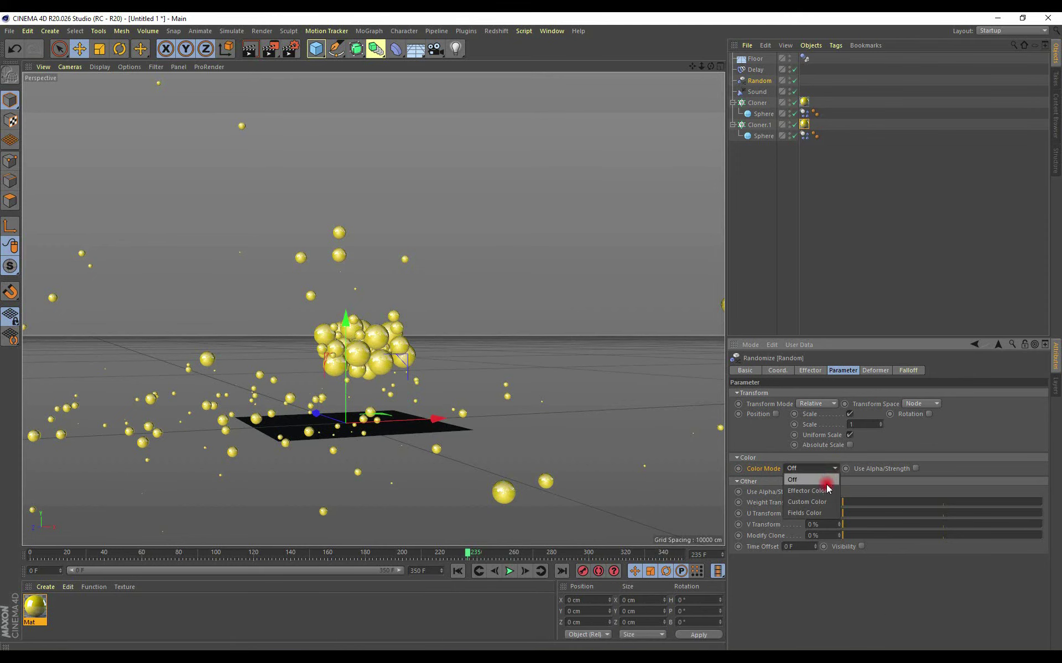
click(815, 493)
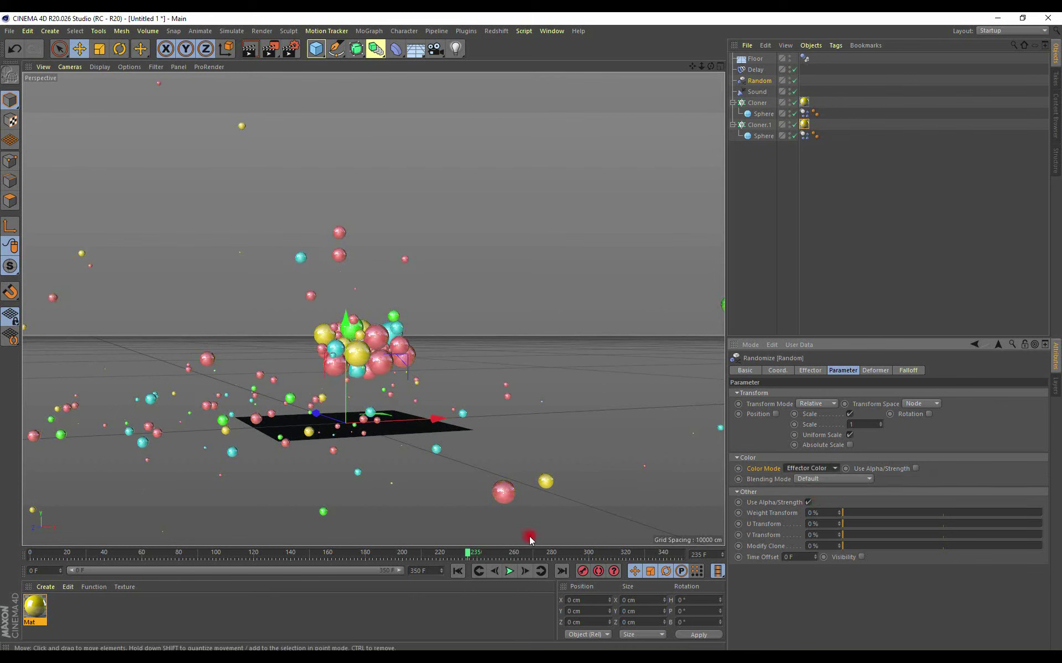
click(458, 571)
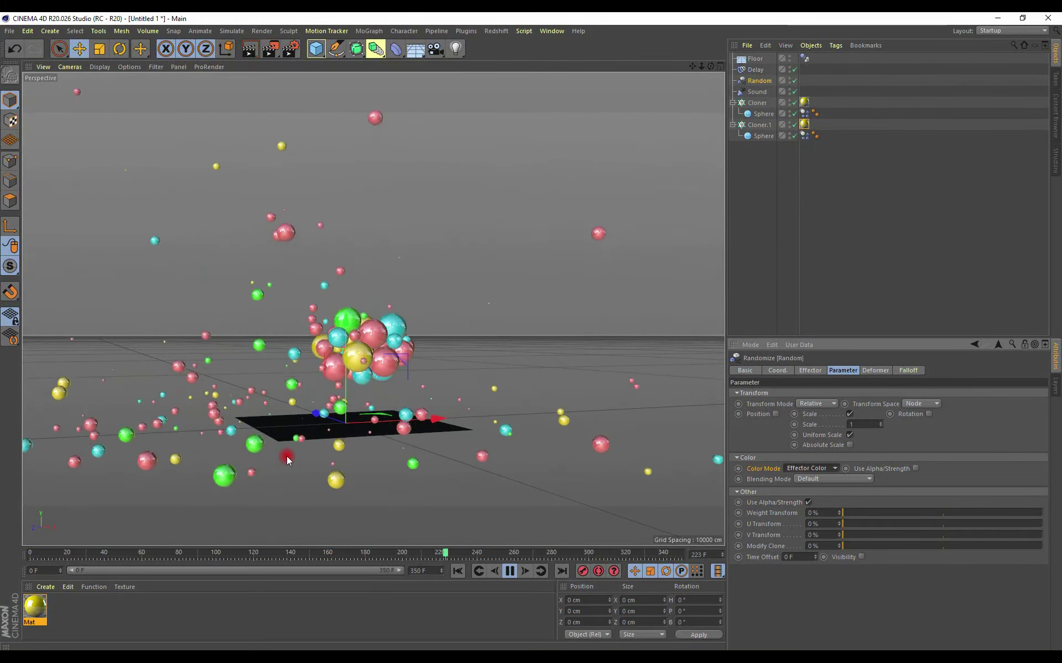
- Orbit and zoom around the playing animation to review the bouncing multicoloured spheres
alt+drag(356, 430, 284, 427)
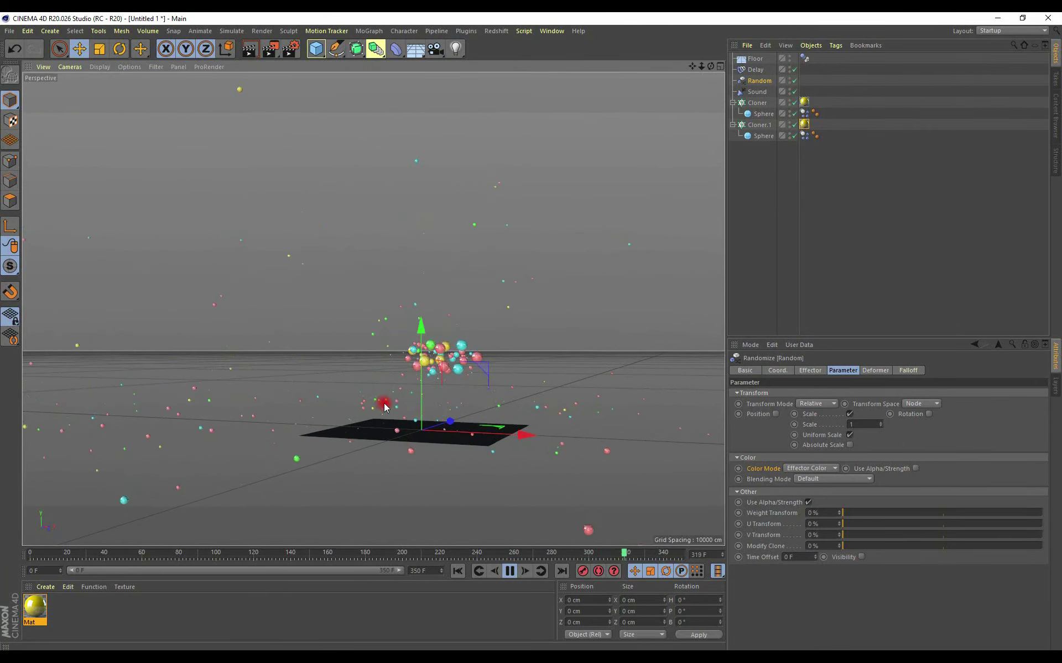
alt+drag(374, 407, 421, 410)
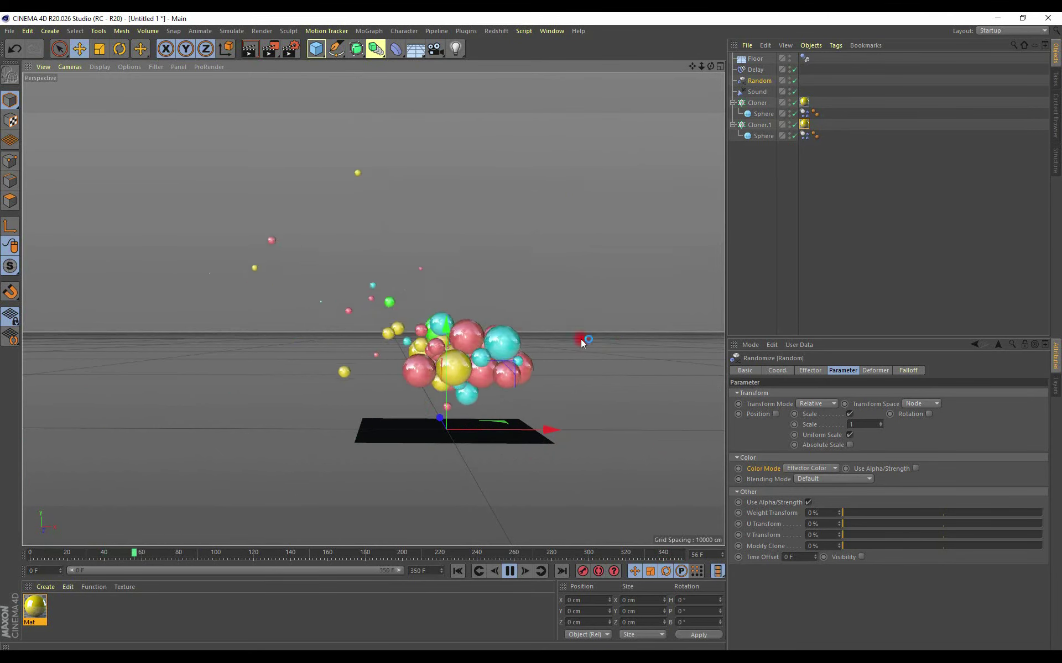
scroll(526, 364, up, 5)
scroll(526, 364, up, 3)
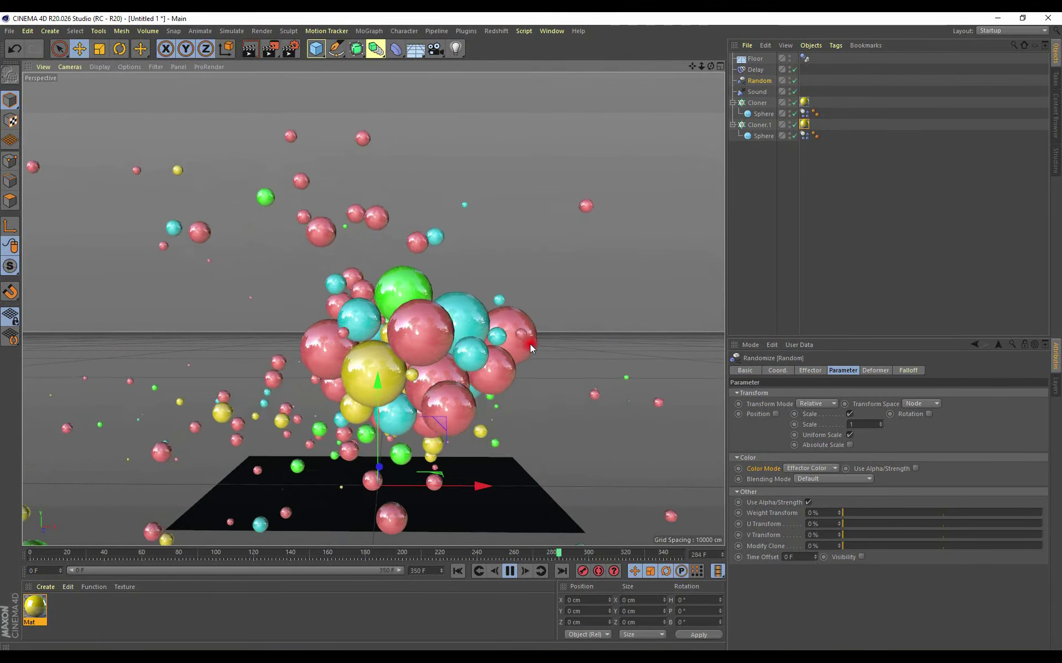
scroll(525, 354, down, 2)
alt+drag(486, 369, 473, 399)
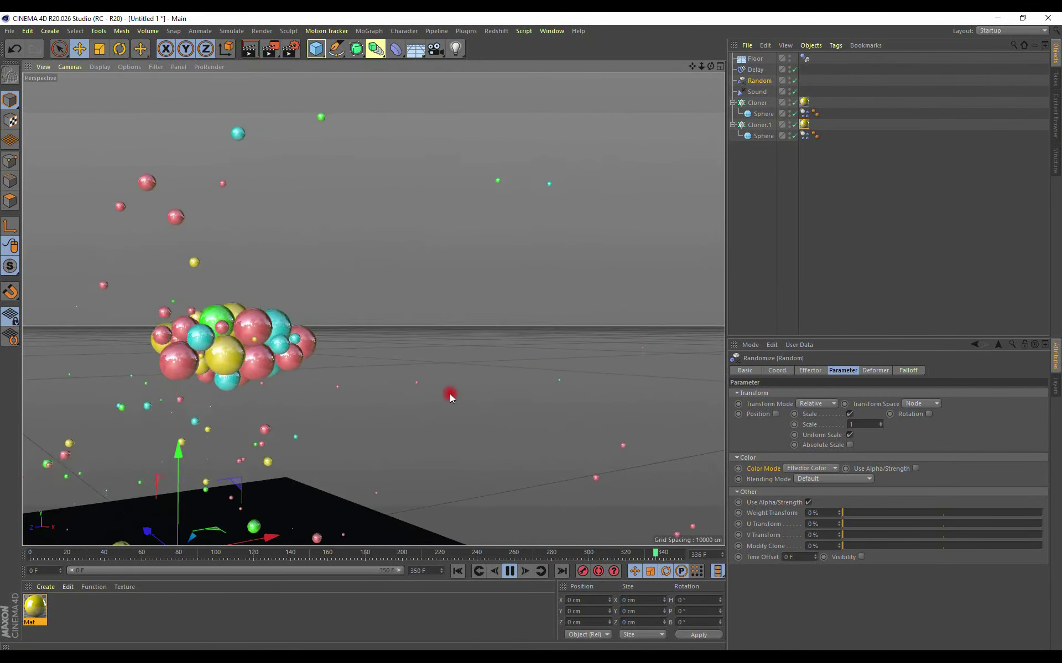
scroll(450, 393, up, 3)
scroll(526, 380, down, 1)
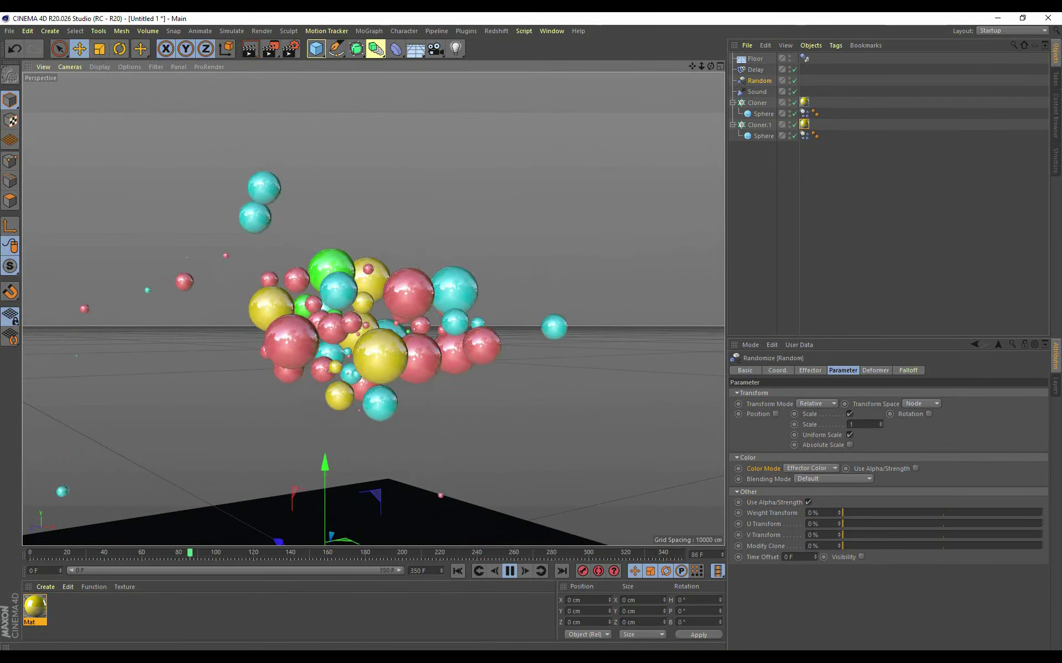
scroll(662, 390, down, 2)
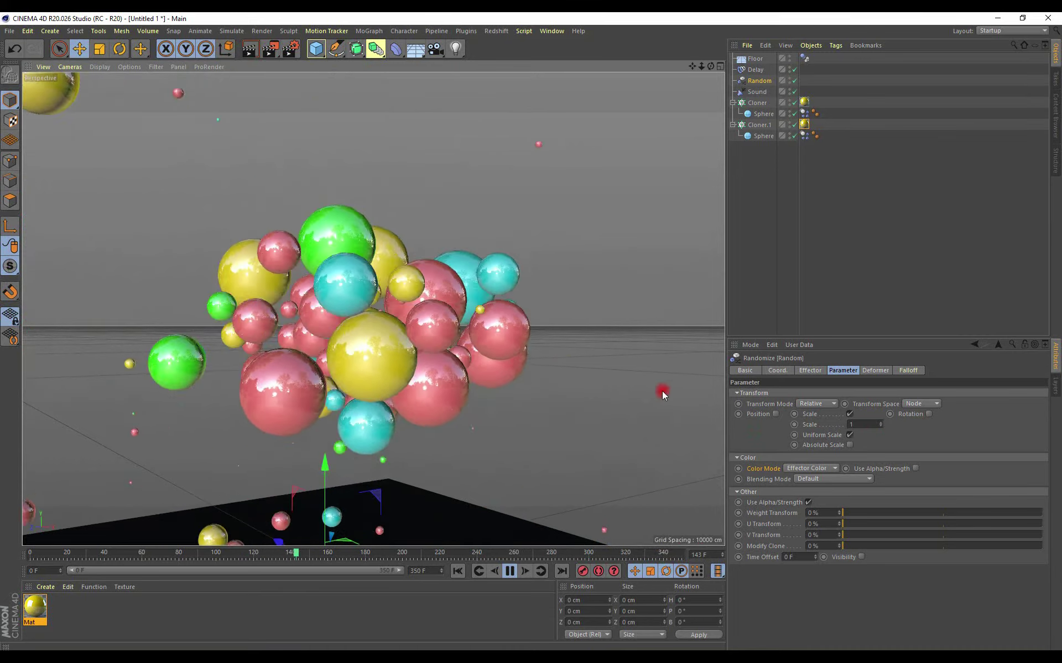
scroll(511, 402, up, 2)
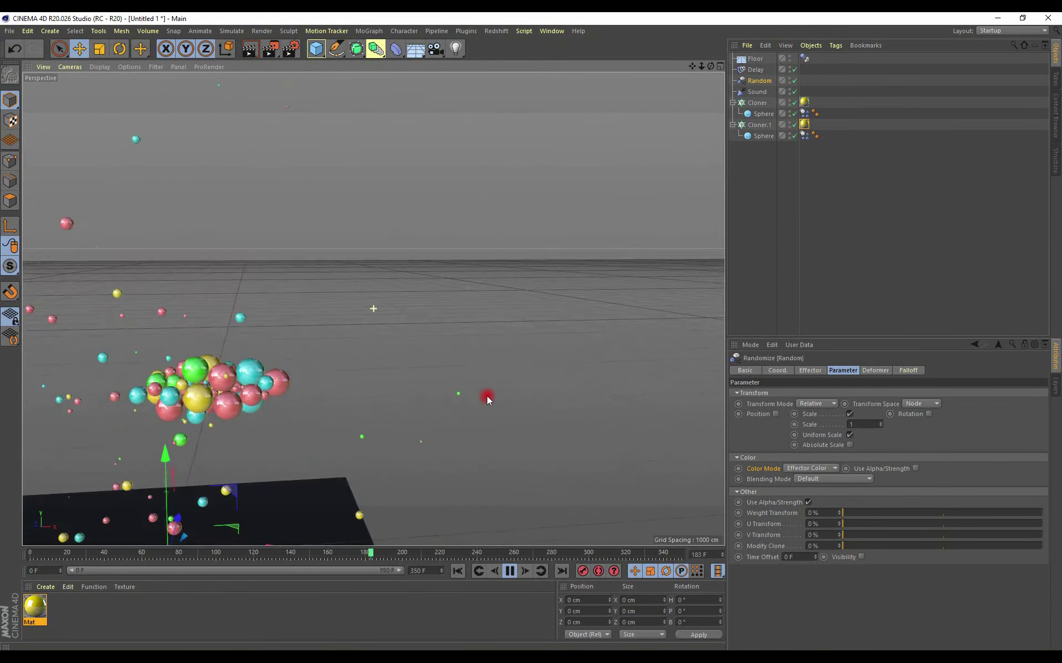